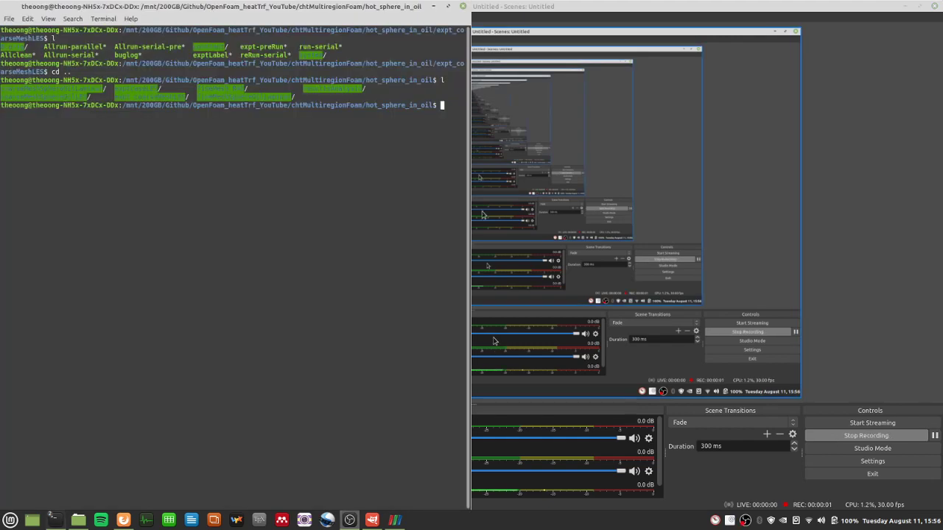
key("alt+Tab")
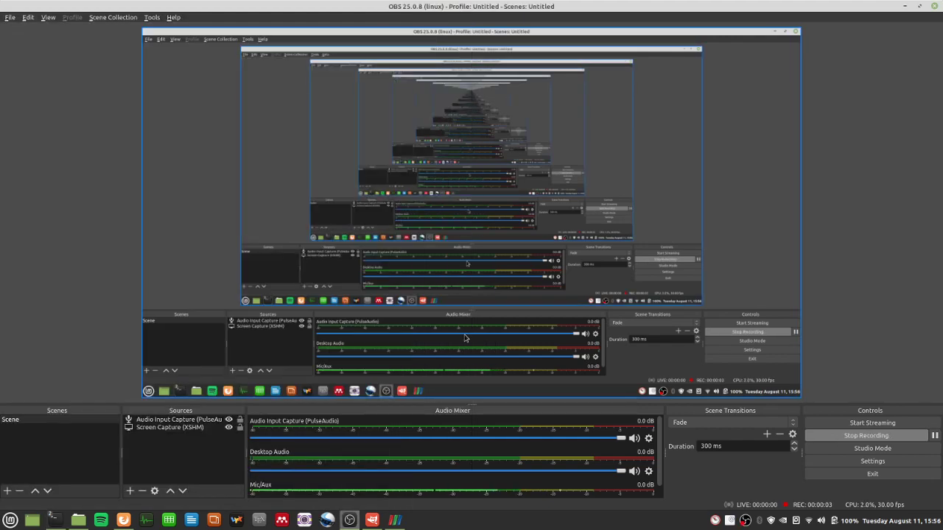
Step: Raise both terminal windows from the taskbar previews, placing them over OBS Studio
left_click(59, 519)
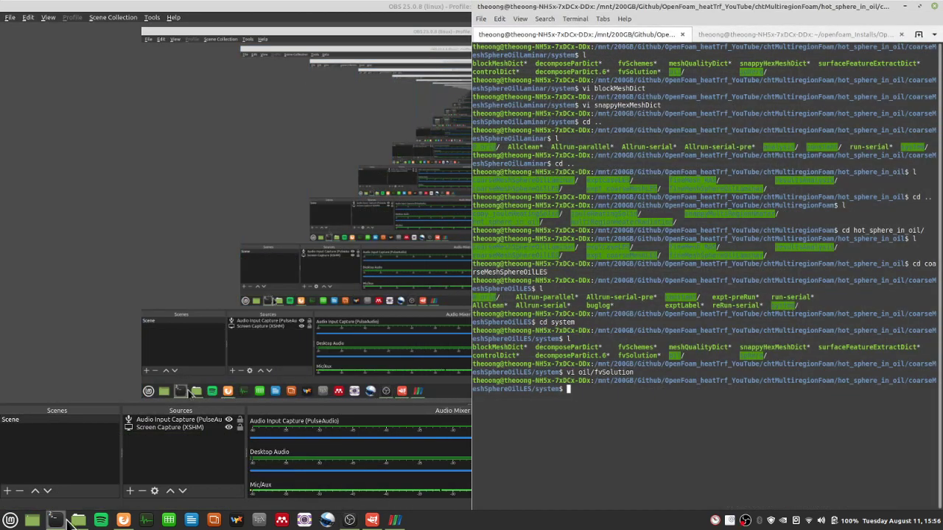
mouse_move(63, 521)
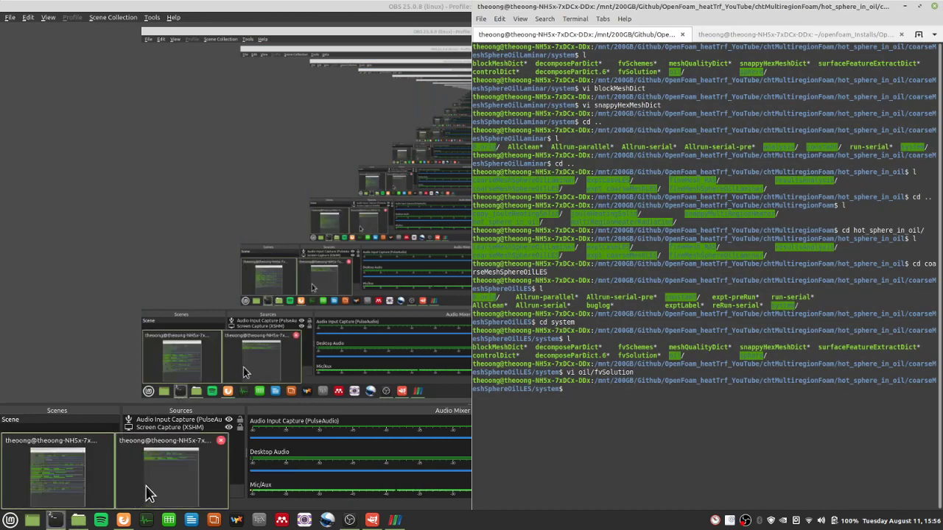
left_click(169, 471)
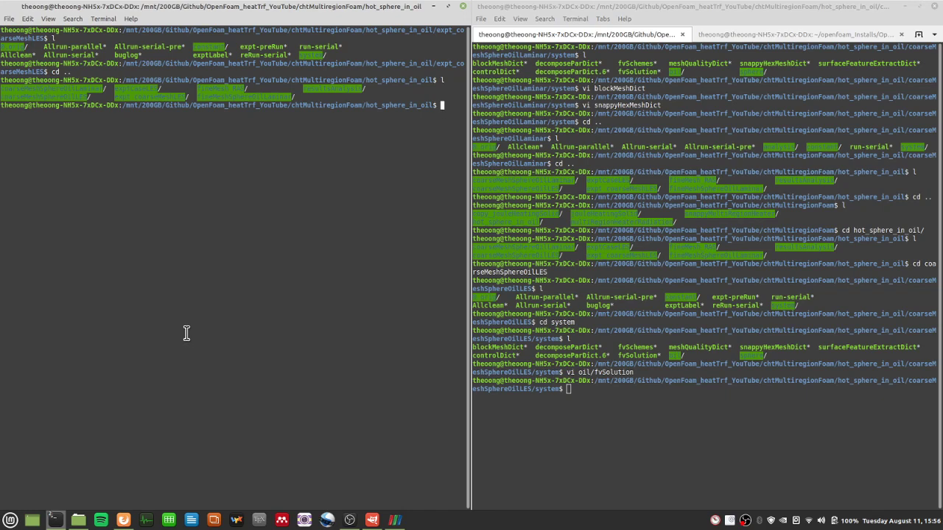
Step: List the current folder's contents and pick out the case folder name in the listing
type("cd ..")
key("BackSpace")
key("BackSpace")
key("BackSpace")
key("BackSpace")
key("BackSpace")
type("l")
key("Return")
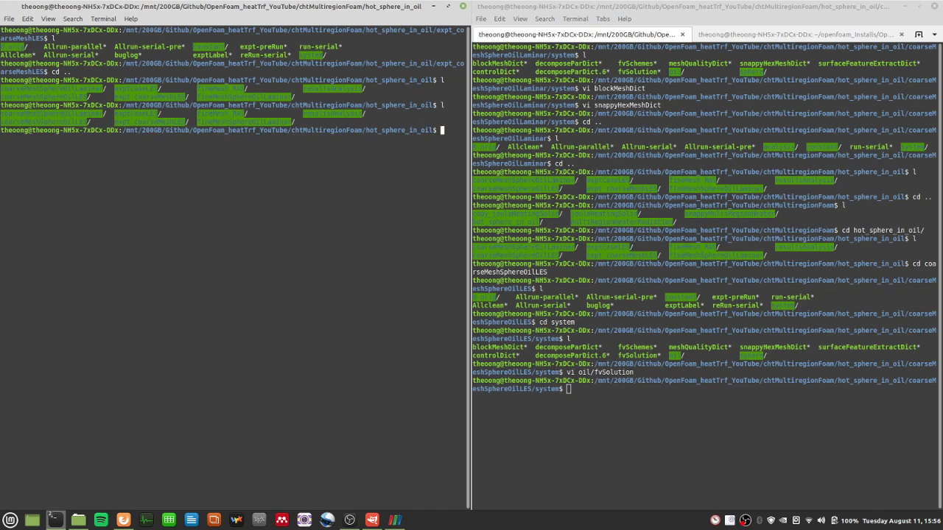
left_click_drag(114, 122, 159, 114)
left_click(172, 180)
Step: Enter coarseMeshSphereOilLES, clear and relist it, then try the misspelled ./All-serial-pre
type("cd coar")
key("Tab")
type("ES")
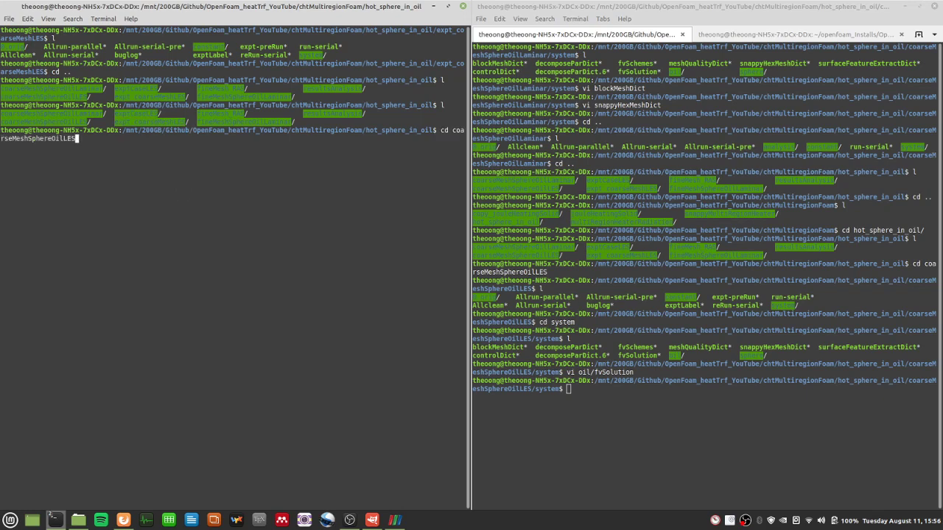
key("Return")
type("l")
key("Return")
type("clear")
key("Return")
type("l")
key("Return")
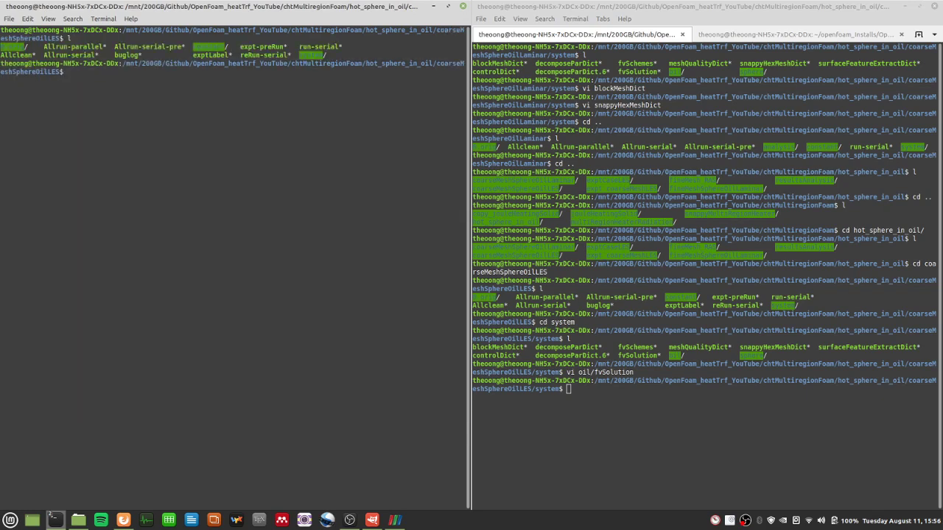
type("./All-serial-pre")
key("Return")
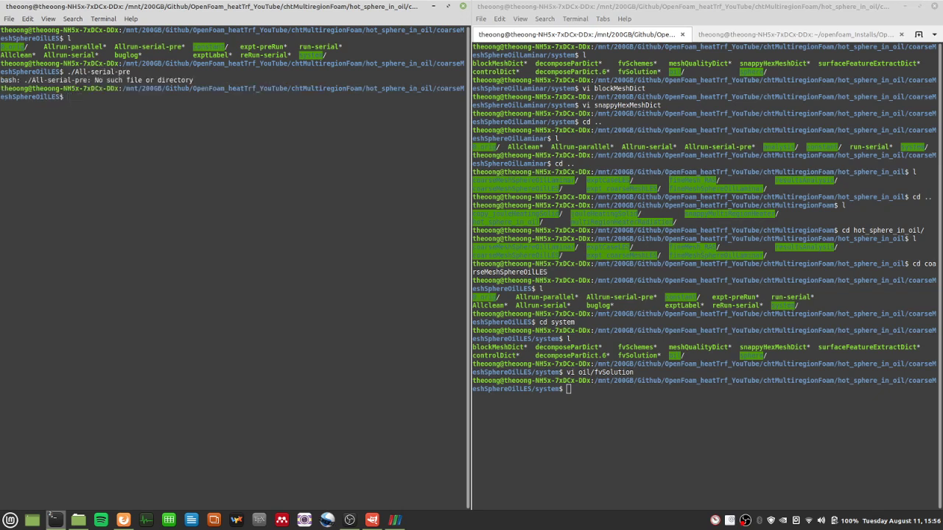
Step: Run ./Allrun-serial-pre to mesh the case and split its regions
type("l")
key("Return")
type("./Al")
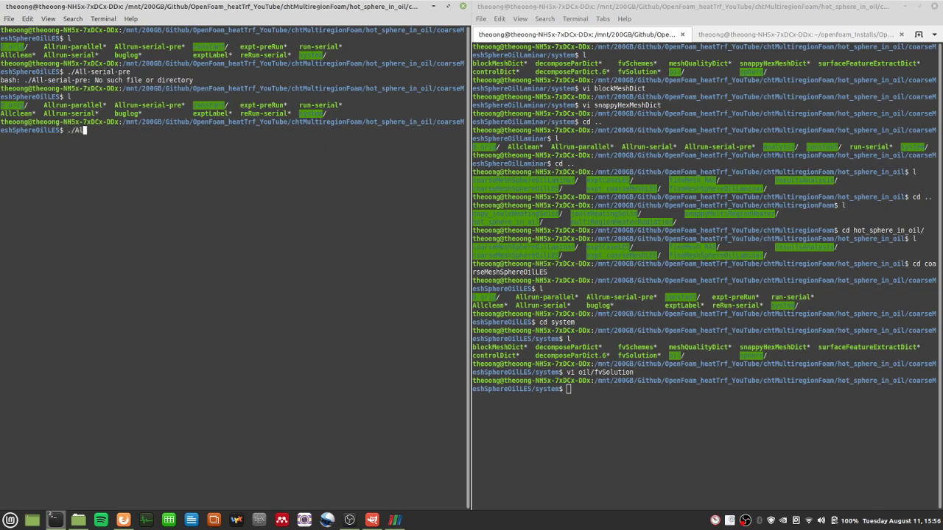
type("lrun-serial-pre")
key("Return")
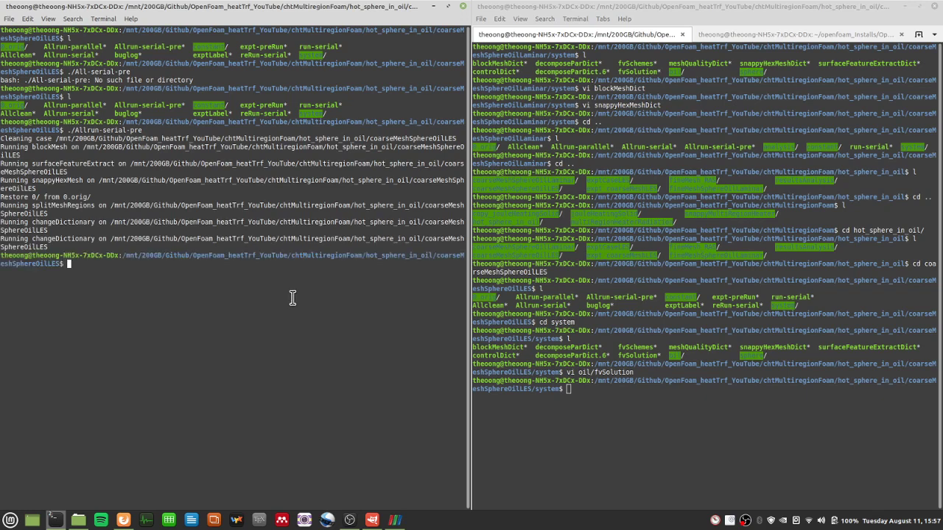
Step: List the generated log files and start entering the vi path to the mesh dictionary
type("l")
key("Return")
type("vi .")
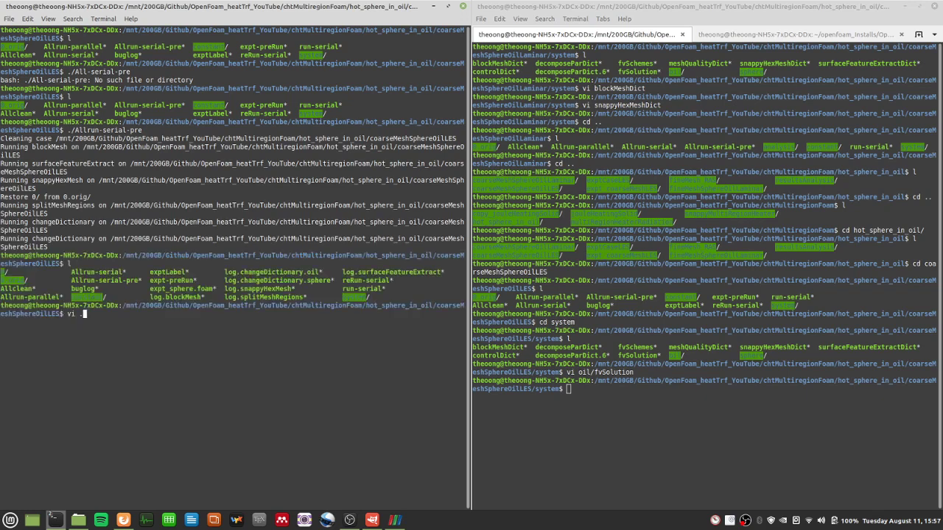
type("system/oil")
key("BackSpace")
key("BackSpace")
key("BackSpace")
key("BackSpace")
key("BackSpace")
key("BackSpace")
type("m/ns")
key("BackSpace")
key("BackSpace")
type("sn")
key("Tab")
key("Return")
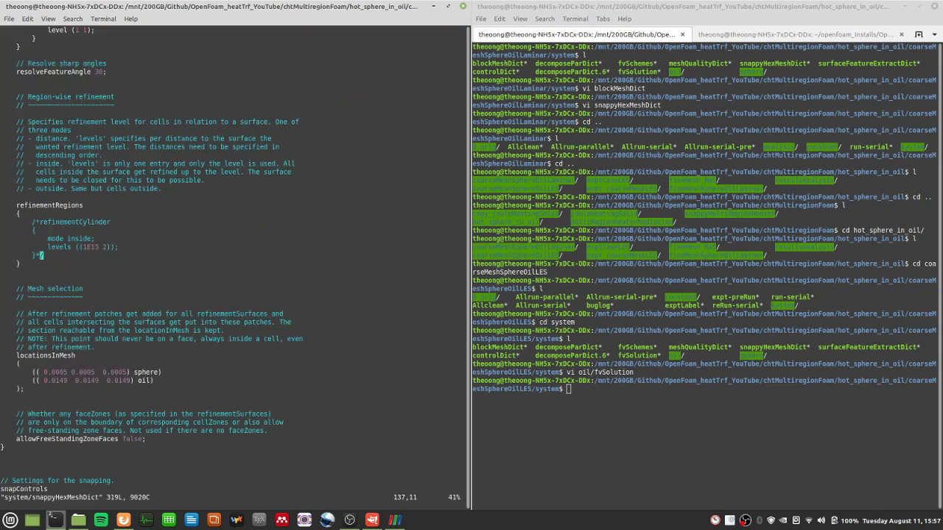
scroll(234, 257, "up", 15)
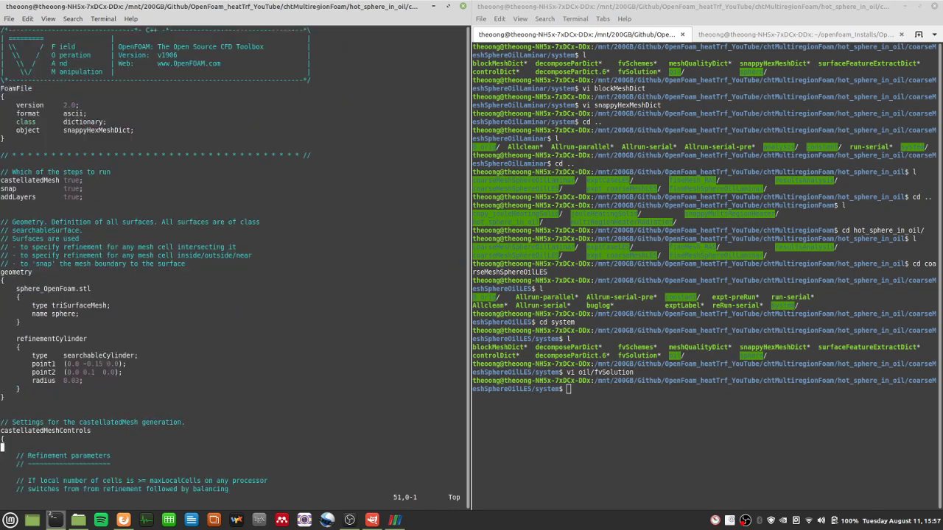
key("ctrl+f")
key("ctrl+f")
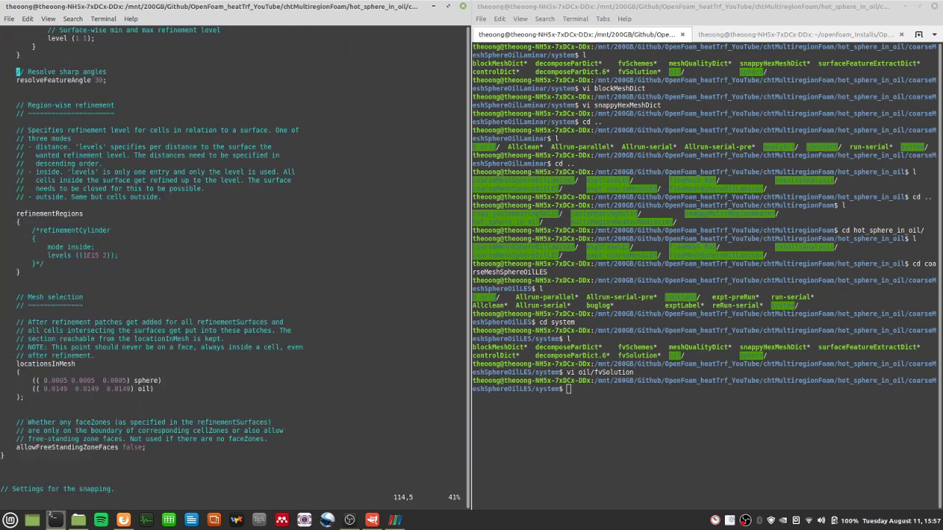
scroll(185, 249, "up", 6)
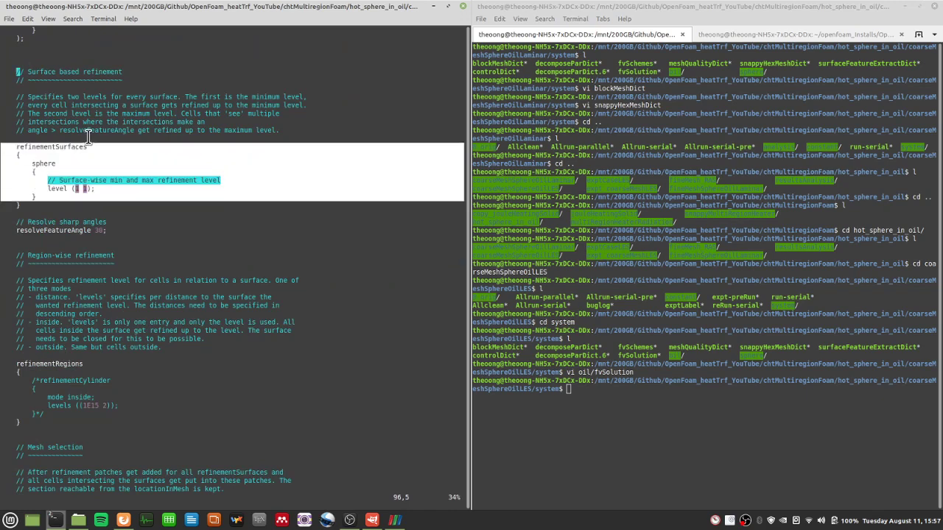
type(":q")
key("Return")
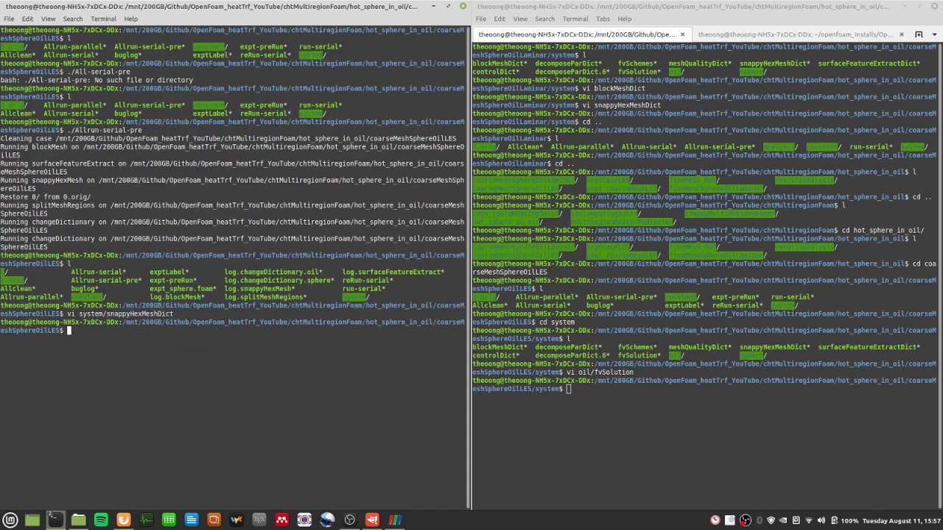
Step: Run chtMultiRegionFoam, which crashes with a floating point exception after the oil residuals
type("chtMultiRegionFoam")
key("Return")
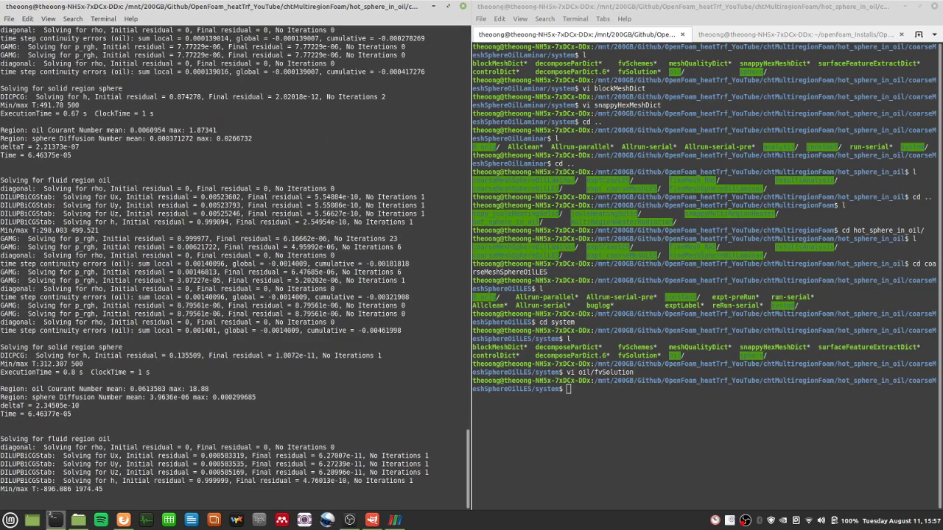
left_click_drag(112, 480, 80, 415)
left_click(247, 327)
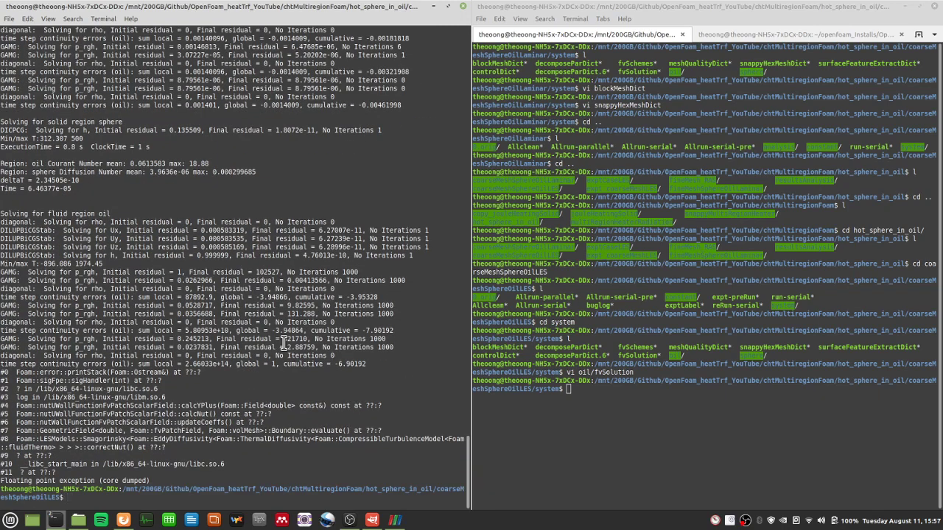
Step: Clear the solver output, relist the case files, and begin the vi system/oil/c path
type("l")
key("Return")
type("clear")
key("Return")
type("l")
key("Return")
type("vi system/oil")
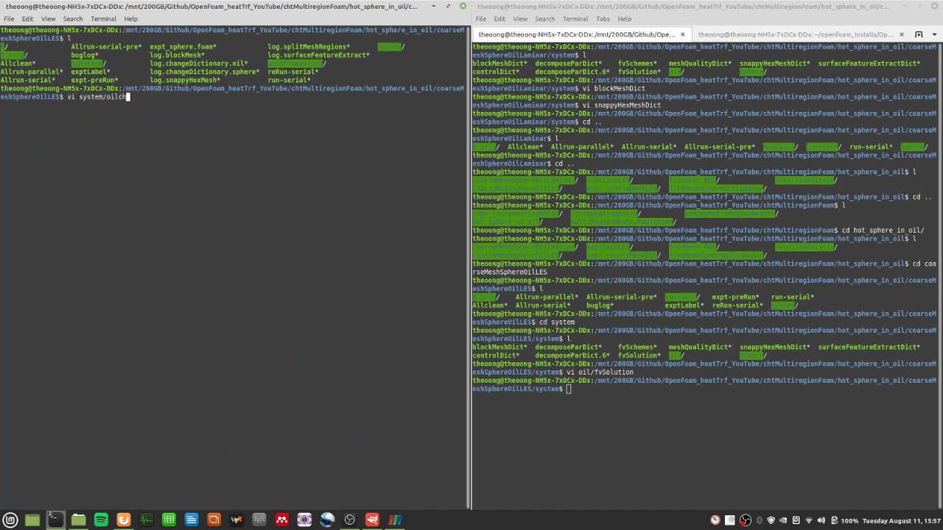
type("/c")
Step: Open system/oil/changeDictionaryDict and review the omega and alphat boundary entries
key("Tab")
key("Return")
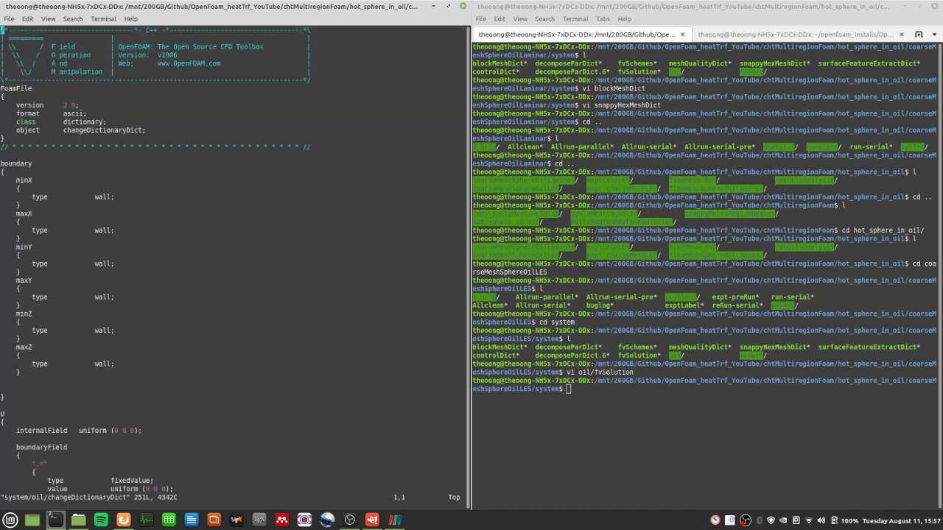
key("ctrl+f")
key("ctrl+f")
key("ctrl+f")
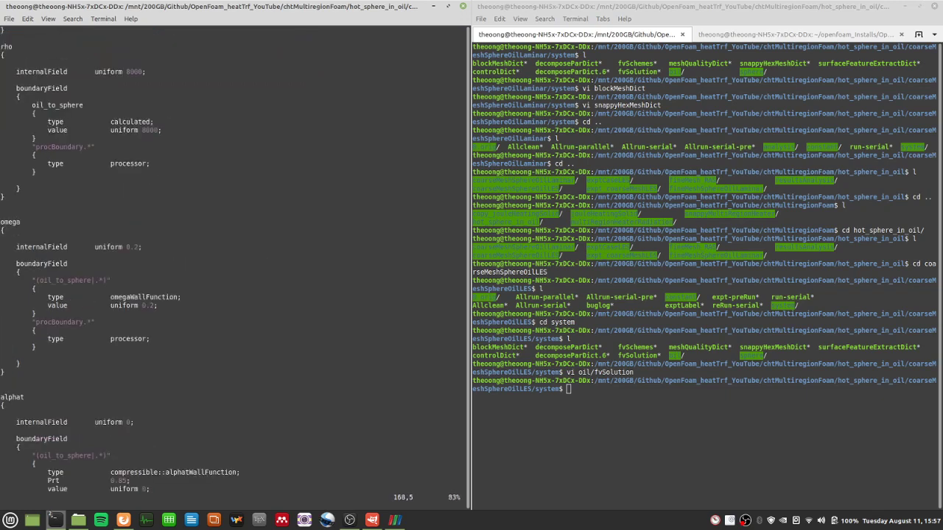
left_click_drag(31, 245, 114, 368)
scroll(114, 368, "down", 20)
left_click_drag(130, 215, 157, 440)
scroll(157, 333, "down", 2)
left_click(188, 430)
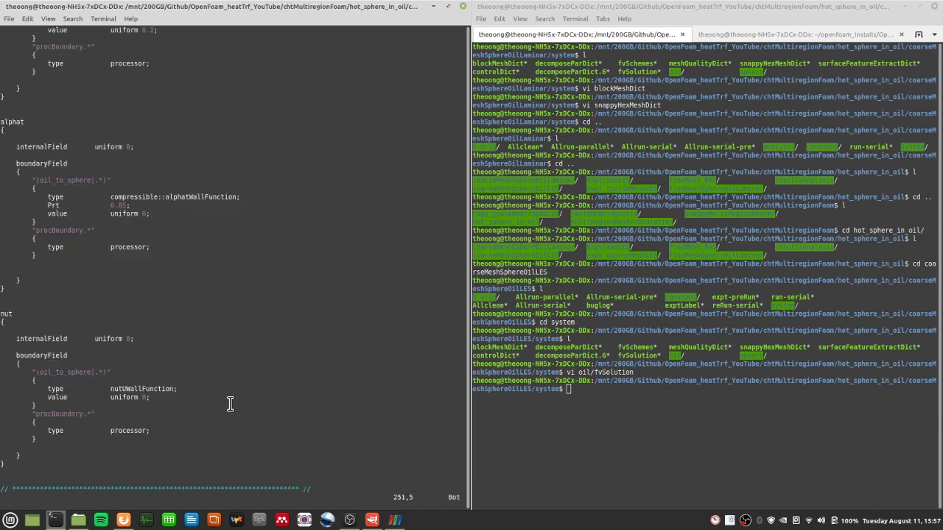
scroll(230, 404, "up", 20)
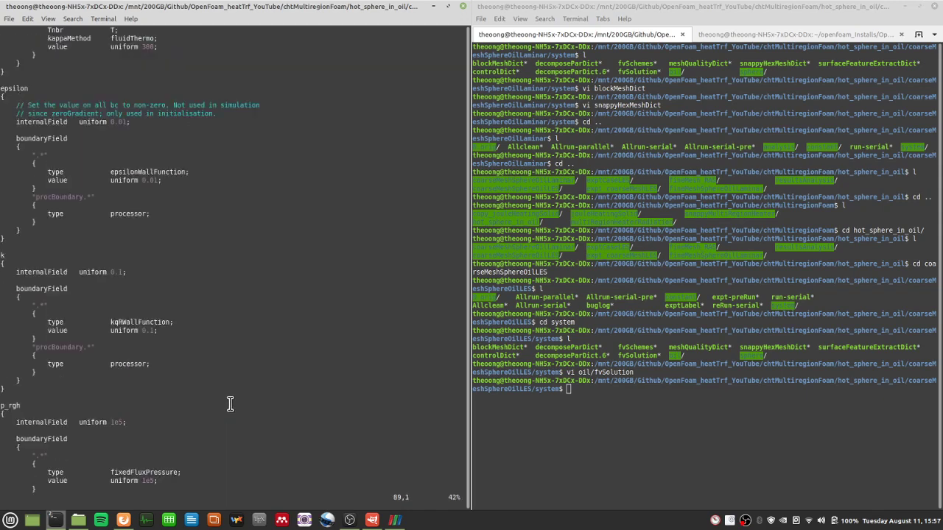
Step: Locate the epsilonWallFunction wall entry under epsilon and go to its closing brace
left_click_drag(159, 201, 169, 156)
left_click(169, 155)
left_click_drag(87, 201, 22, 156)
left_click(50, 166)
left_click(22, 158)
key("Down")
key("Down")
key("Down")
key("Down")
key("Down")
key("Down")
key("Down")
key("Down")
key("Down")
key("Down")
key("Down")
key("Down")
key("Down")
key("Down")
left_click(33, 188)
Step: Insert a new ".*" entry with an opening brace below the epsilon wall entry, and save
key("a")
key("Return")
type("\".*\"")
key("Return")
key("Tab")
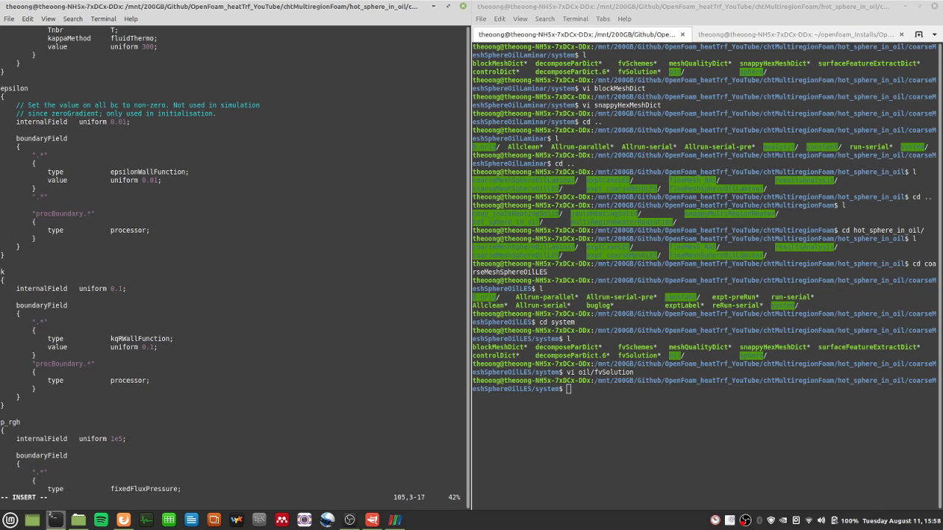
left_click_drag(140, 186, 70, 150)
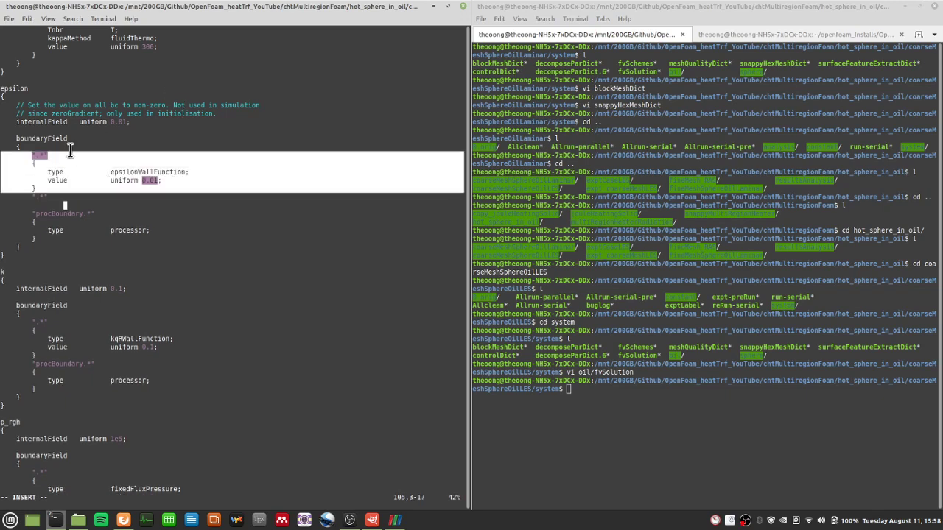
left_click(90, 168)
key("BackSpace")
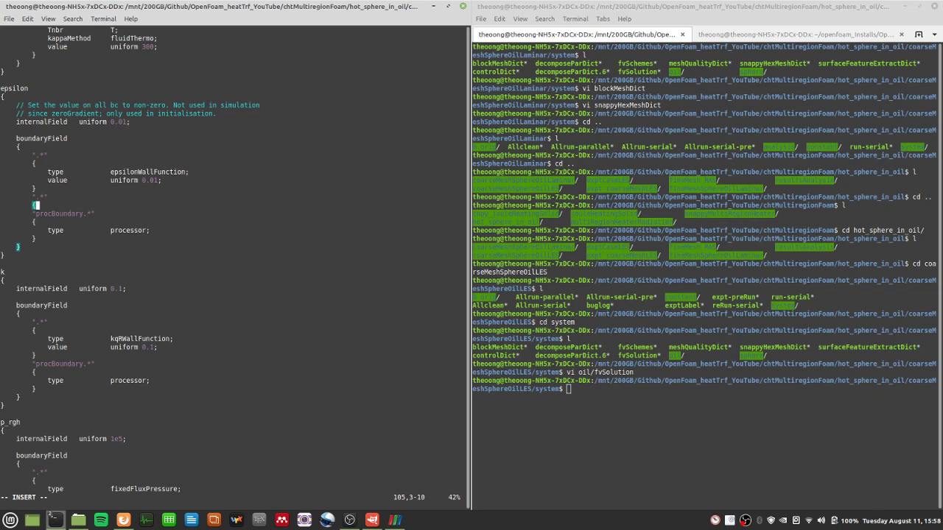
type("{")
key("Return")
type(":w")
key("Return")
key("k")
Step: Fill the entry with type calculated; and value $internalField;, then save and quit vi
key("a")
key("Return")
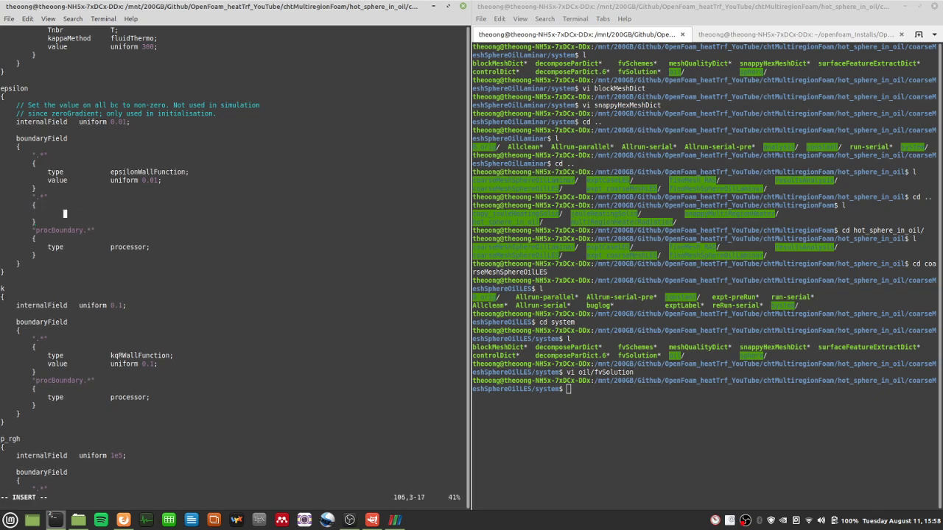
type("type")
key("Tab")
key("Tab")
type("calculated;")
key("Return")
type("value")
key("Tab")
key("Tab")
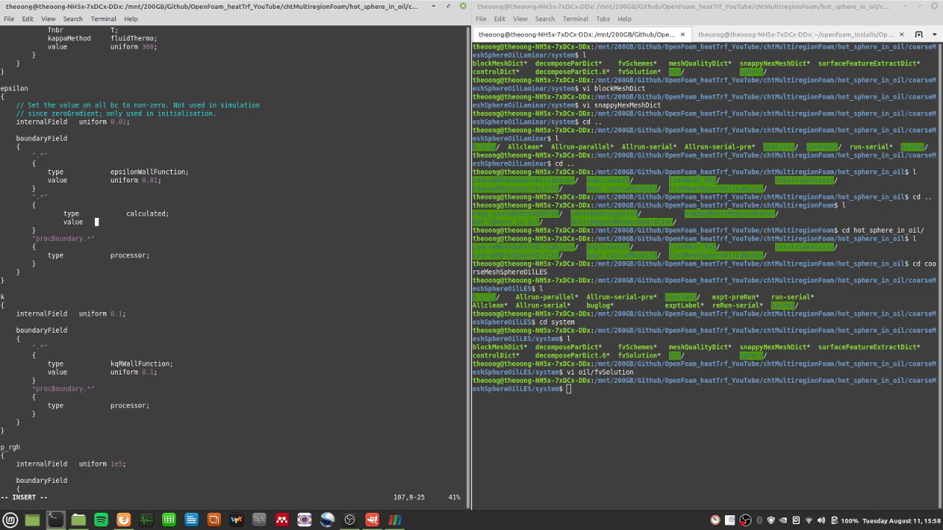
type("$internalField;")
key("Escape")
type(":w")
key("Return")
type(":q")
key("Return")
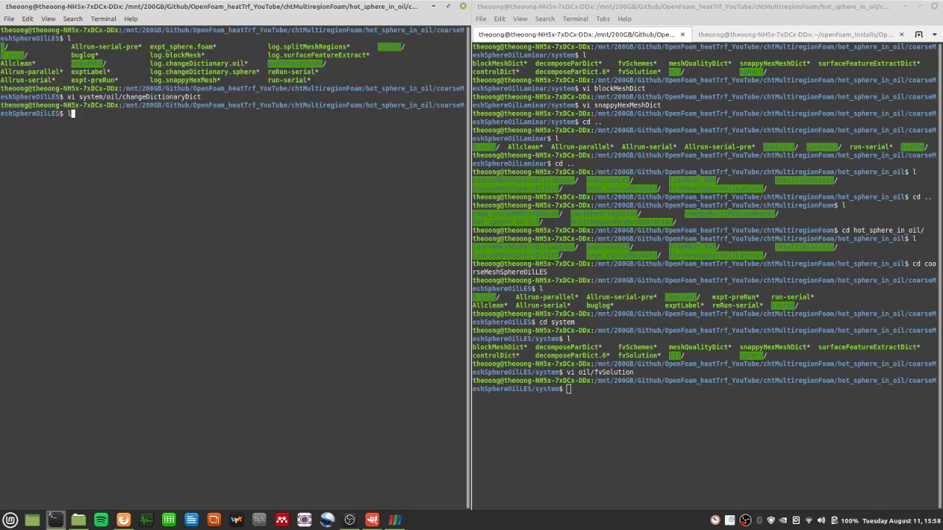
Step: Run changeDictionary -region oil to apply the edited oil dictionary
type("l")
key("Return")
type("cha")
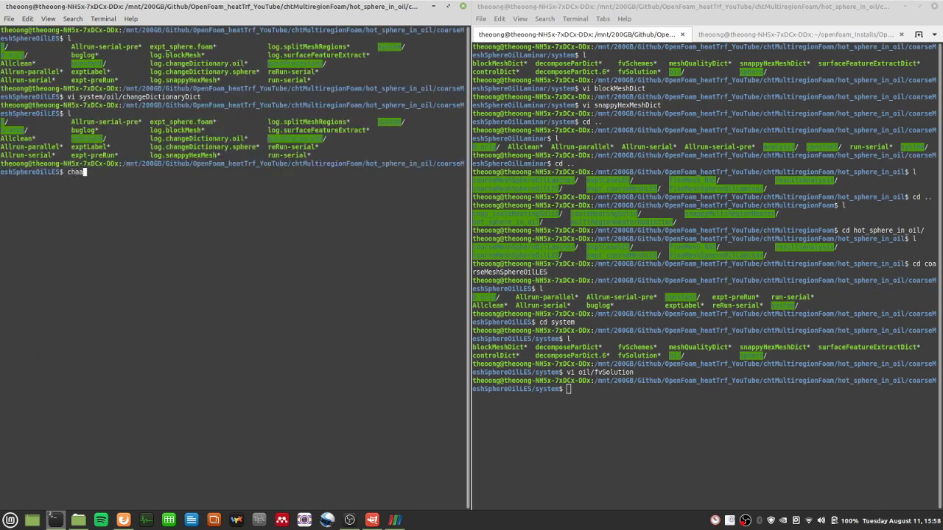
type("n")
key("Tab")
type("-region oil")
key("Return")
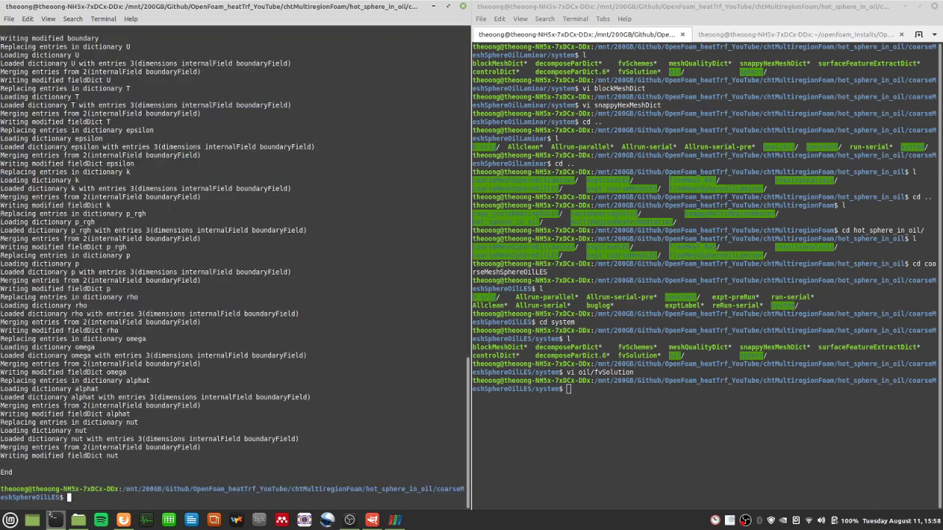
Step: Rerun chtMultiRegionFoam, which crashes again; relist the case files and clear the screen
type("chtMultiRegionFoam")
key("Return")
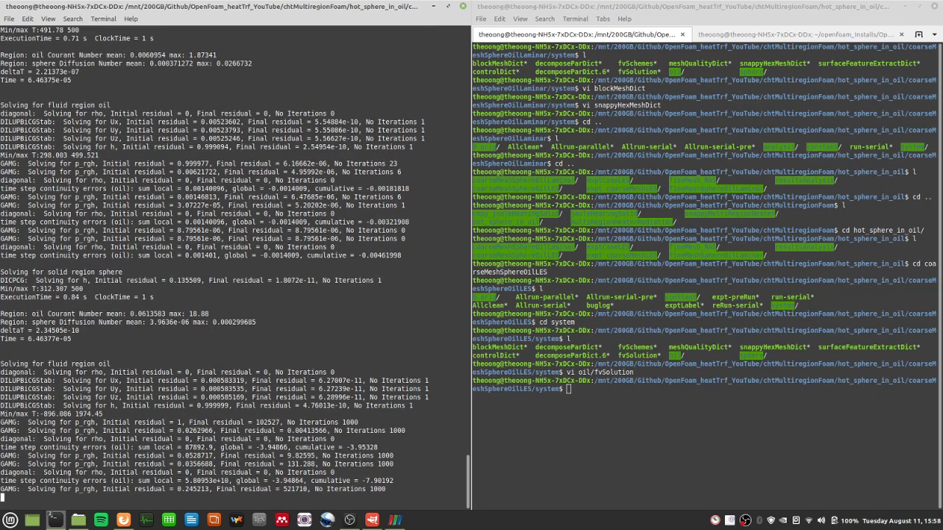
type("l")
key("Return")
type("l")
key("ctrl+l")
Step: Open system/oil/fvSolution and change the ".*" equation relaxation factor from 0.8 to 0.3
key("Return")
type("vi system/f")
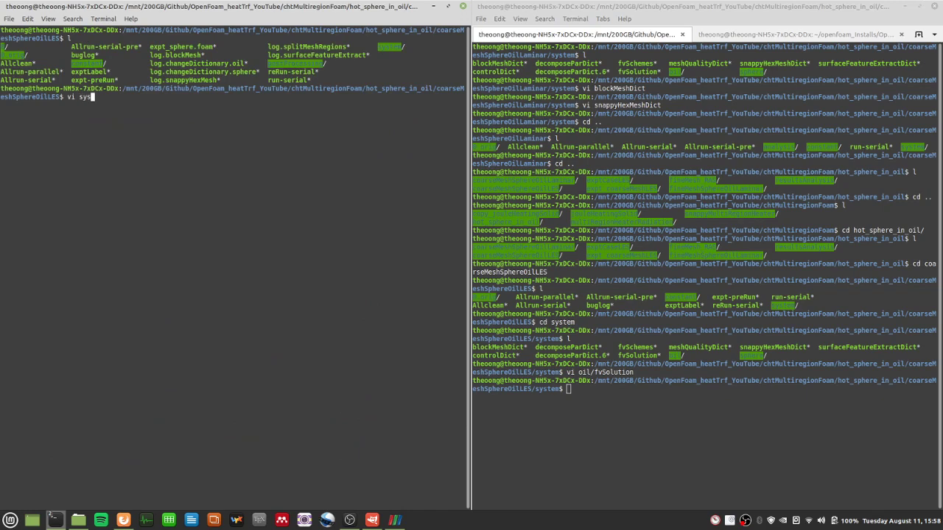
key("BackSpace")
type("oilfvS")
key("BackSpace")
key("BackSpace")
key("BackSpace")
type("/fvSolution")
key("Return")
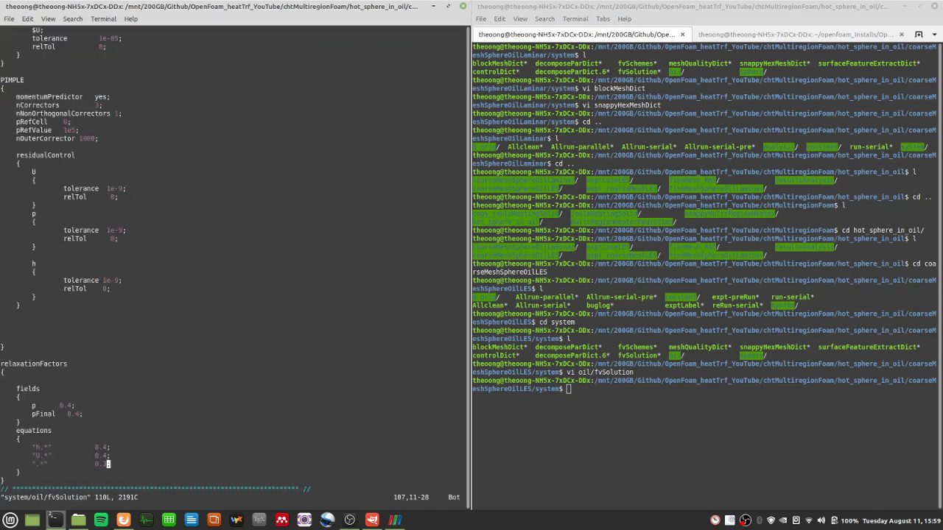
key("r")
key("3")
key("asciicircum")
Step: Review the relaxation factors (0.4 for p, h, U; 0.3 otherwise) and quit vi
left_click_drag(34, 463, 48, 462)
left_click(94, 462)
left_click_drag(167, 458, 130, 400)
left_click(137, 434)
left_click_drag(116, 458, 4, 389)
left_click_drag(114, 456, 2, 394)
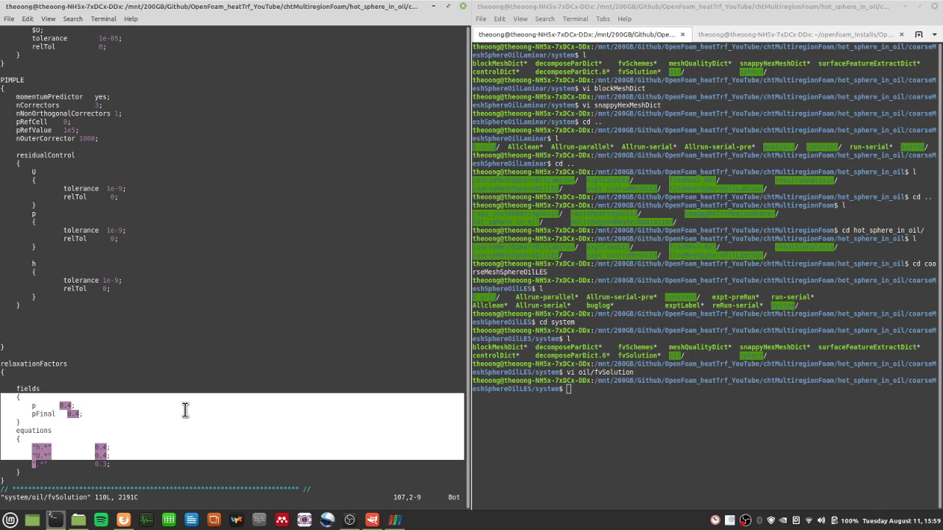
left_click(185, 410)
left_click_drag(137, 465, 34, 463)
left_click(33, 464)
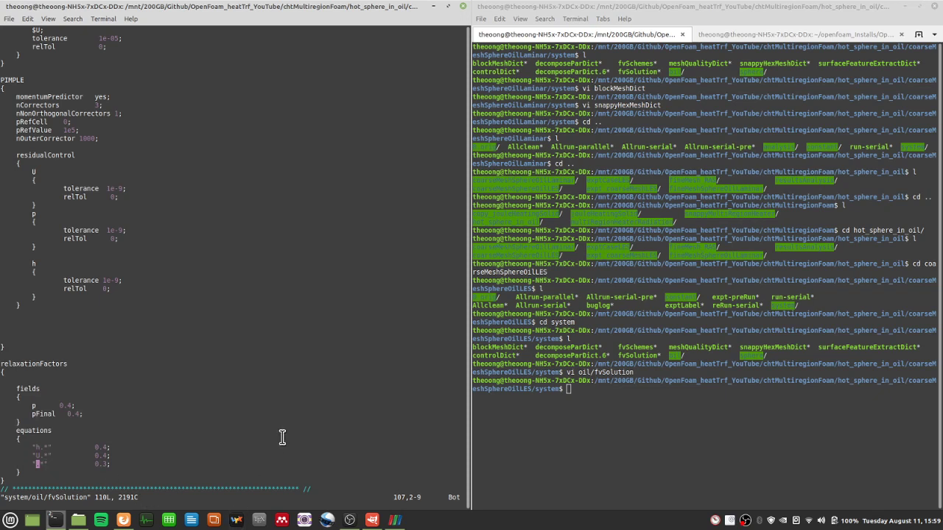
type(":q")
key("Return")
Step: Relaunch chtMultiRegionFoam and interrupt it with Ctrl+C once it passes Time = 6.46377e-05
type("lLES$")
key("Return")
type("ch")
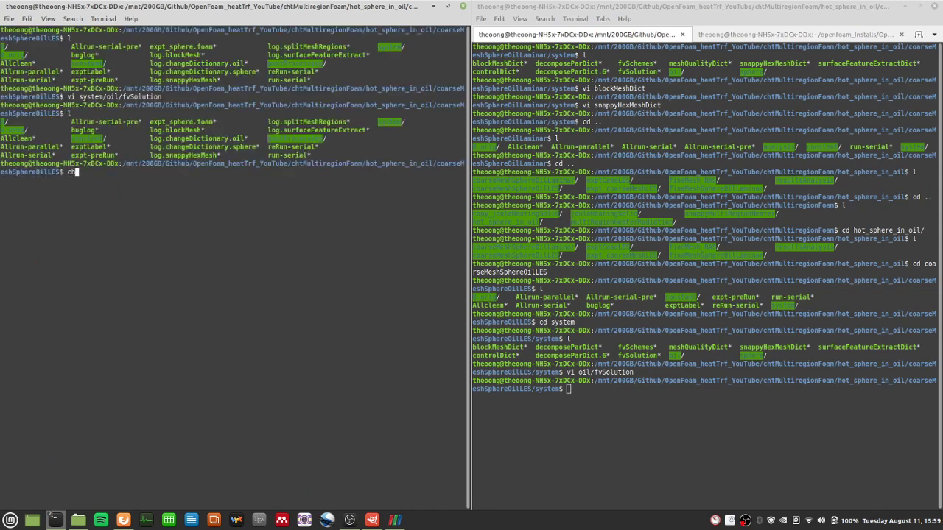
type("tMultiRegionFoam")
key("Return")
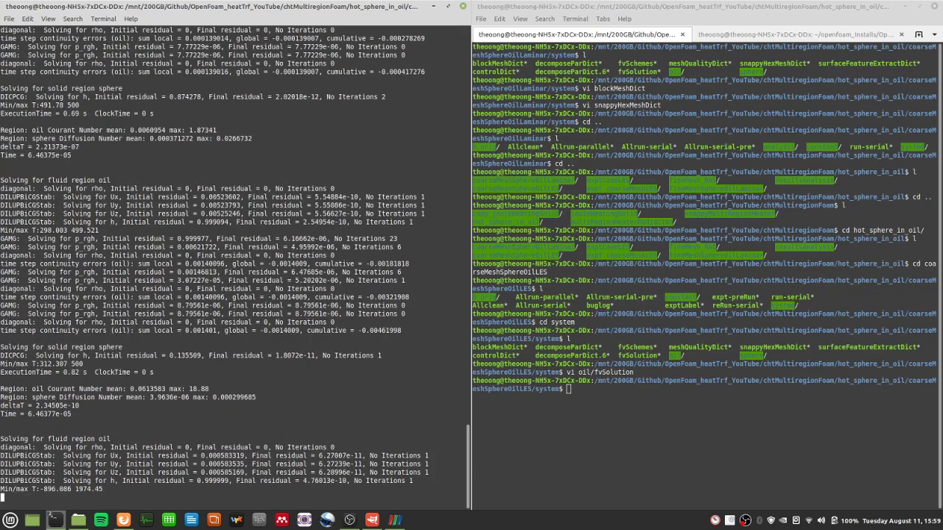
key("ctrl+c")
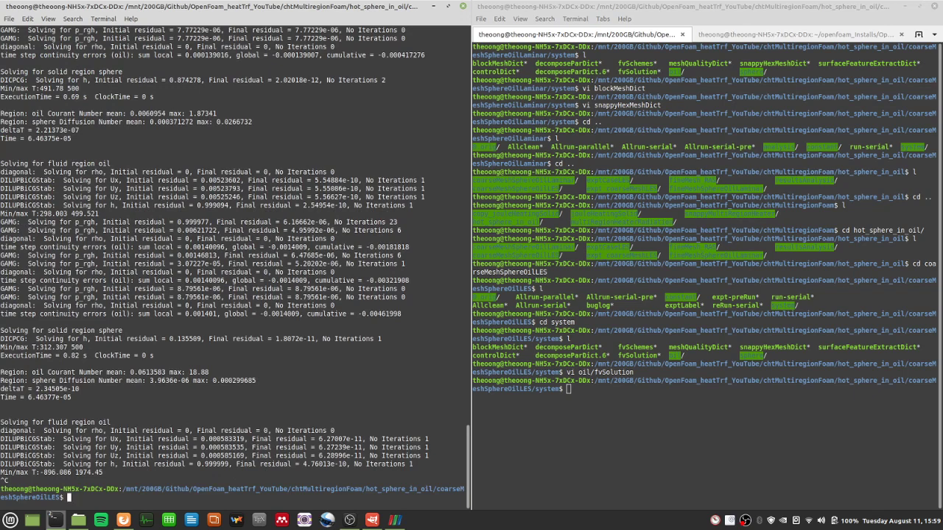
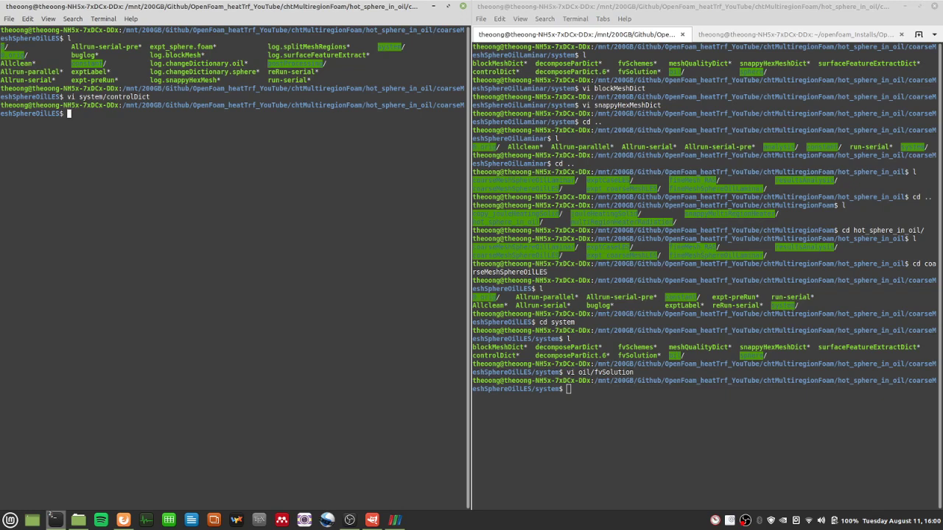
Step: Bring GIMP forward and delete the old heat-conduction sketch from the canvas
mouse_move(352, 521)
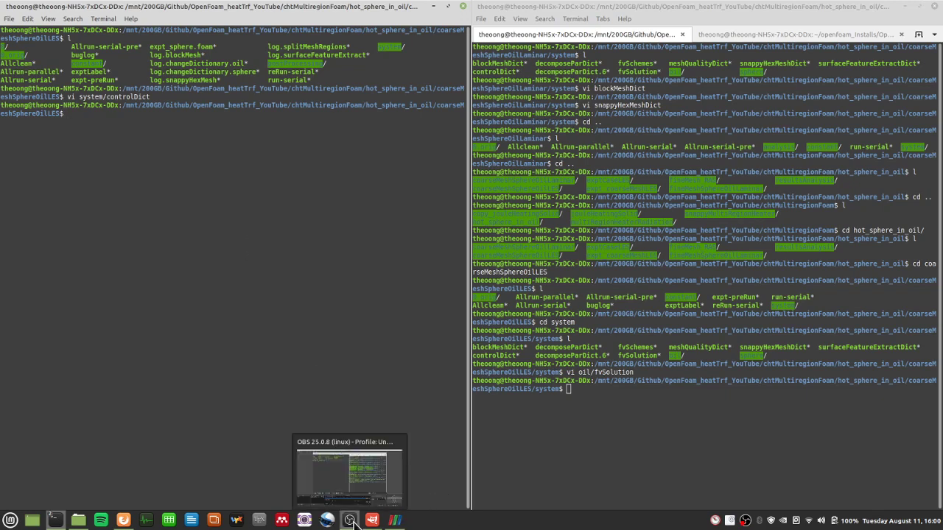
left_click(354, 493)
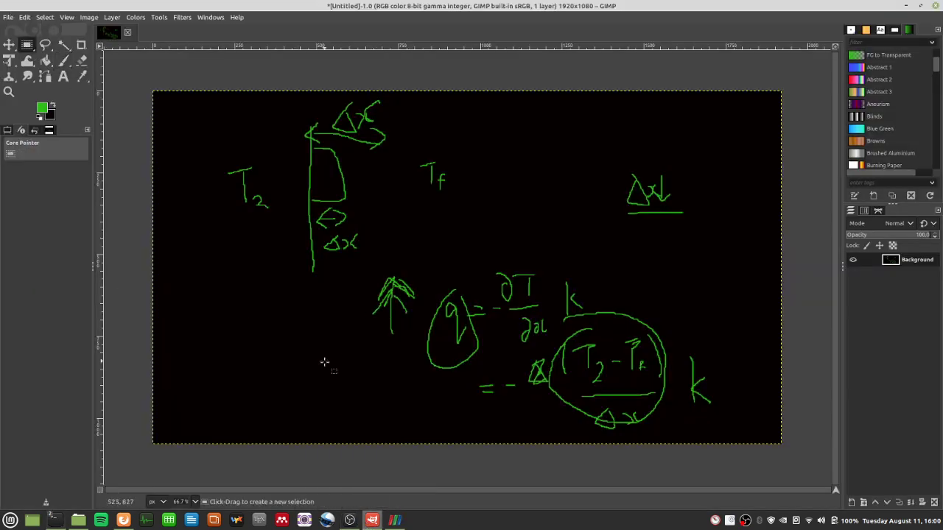
left_click_drag(184, 436, 752, 79)
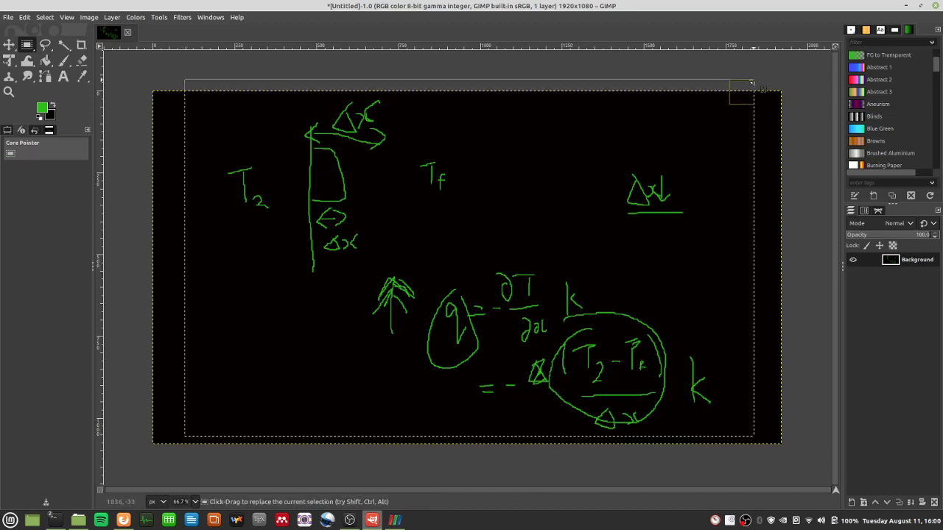
key("Delete")
left_click(773, 202)
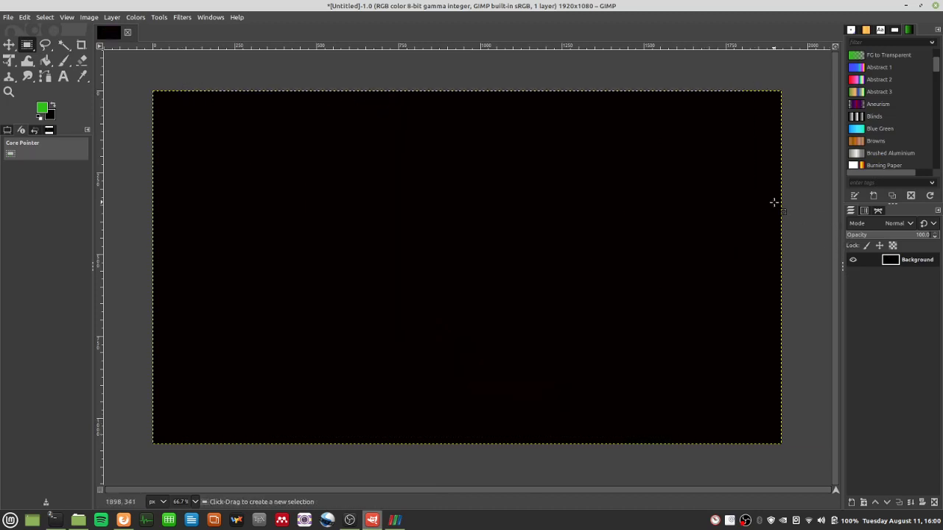
Step: Paint a v-bar velocity arrow, a cell box, and a double arrow labelled ε
left_click(63, 61)
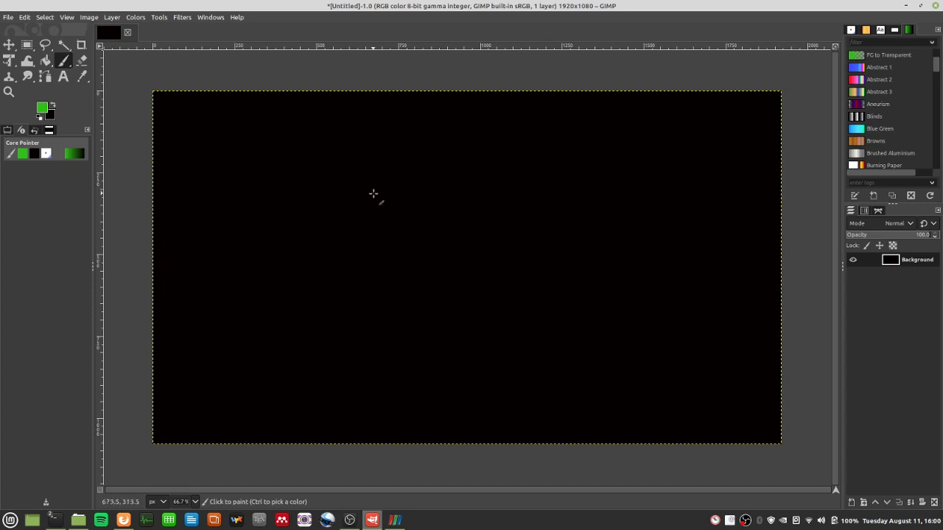
mouse_move(303, 194)
left_mouse_down()
mouse_move(427, 170)
mouse_move(412, 190)
left_mouse_up()
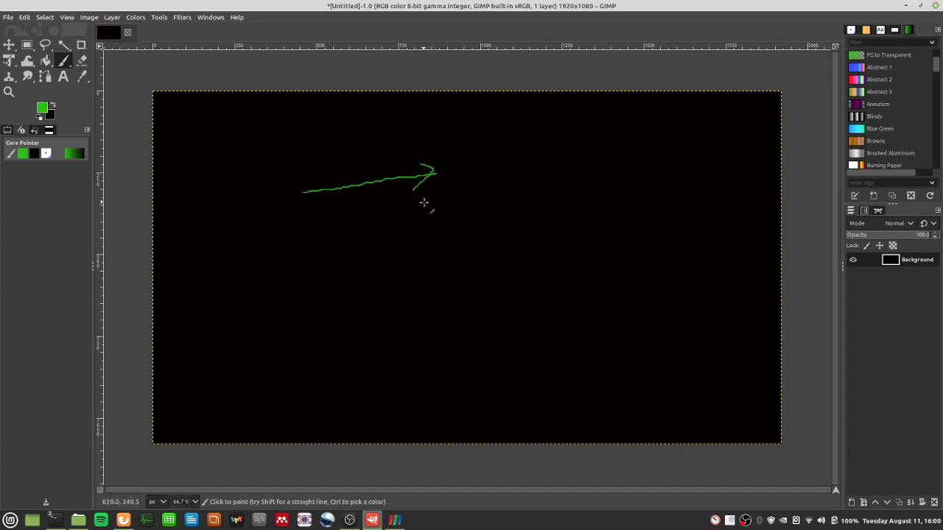
mouse_move(286, 145)
left_mouse_down()
mouse_move(316, 137)
mouse_move(280, 136)
mouse_move(299, 116)
left_mouse_up()
left_click_drag(287, 182, 288, 220)
mouse_move(286, 177)
left_mouse_down()
mouse_move(352, 182)
mouse_move(354, 209)
mouse_move(293, 217)
left_mouse_up()
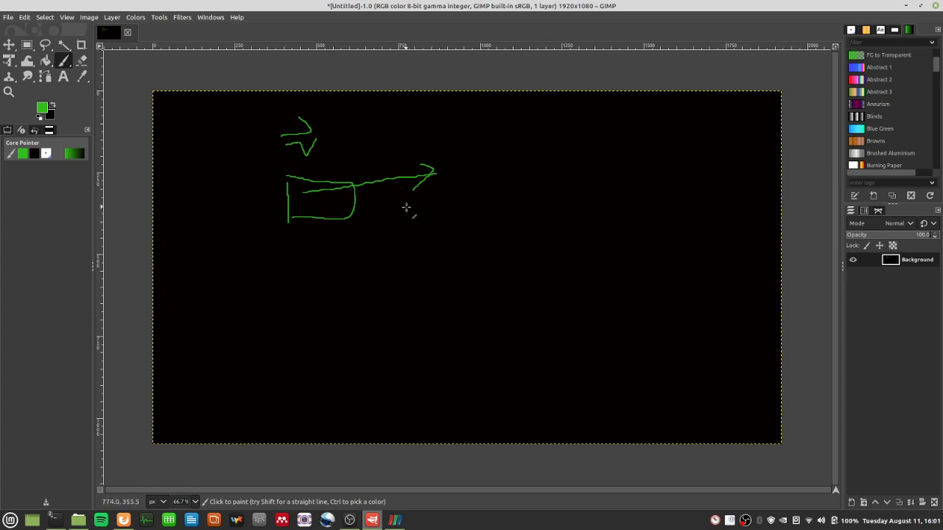
mouse_move(400, 209)
left_mouse_down()
mouse_move(486, 206)
mouse_move(475, 220)
left_mouse_up()
mouse_move(416, 193)
left_mouse_down()
mouse_move(423, 239)
mouse_move(419, 265)
mouse_move(441, 275)
mouse_move(416, 268)
mouse_move(447, 286)
left_mouse_up()
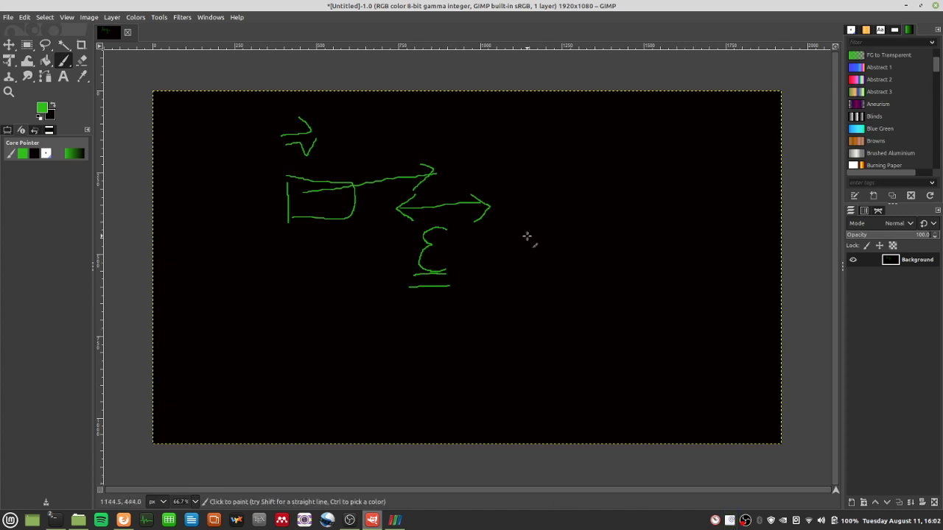
Step: Write an underlined δt with a down arrow, add small arrow strokes, and select most of the sketch
mouse_move(575, 140)
left_mouse_down()
mouse_move(568, 162)
mouse_move(598, 147)
left_mouse_up()
mouse_move(595, 140)
left_mouse_down()
mouse_move(587, 159)
mouse_move(595, 158)
left_mouse_up()
left_click_drag(623, 129, 627, 145)
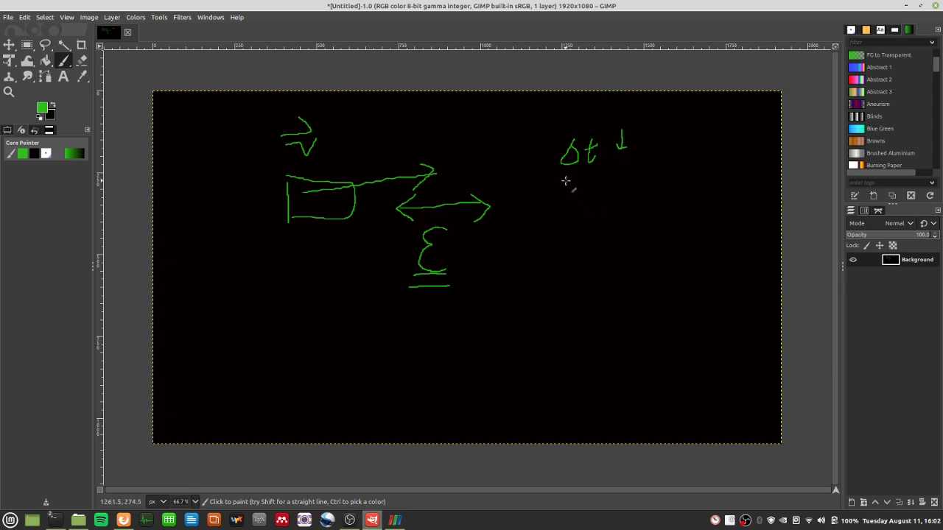
left_click_drag(563, 172, 640, 169)
mouse_move(564, 261)
left_mouse_down()
mouse_move(629, 251)
mouse_move(620, 248)
mouse_move(621, 261)
mouse_move(597, 224)
left_mouse_up()
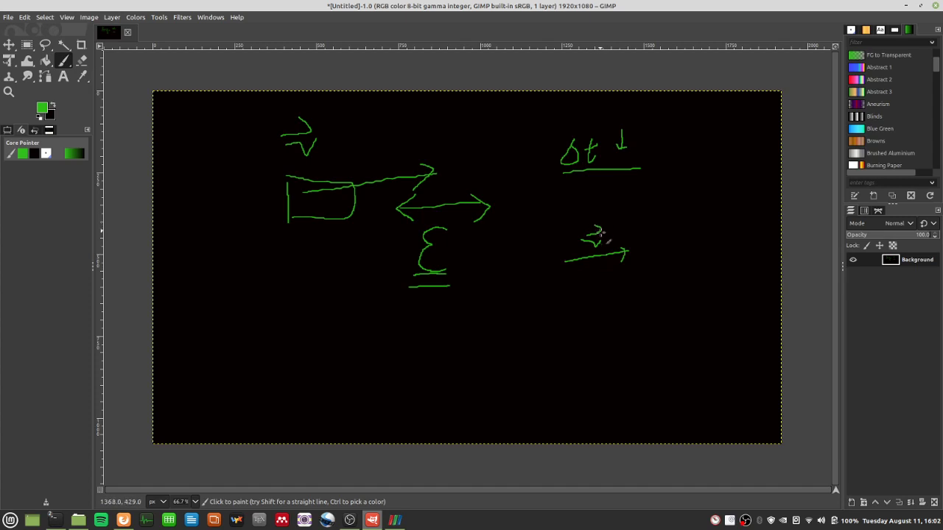
mouse_move(572, 321)
left_mouse_down()
mouse_move(617, 314)
mouse_move(633, 329)
mouse_move(614, 335)
left_mouse_up()
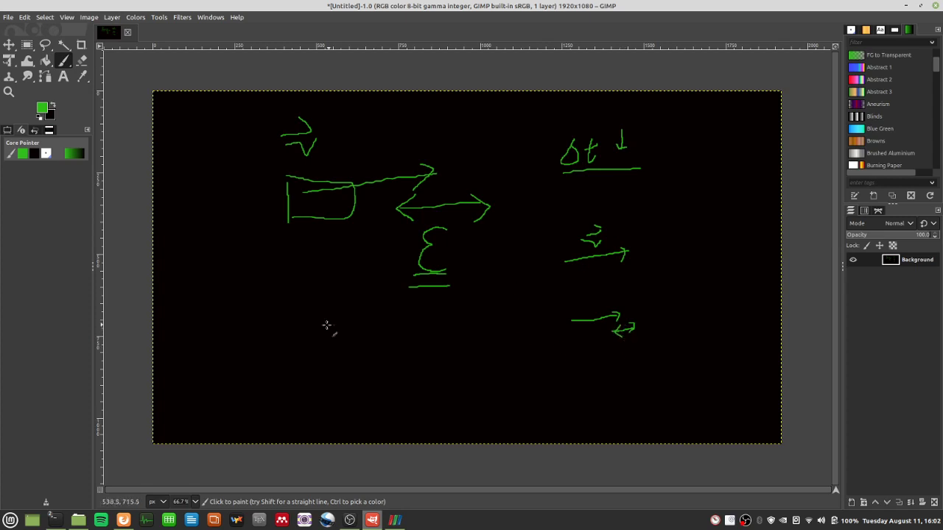
left_click_drag(606, 214, 560, 237)
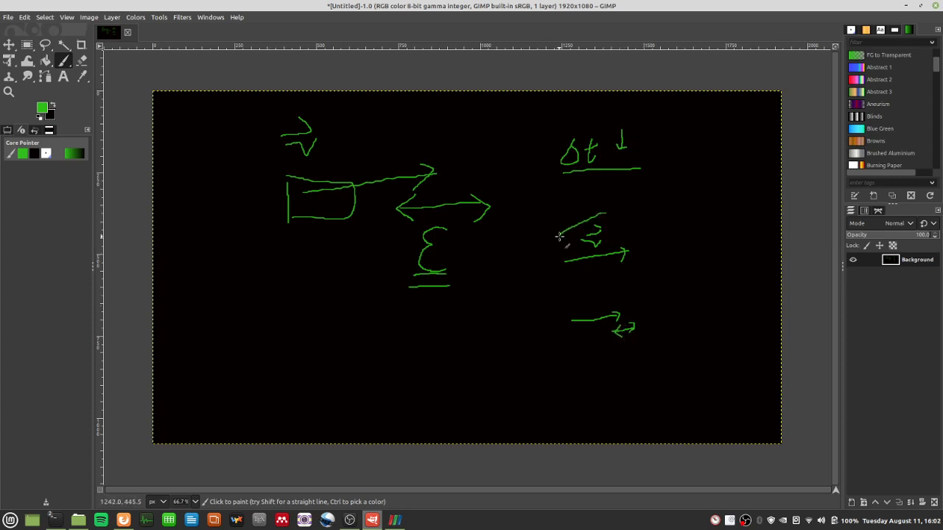
left_click(26, 45)
left_click_drag(226, 346, 684, 103)
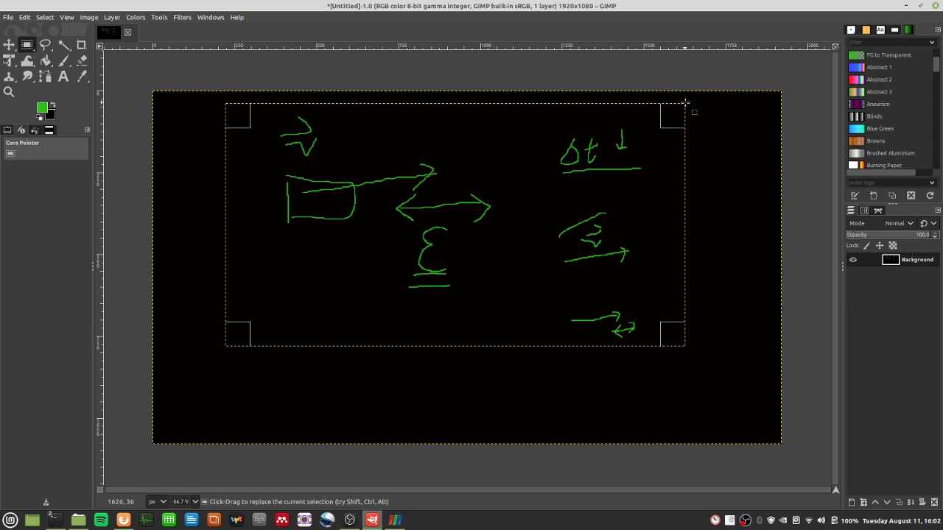
Step: Erase the sketch and redraw the v-bar arrow, a double arrow, and an underlined v'
key("Delete")
left_click(420, 381)
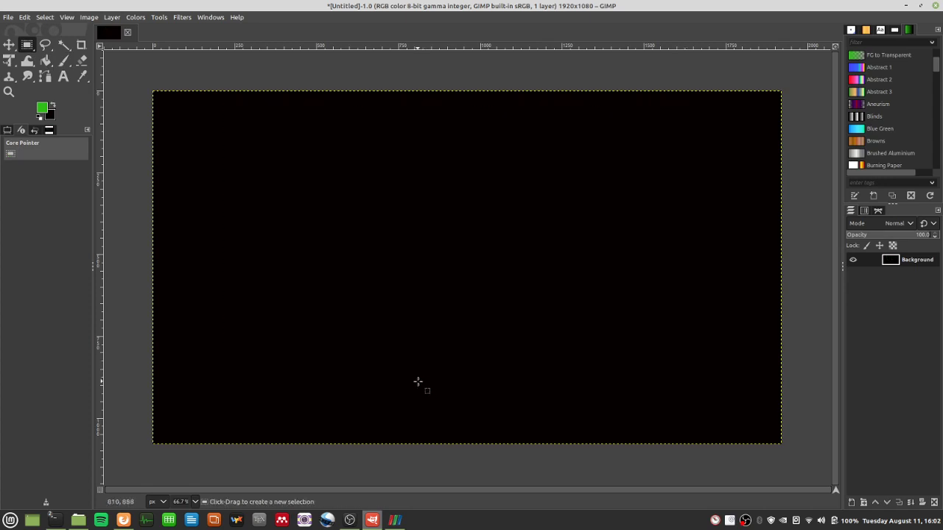
left_click(65, 63)
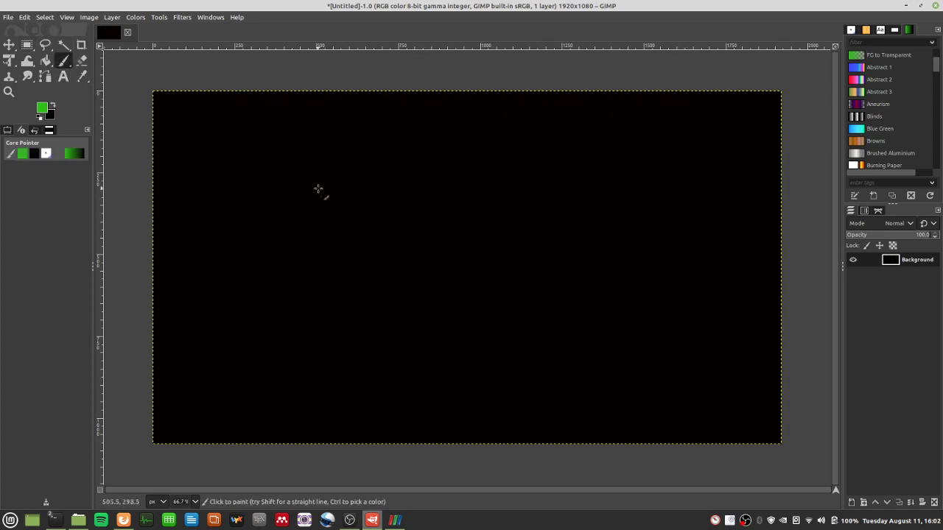
mouse_move(314, 179)
left_mouse_down()
mouse_move(395, 174)
mouse_move(394, 185)
left_mouse_up()
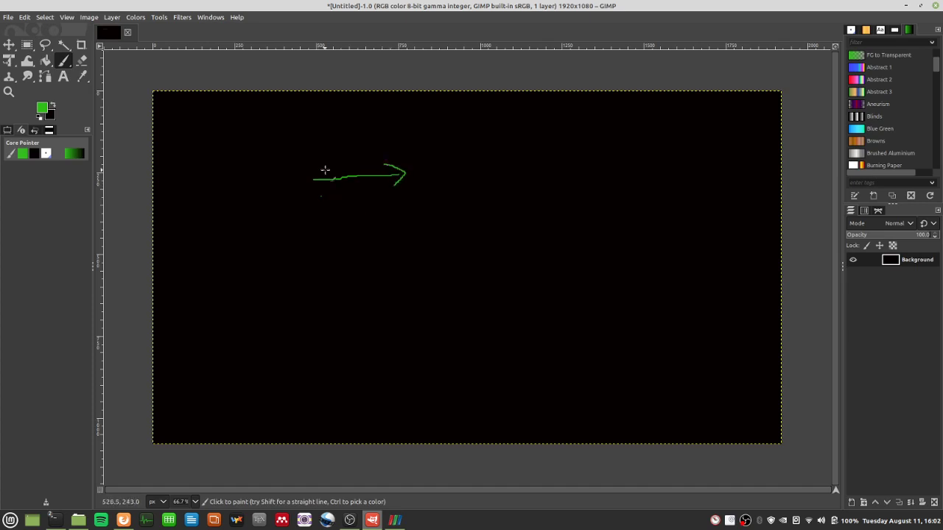
mouse_move(338, 147)
left_mouse_down()
mouse_move(352, 158)
mouse_move(364, 136)
left_mouse_up()
mouse_move(388, 202)
left_mouse_down()
mouse_move(429, 199)
mouse_move(426, 207)
mouse_move(396, 196)
mouse_move(394, 207)
mouse_move(445, 229)
left_mouse_up()
left_click_drag(409, 254, 461, 252)
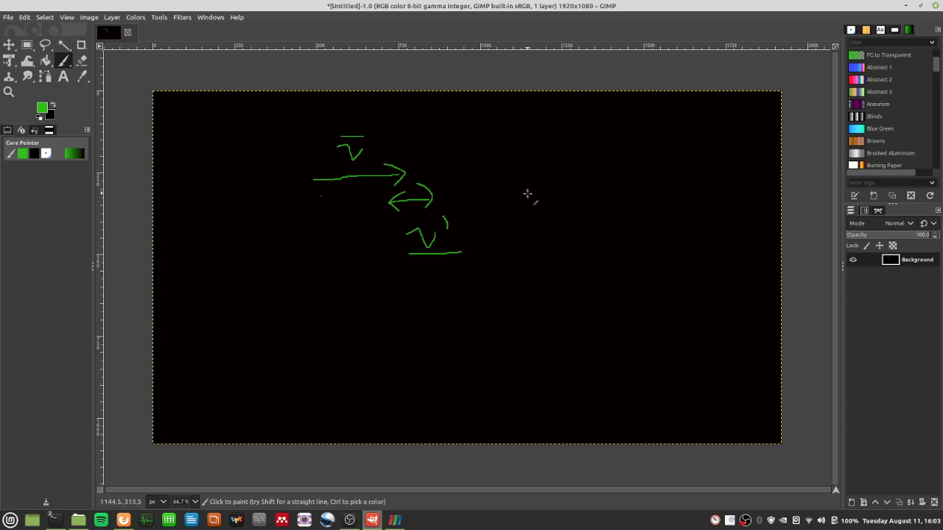
Step: Add the Δt down arrow, slanted lines, an underlined 'numerical error' label, and a curving arrow
mouse_move(569, 178)
left_mouse_down()
mouse_move(570, 208)
mouse_move(564, 201)
mouse_move(606, 202)
mouse_move(595, 184)
mouse_move(618, 201)
left_mouse_up()
left_click_drag(439, 280, 527, 235)
left_click_drag(455, 298, 520, 268)
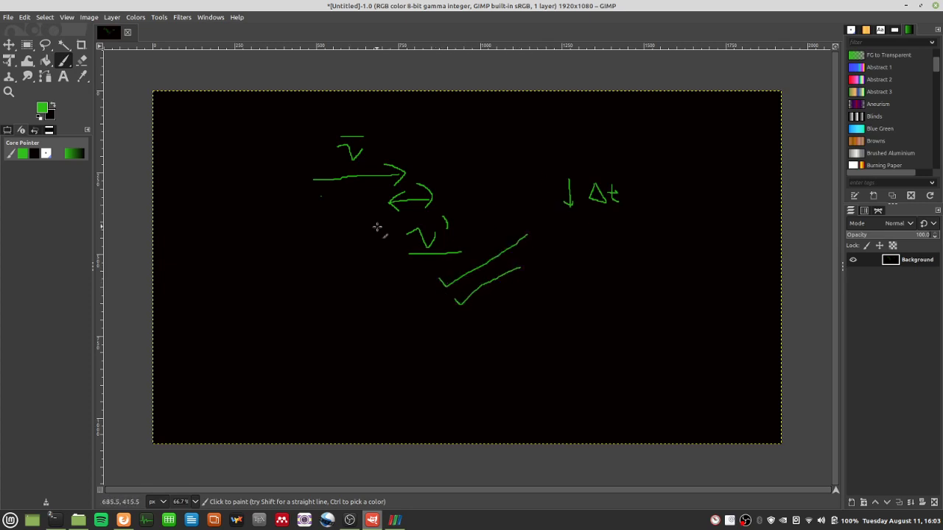
mouse_move(433, 185)
left_mouse_down()
mouse_move(399, 263)
mouse_move(469, 209)
mouse_move(434, 197)
mouse_move(505, 184)
left_mouse_up()
mouse_move(513, 147)
left_mouse_down()
mouse_move(568, 145)
mouse_move(593, 131)
mouse_move(595, 118)
mouse_move(609, 129)
mouse_move(603, 140)
mouse_move(718, 135)
left_mouse_up()
left_click_drag(533, 160, 724, 150)
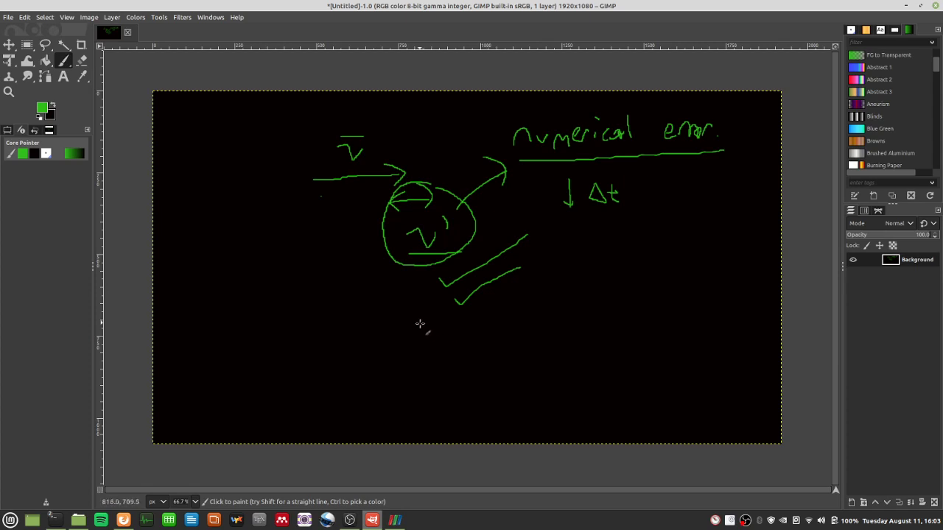
mouse_move(426, 341)
left_mouse_down()
mouse_move(443, 388)
mouse_move(464, 408)
mouse_move(497, 401)
mouse_move(515, 416)
mouse_move(520, 403)
mouse_move(503, 406)
mouse_move(503, 419)
mouse_move(529, 394)
mouse_move(552, 403)
mouse_move(563, 390)
mouse_move(572, 415)
mouse_move(571, 393)
mouse_move(602, 406)
mouse_move(594, 418)
mouse_move(603, 397)
mouse_move(624, 396)
mouse_move(627, 406)
mouse_move(615, 403)
mouse_move(630, 402)
mouse_move(628, 418)
mouse_move(643, 366)
mouse_move(646, 405)
mouse_move(627, 414)
mouse_move(653, 393)
mouse_move(674, 402)
mouse_move(686, 374)
mouse_move(682, 396)
mouse_move(705, 411)
left_mouse_up()
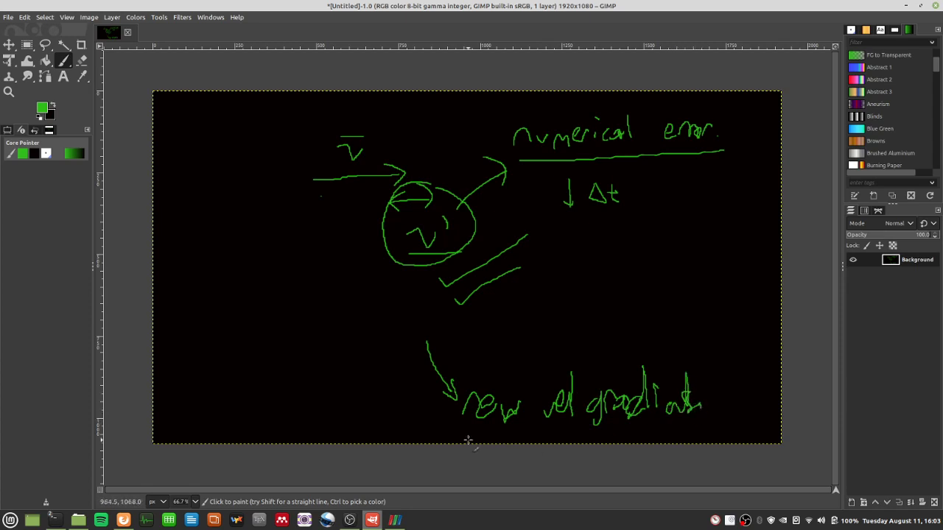
Step: Underline the new vel gradient note and draw an arrow to a circled ε linked to 'explode'
mouse_move(468, 435)
left_mouse_down()
mouse_move(654, 427)
mouse_move(701, 413)
left_mouse_up()
mouse_move(582, 349)
left_mouse_down()
mouse_move(594, 325)
mouse_move(617, 341)
left_mouse_up()
mouse_move(665, 285)
left_mouse_down()
mouse_move(651, 312)
mouse_move(665, 321)
left_mouse_up()
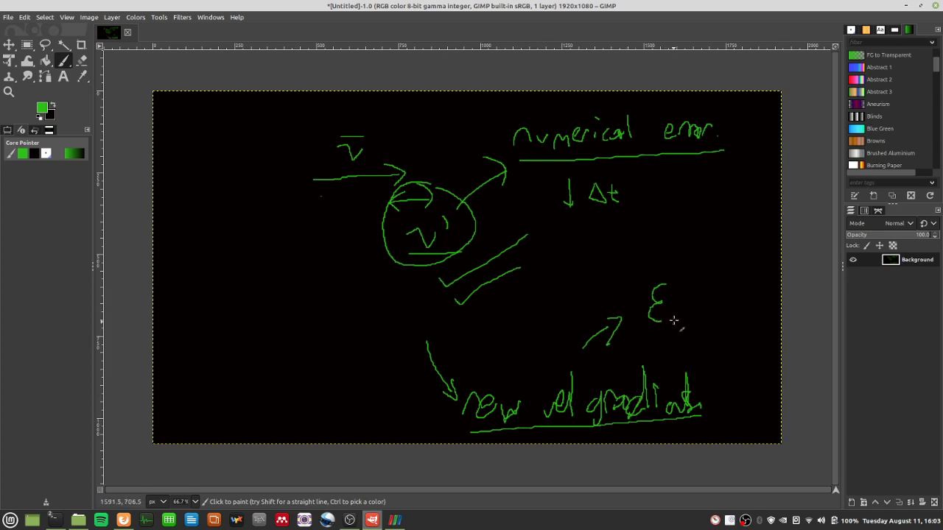
left_click_drag(655, 267, 646, 297)
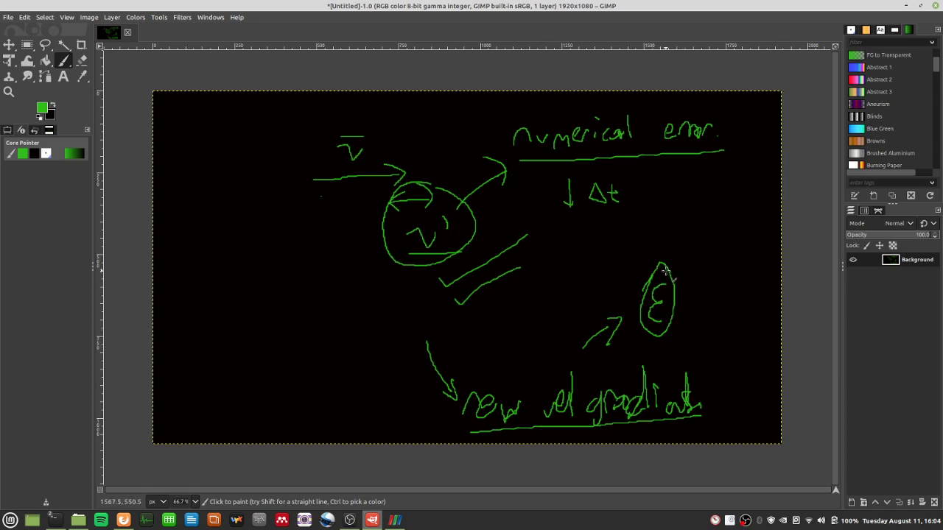
mouse_move(665, 271)
left_mouse_down()
mouse_move(702, 239)
mouse_move(699, 255)
mouse_move(714, 228)
mouse_move(727, 236)
mouse_move(738, 211)
mouse_move(752, 232)
mouse_move(765, 213)
mouse_move(764, 243)
left_mouse_up()
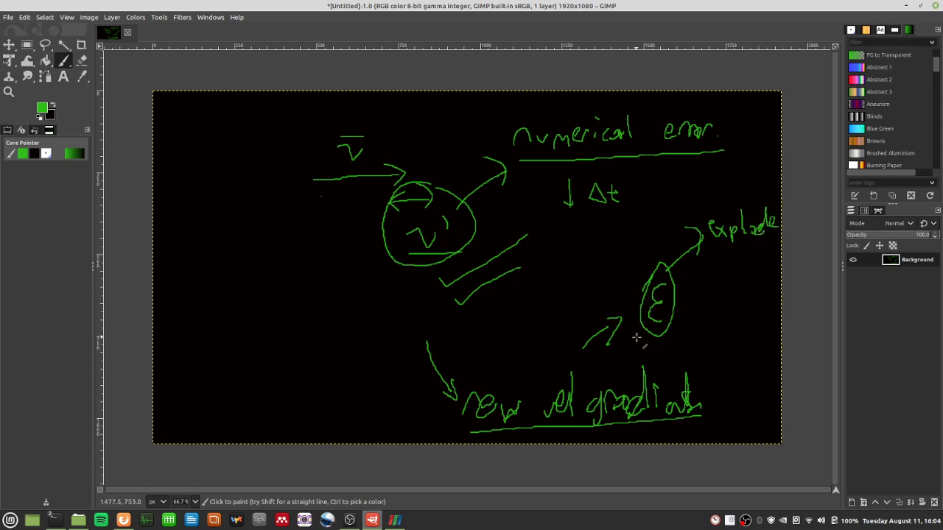
Step: Frame the ε with lines, box in the 'new vel gradient' note, and start a stroke at left
left_click_drag(638, 342, 667, 339)
mouse_move(646, 274)
left_mouse_down()
mouse_move(652, 326)
mouse_move(643, 273)
mouse_move(643, 343)
left_mouse_up()
mouse_move(680, 273)
left_mouse_down()
mouse_move(677, 322)
mouse_move(689, 324)
left_mouse_up()
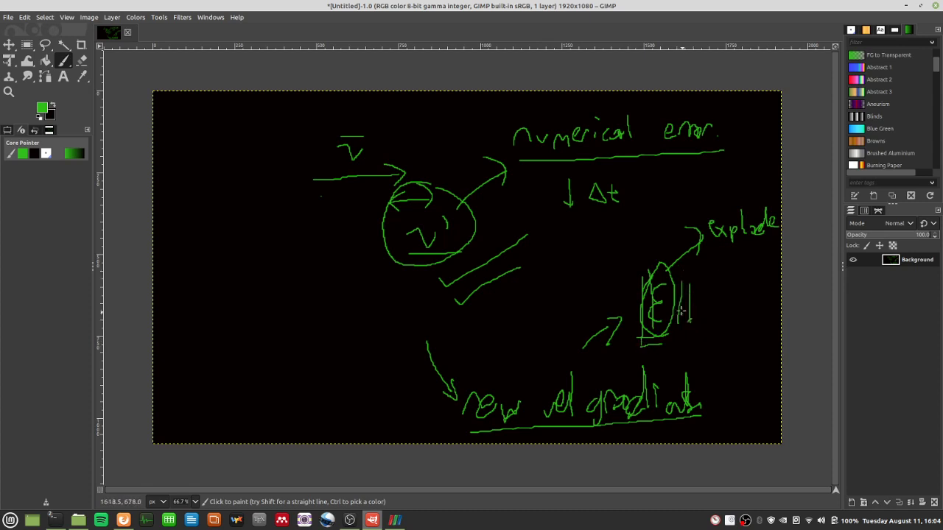
left_click_drag(639, 263, 686, 264)
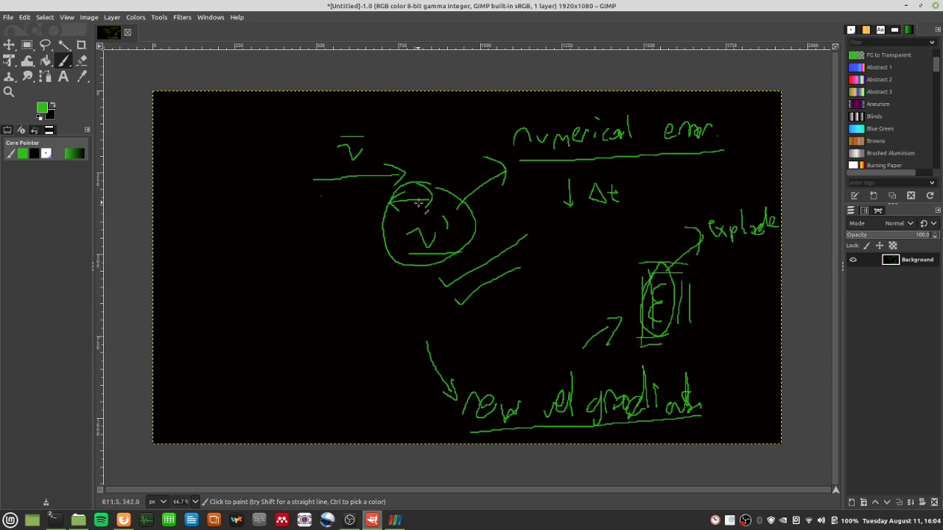
mouse_move(449, 366)
left_mouse_down()
mouse_move(454, 424)
mouse_move(460, 361)
mouse_move(685, 353)
mouse_move(711, 420)
left_mouse_up()
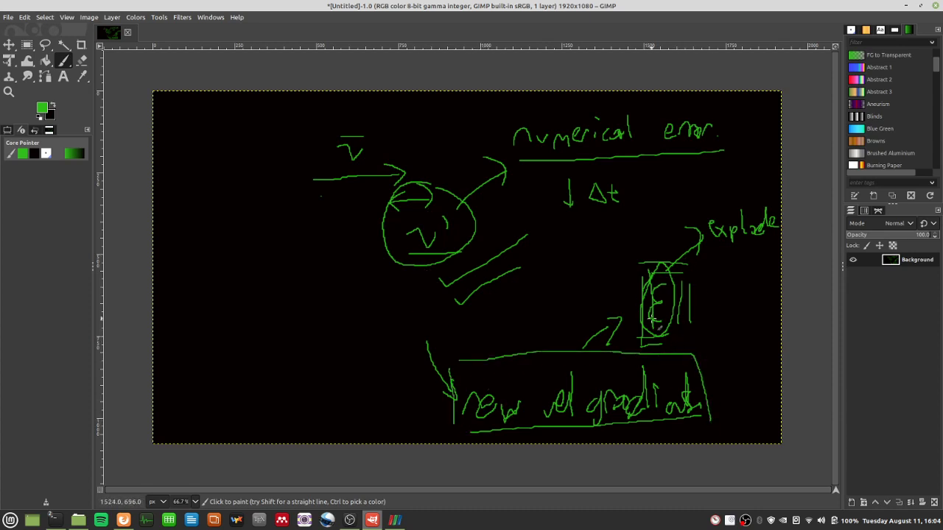
mouse_move(253, 284)
left_mouse_down()
mouse_move(252, 343)
mouse_move(244, 287)
mouse_move(264, 290)
left_mouse_up()
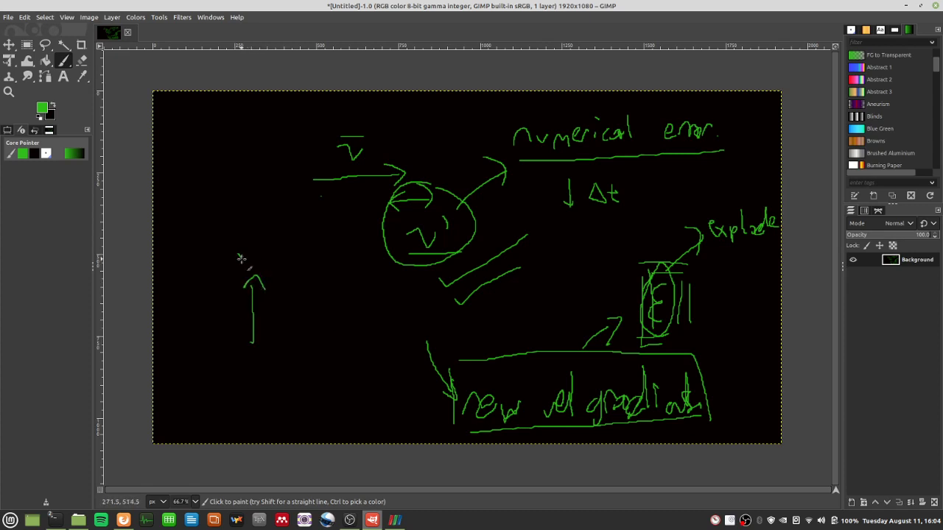
Step: Draw two upward v-bar arrows and join them into a triangle with a slanted line
left_click_drag(239, 252, 251, 242)
mouse_move(320, 288)
left_mouse_down()
mouse_move(321, 342)
mouse_move(325, 294)
left_mouse_up()
mouse_move(308, 246)
left_mouse_down()
mouse_move(313, 256)
mouse_move(317, 237)
left_mouse_up()
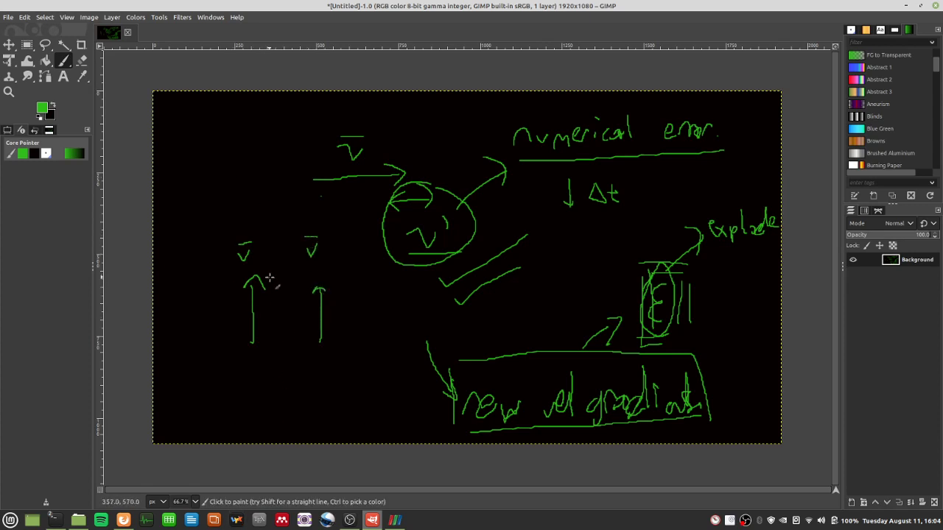
mouse_move(262, 293)
left_mouse_down()
mouse_move(264, 335)
mouse_move(262, 311)
mouse_move(253, 321)
mouse_move(277, 318)
left_mouse_up()
left_click_drag(342, 259, 343, 332)
left_click_drag(327, 271, 358, 274)
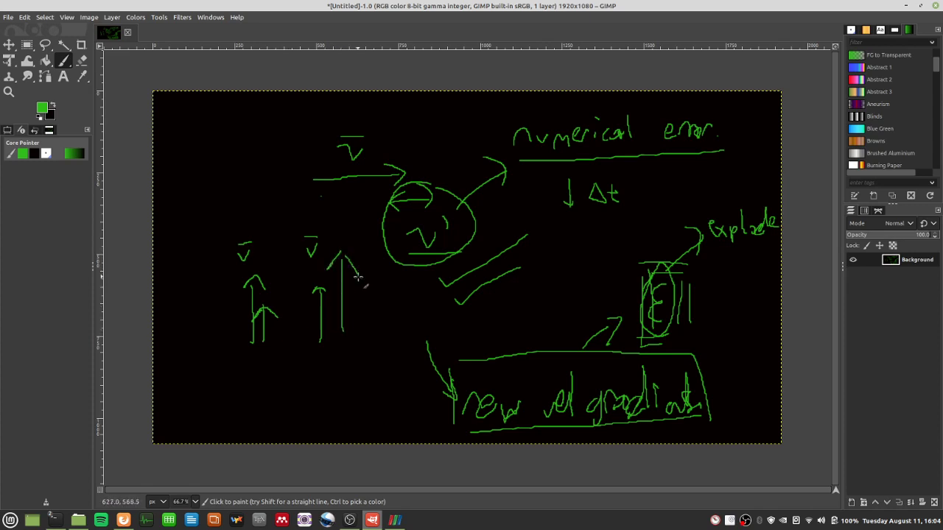
mouse_move(269, 302)
left_mouse_down()
mouse_move(324, 273)
mouse_move(338, 254)
left_mouse_up()
mouse_move(271, 303)
left_mouse_down()
mouse_move(326, 299)
mouse_move(331, 270)
left_mouse_up()
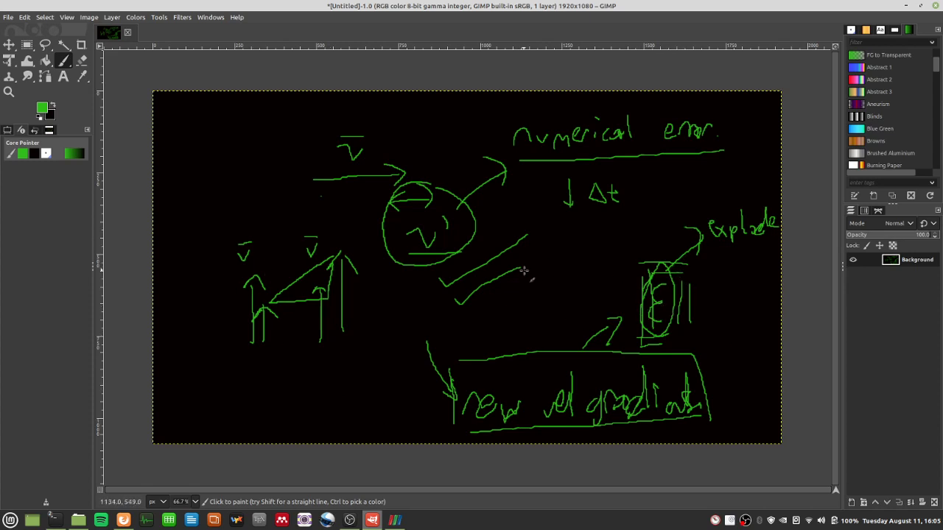
Step: Underline 'explode', circle the boxed E, add lines leading to it, and bring the Terminal forward
left_click_drag(710, 244, 764, 244)
mouse_move(667, 271)
left_mouse_down()
mouse_move(641, 281)
mouse_move(679, 327)
mouse_move(662, 272)
left_mouse_up()
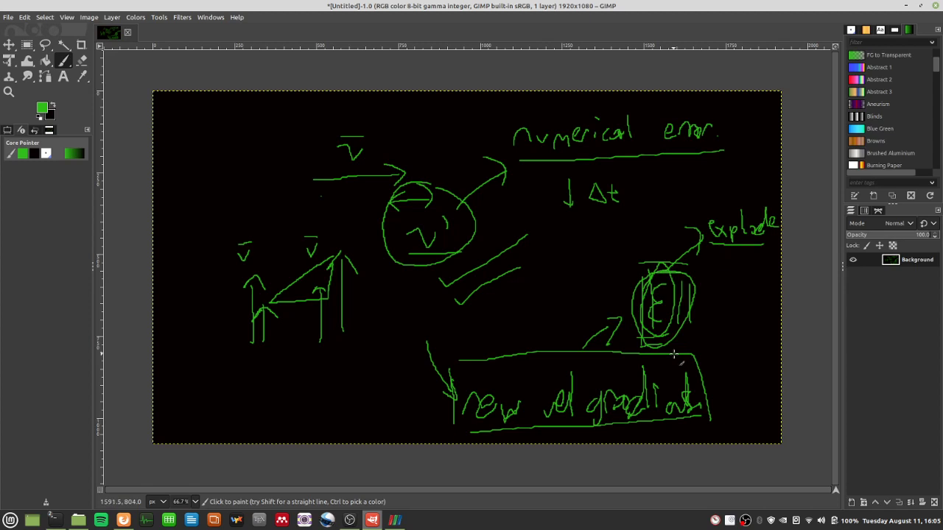
left_click_drag(221, 260, 214, 320)
mouse_move(218, 262)
left_mouse_down()
mouse_move(226, 287)
mouse_move(197, 300)
mouse_move(231, 302)
left_mouse_up()
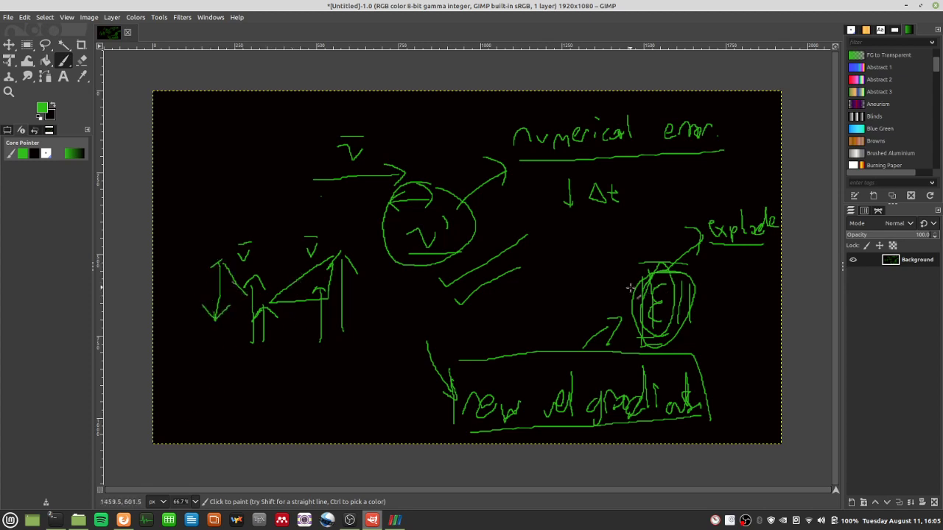
left_click_drag(602, 289, 633, 288)
left_click(56, 522)
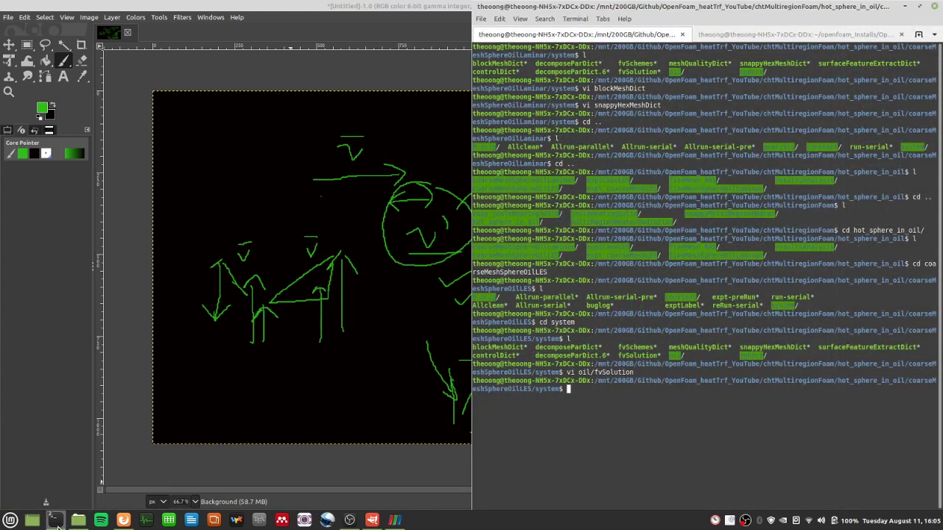
Step: Reopen system/controlDict in vi from the second terminal's command history
mouse_move(57, 524)
left_click(151, 480)
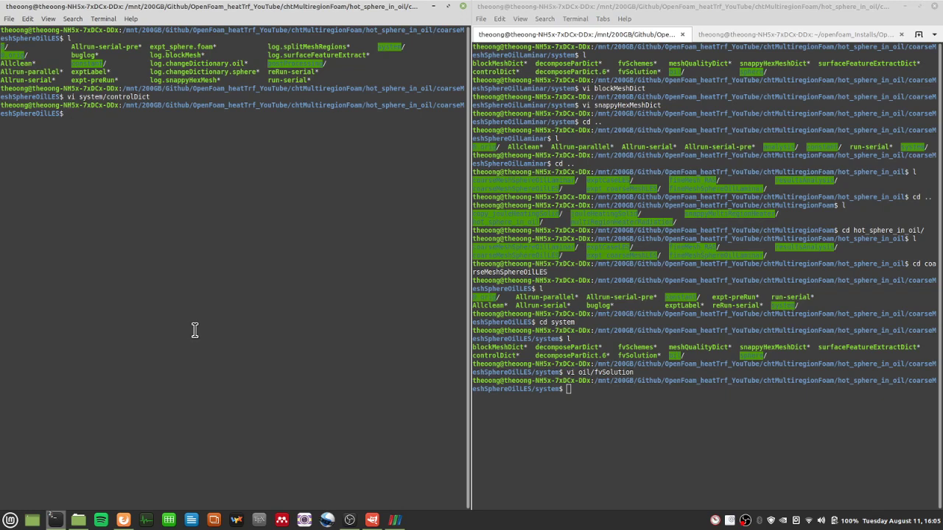
key("Up")
key("Return")
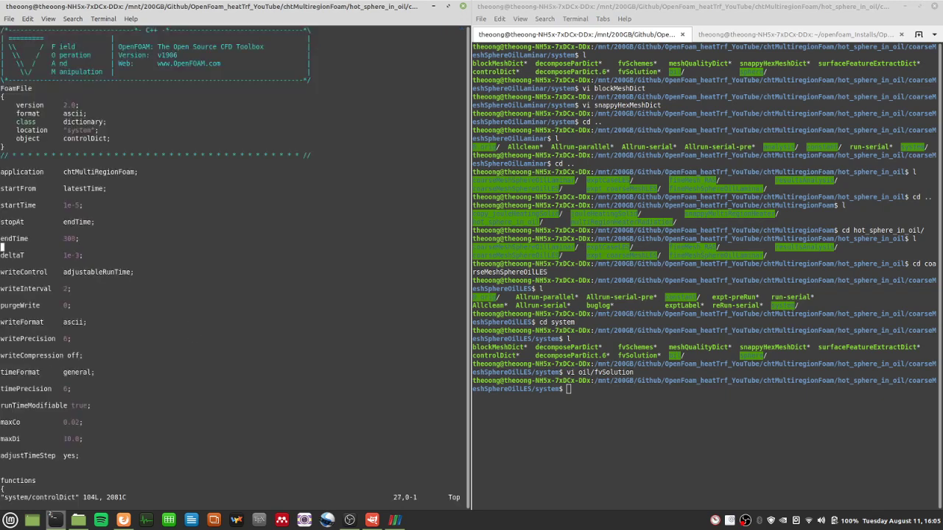
key("Down")
key("Down")
key("Down")
key("Down")
key("Down")
key("Down")
key("Down")
key("Down")
key("Down")
key("Down")
key("Down")
key("Down")
key("Down")
key("Down")
key("Down")
key("Down")
key("Down")
key("Down")
key("Down")
key("Up")
key("Up")
key("Up")
key("Up")
key("Up")
key("Up")
key("Up")
key("Up")
key("Up")
key("Up")
key("Up")
key("Up")
key("Up")
key("Up")
key("Up")
key("Up")
key("Up")
key("Up")
key("Up")
key("Up")
key("Up")
key("Up")
Step: Review the startTime-to-purgeWrite time settings, focusing on the deltaT line
left_click_drag(62, 196, 137, 307)
left_click(137, 310)
left_click_drag(151, 274, 126, 197)
left_click(126, 197)
mouse_move(60, 255)
left_mouse_down()
mouse_move(83, 258)
mouse_move(72, 256)
left_mouse_up()
left_click(76, 255)
left_click(92, 275)
triple_click(73, 254)
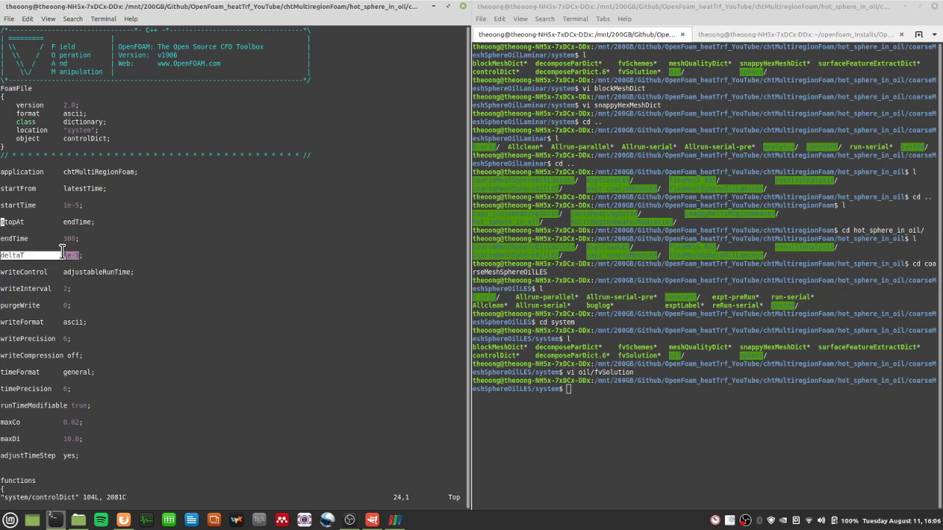
left_click(102, 312)
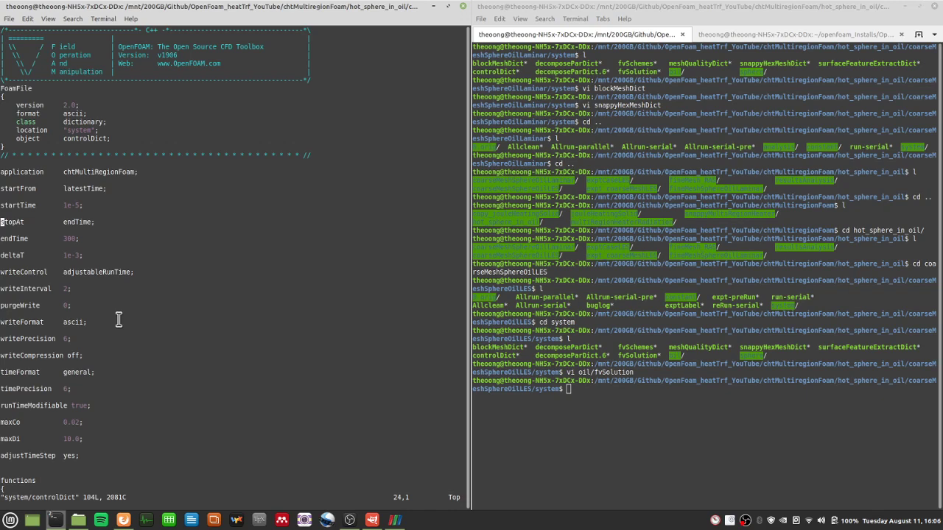
Step: Quit vi with :q, list the case directory, and return to the GIMP canvas
type(":q")
key("Return")
type("l")
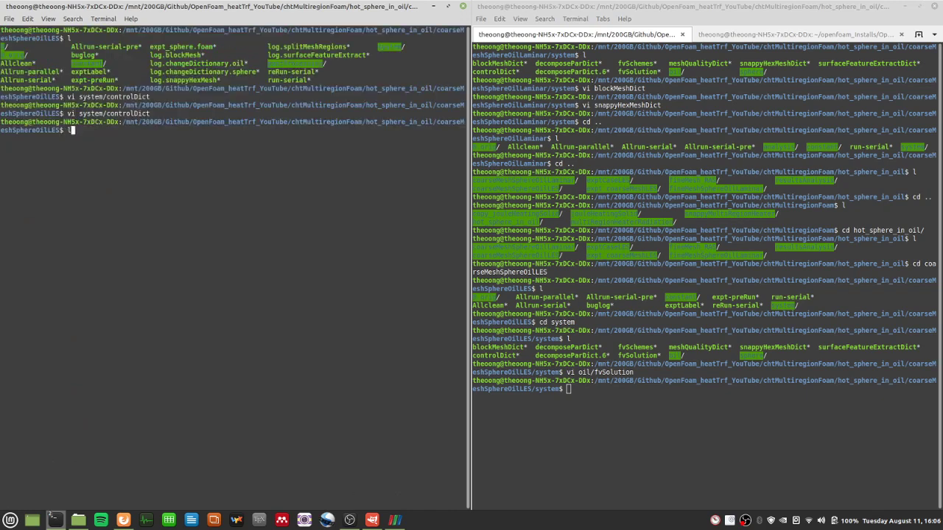
key("Return")
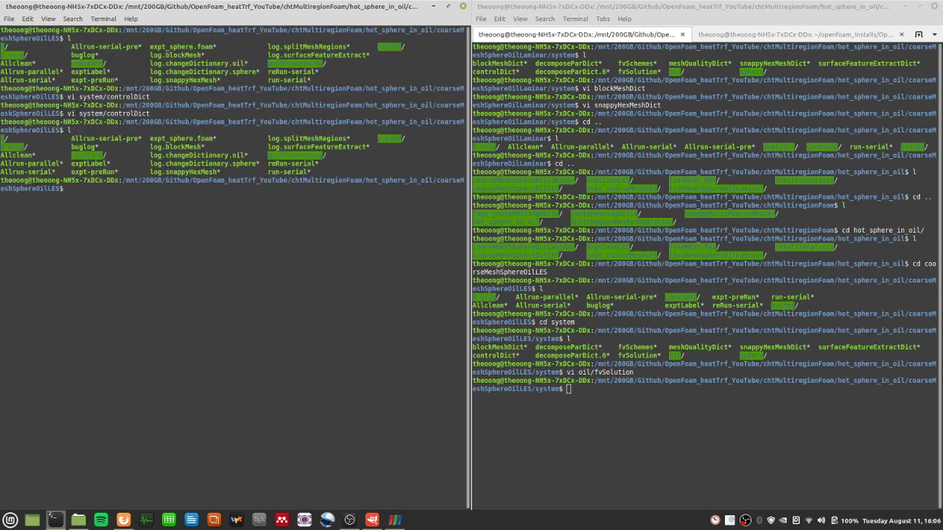
key("alt+Tab")
left_click(117, 318)
left_click(372, 519)
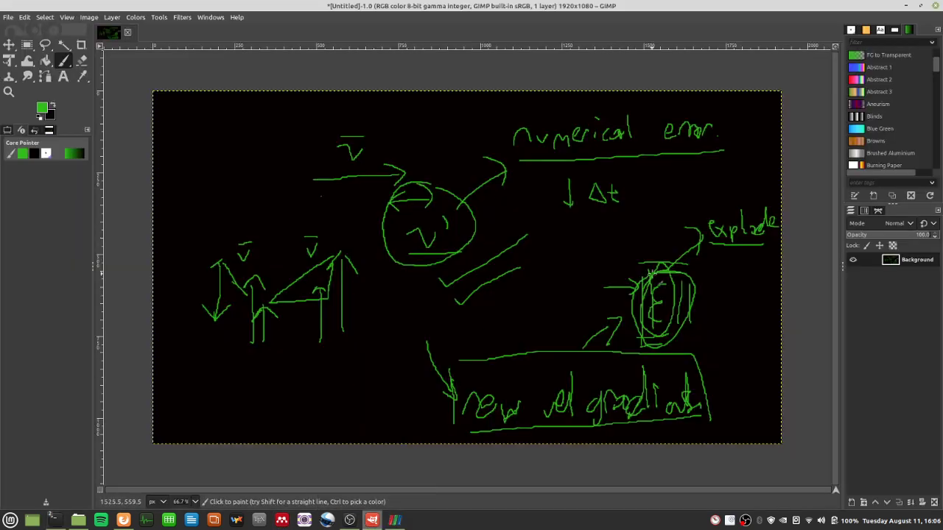
Step: Scribble green loops around the circled E, then bring both terminal windows to the front
left_click_drag(651, 258, 656, 305)
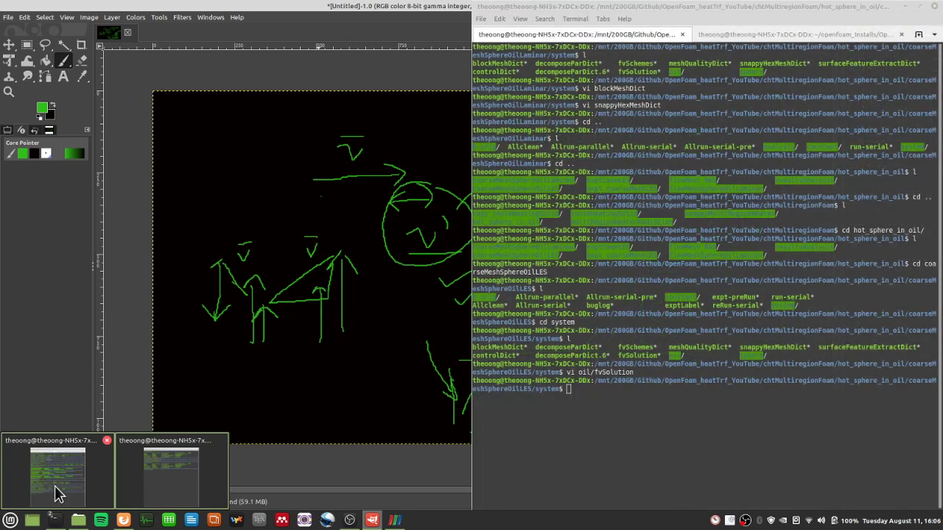
left_click(57, 502)
left_click(442, 295)
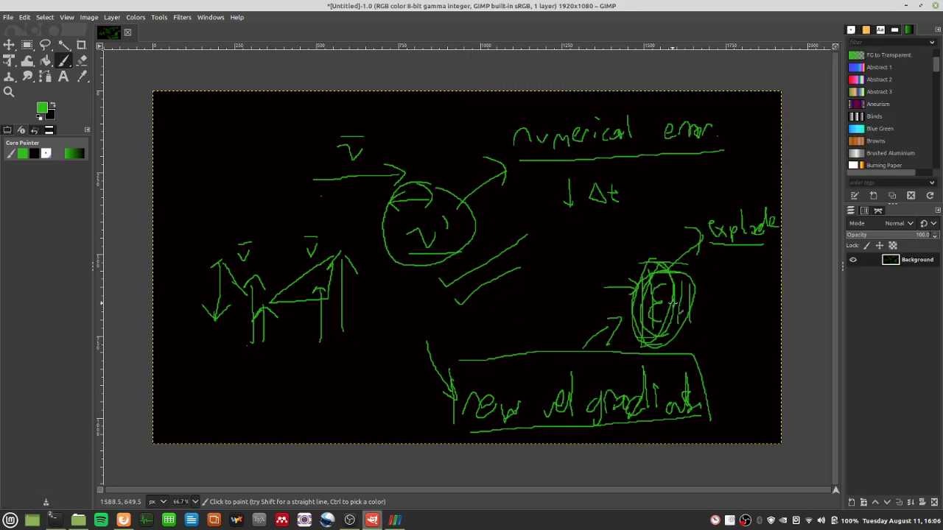
mouse_move(671, 274)
left_mouse_down()
mouse_move(646, 269)
mouse_move(669, 288)
left_mouse_up()
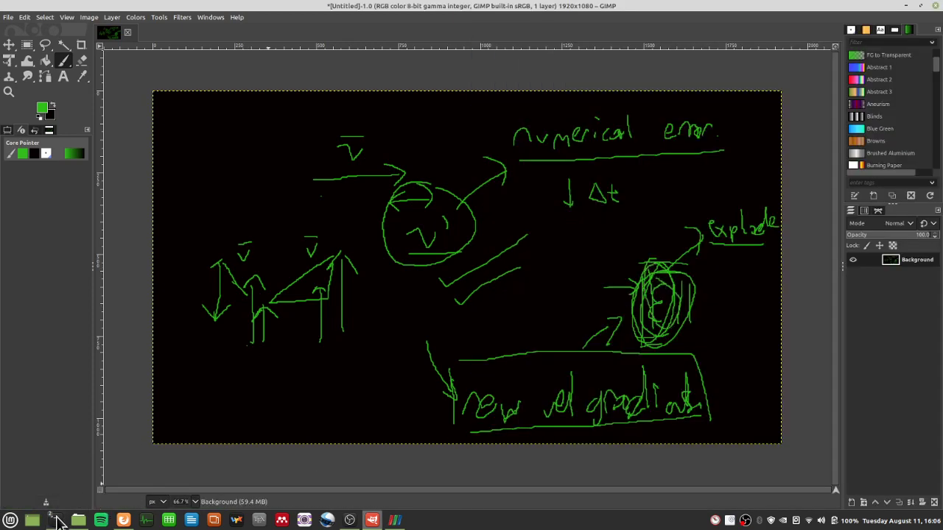
left_click(55, 519)
left_click(140, 491)
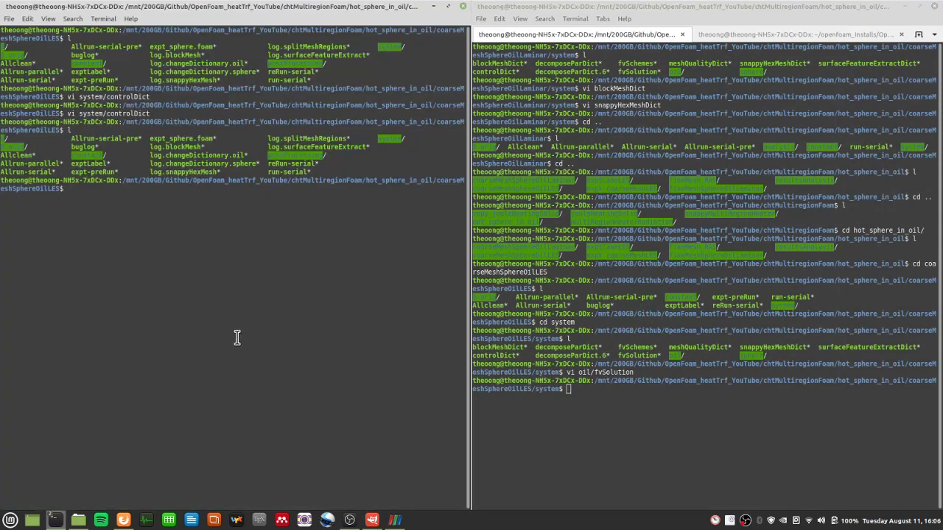
key("Up")
key("Up")
key("BackSpace")
key("BackSpace")
key("BackSpace")
key("BackSpace")
key("BackSpace")
key("BackSpace")
key("BackSpace")
key("BackSpace")
key("BackSpace")
key("BackSpace")
key("BackSpace")
key("BackSpace")
key("BackSpace")
key("BackSpace")
key("BackSpace")
key("BackSpace")
key("BackSpace")
key("BackSpace")
key("BackSpace")
key("BackSpace")
key("BackSpace")
mouse_move(50, 524)
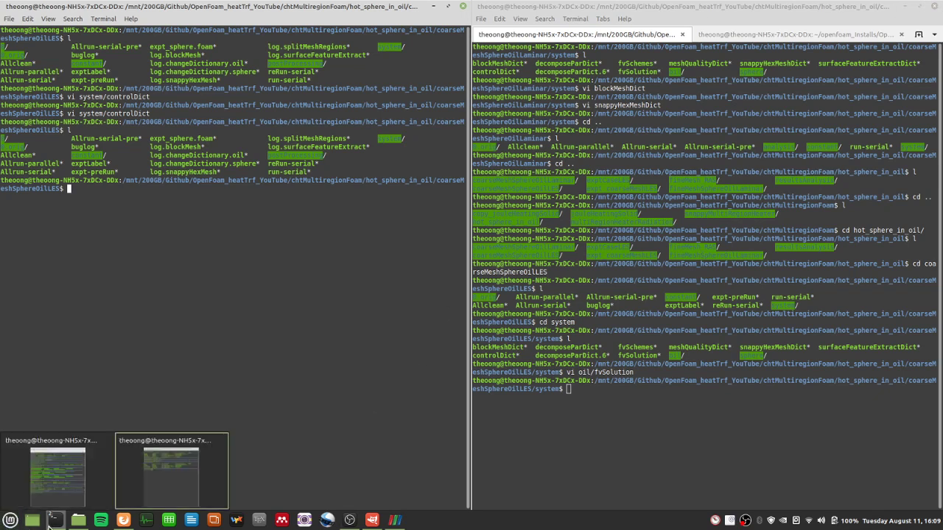
Step: Glance at the ParaView sphere mesh, densely scribble over the circled E, then raise a terminal
left_click(393, 521)
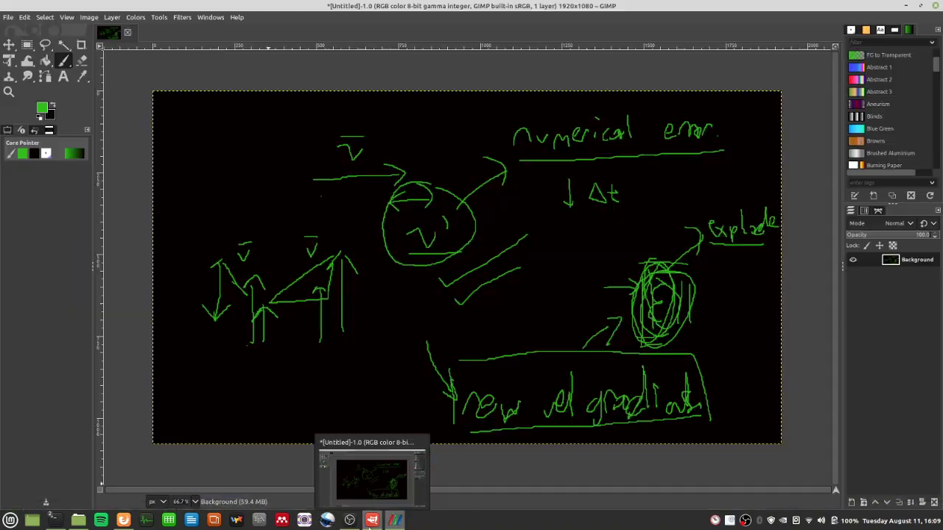
left_click(368, 475)
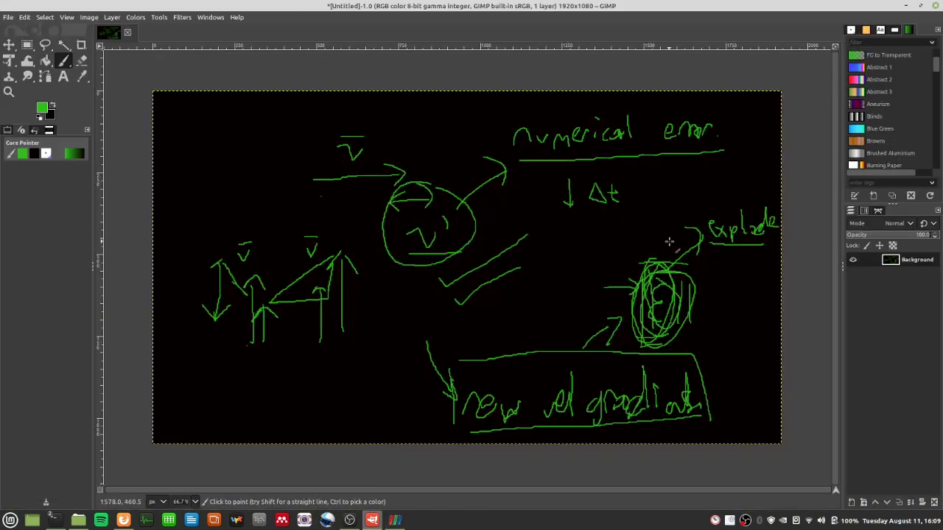
mouse_move(655, 270)
left_mouse_down()
mouse_move(642, 316)
mouse_move(655, 289)
mouse_move(646, 302)
mouse_move(662, 290)
mouse_move(655, 309)
mouse_move(665, 316)
left_mouse_up()
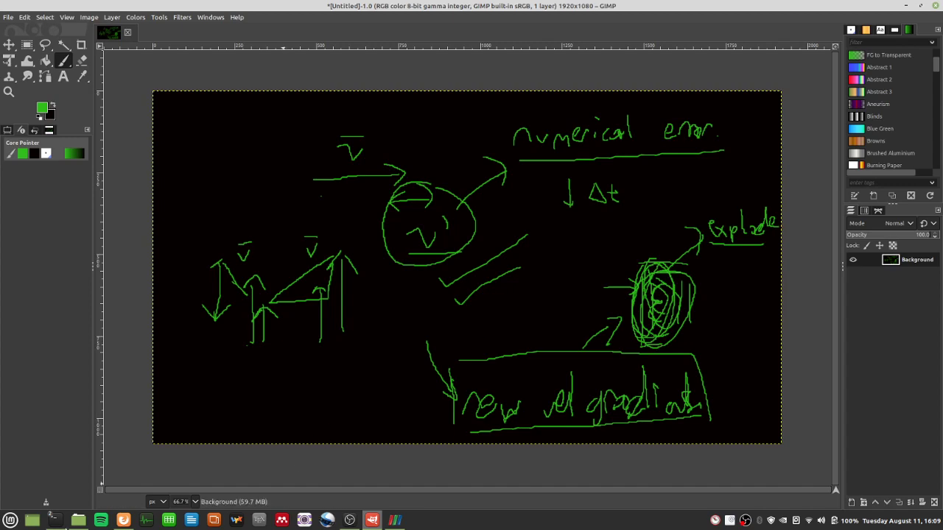
mouse_move(55, 520)
left_click(81, 468)
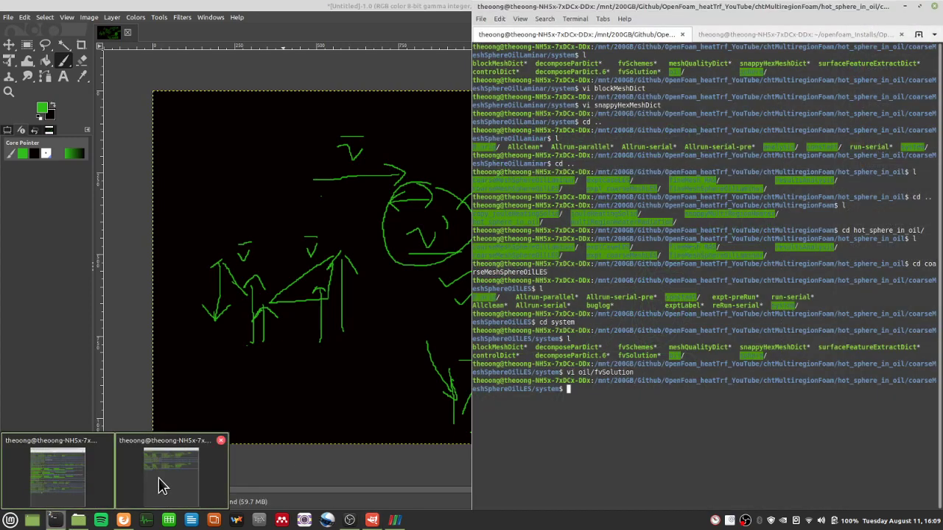
Step: List the LES case files and start the chtMultiRegionFoam solver
left_click(158, 479)
type("l")
key("Return")
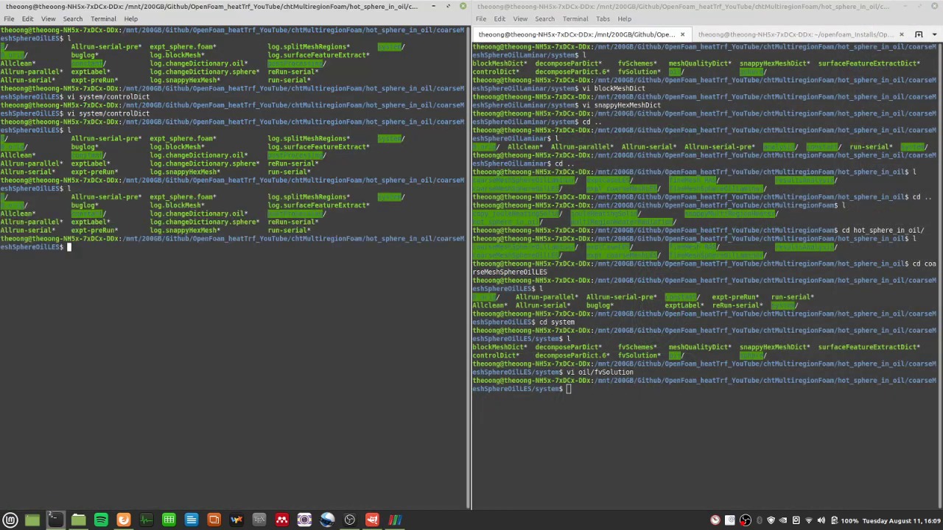
type("chtMultiRegionFoam")
key("Return")
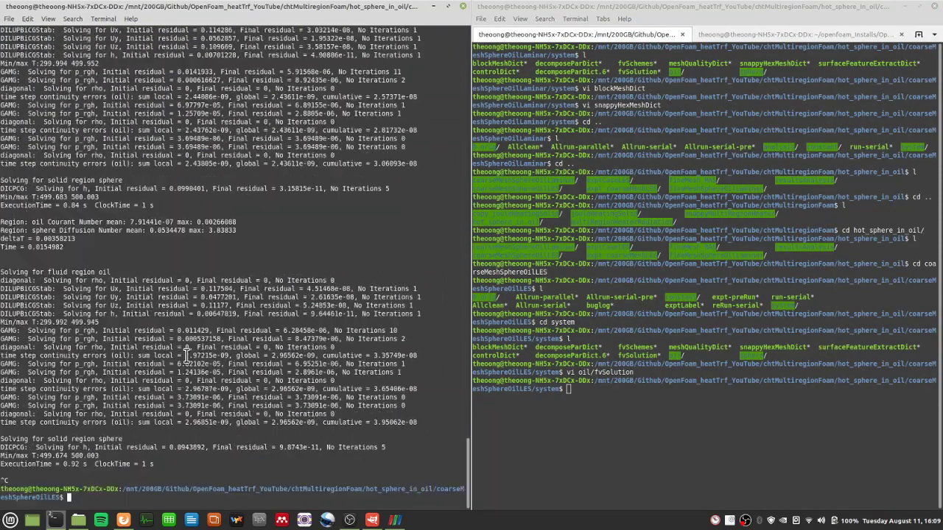
Step: Scroll the solver output to check the rhoFluid, turbulenceFluid and Smagorinsky settings
scroll(215, 330, "up", 15)
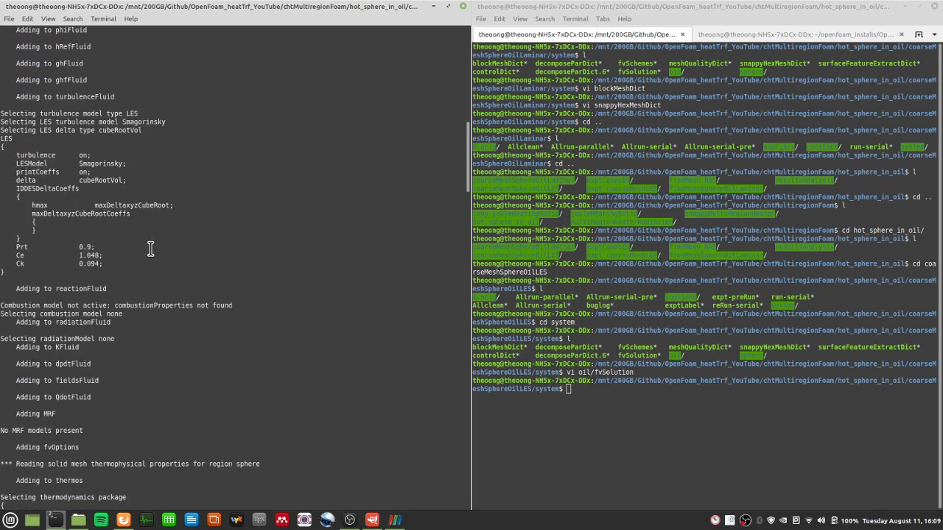
scroll(151, 249, "up", 2)
left_click_drag(156, 193, 152, 162)
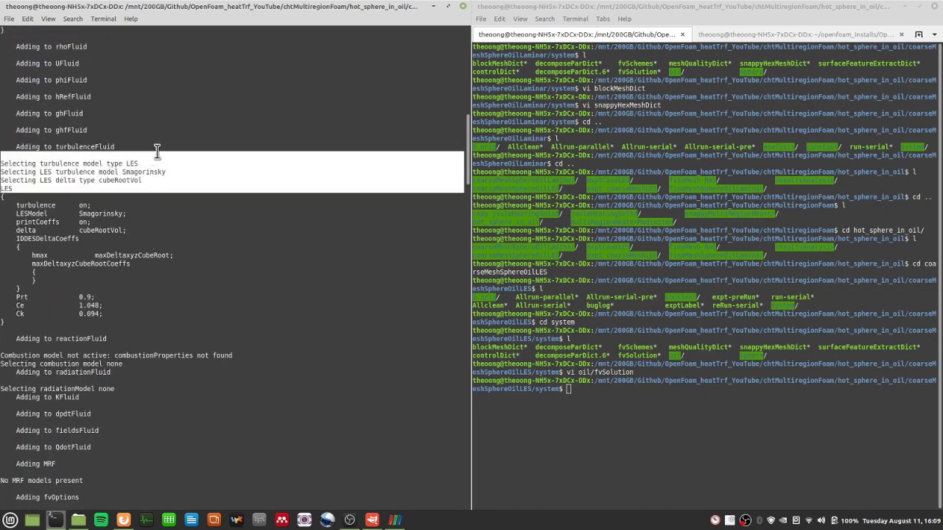
scroll(156, 147, "up", 6)
scroll(147, 198, "up", 4)
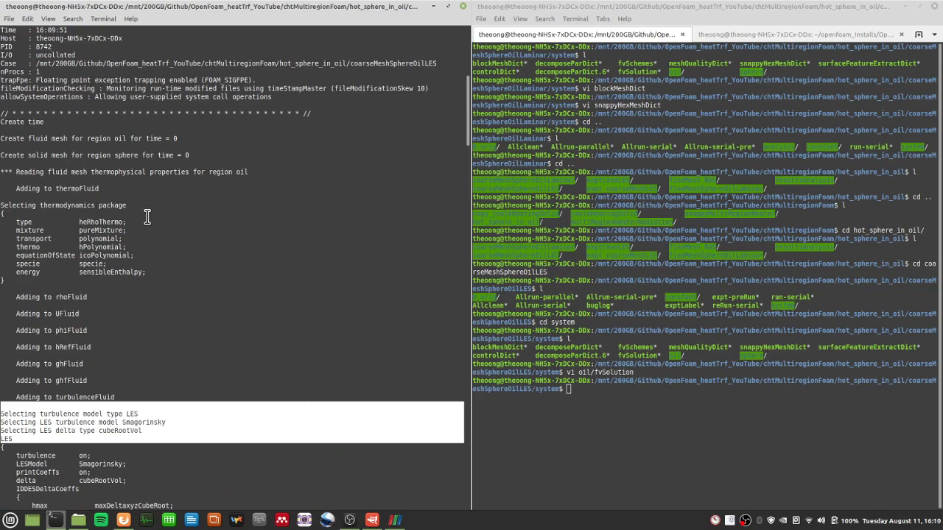
left_click_drag(107, 284, 146, 398)
left_click(148, 401)
scroll(224, 333, "down", 16)
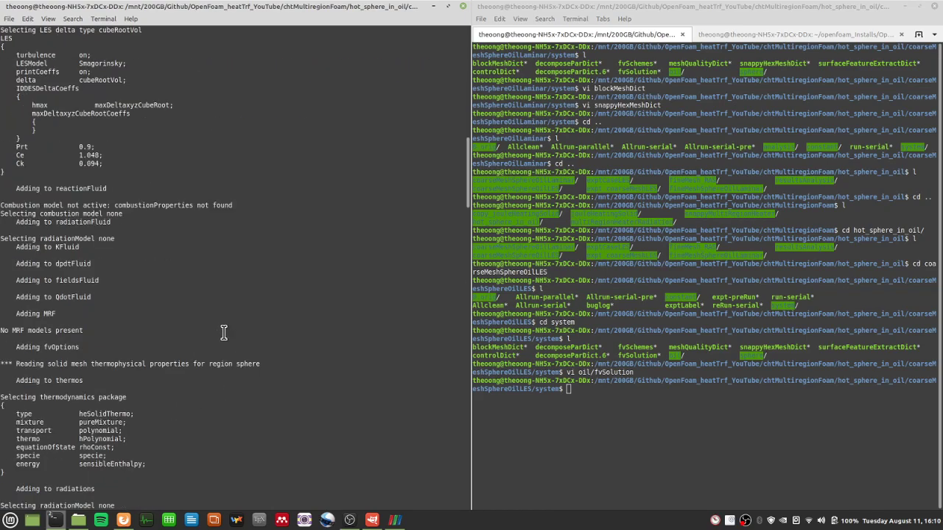
scroll(162, 117, "up", 4)
left_click_drag(157, 122, 135, 146)
left_click(135, 146)
scroll(221, 294, "down", 20)
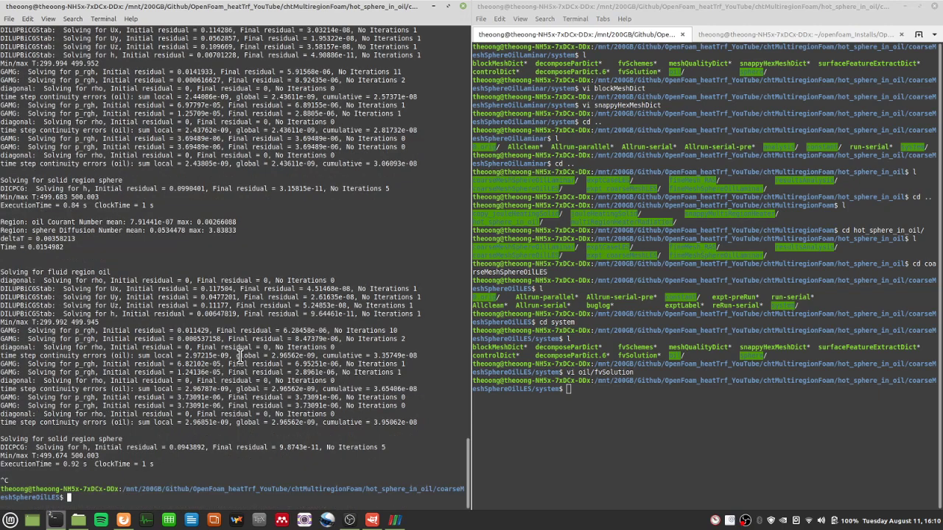
Step: Interrupt the solver with Ctrl+C, list the case files, and begin typing vi constant/oil/tu
key("ctrl+c")
type("l")
key("Return")
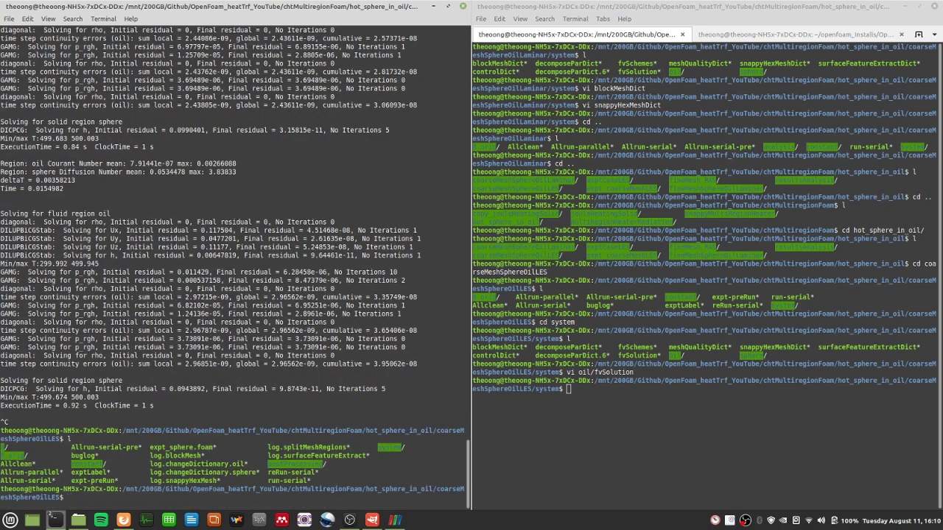
type("vi constant/oil/tu")
Step: Open constant/oil/turbulenceProperties in vi and locate the LESModel kOmegaSSTIDDES line
key("Tab")
key("Return")
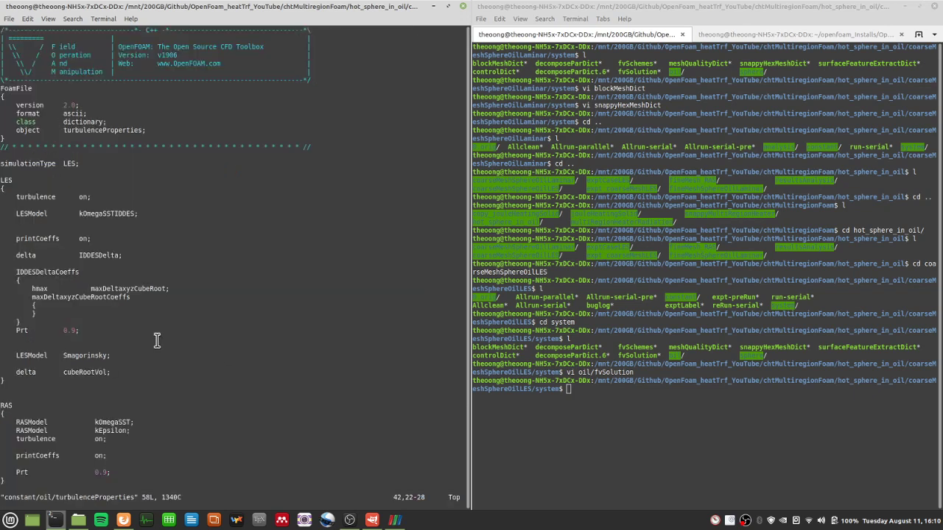
left_click_drag(130, 226, 94, 199)
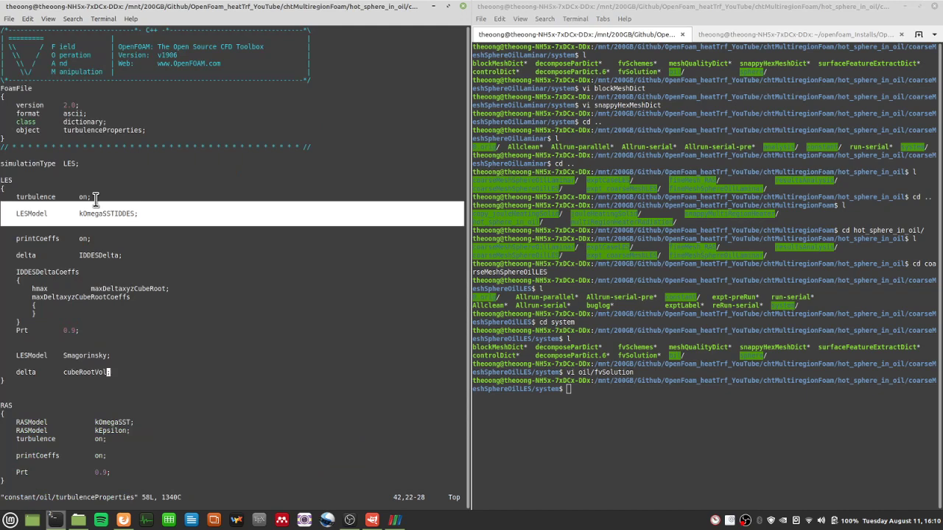
left_click(152, 355)
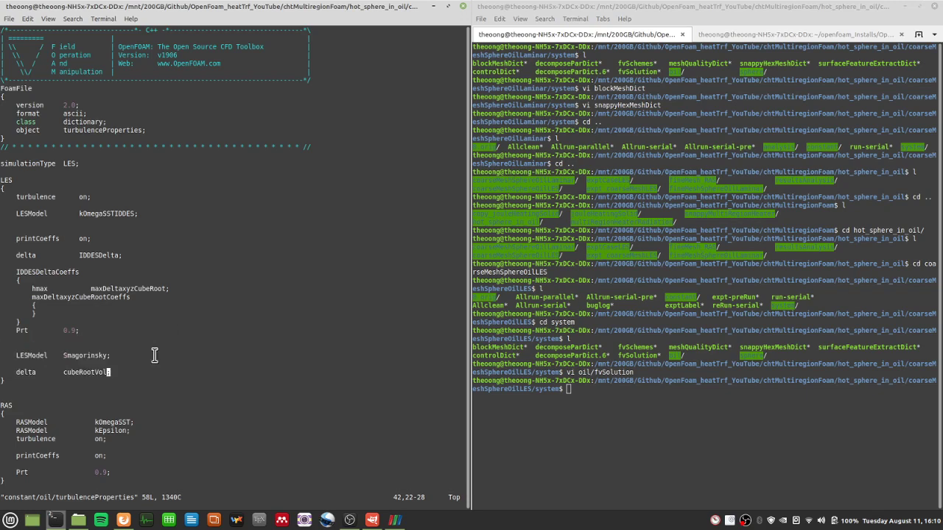
Step: Comment out the Smagorinsky LESModel and cubeRootVol delta lines with // and save with :w
key("k")
key("k")
key("0")
key("l")
key("l")
key("l")
key("l")
type("i")
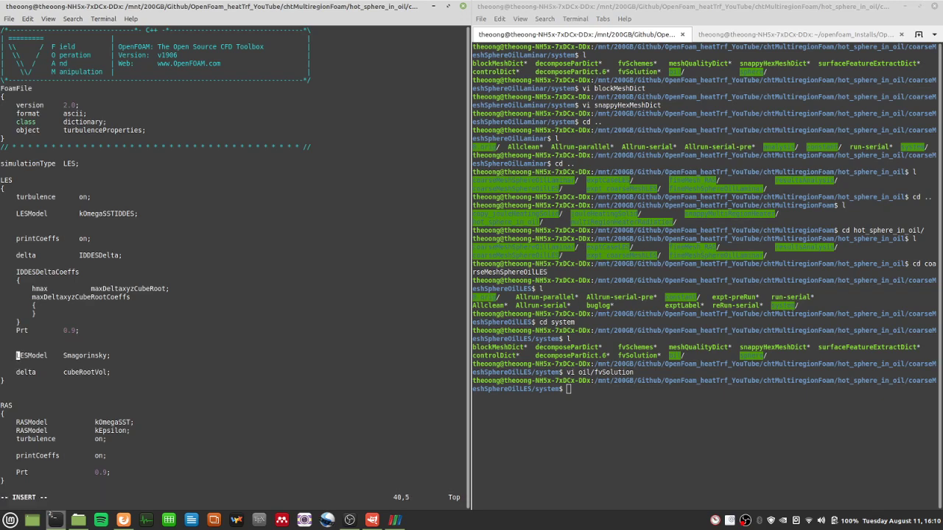
type("//")
key("Down")
key("Down")
key("Down")
key("Up")
type("//")
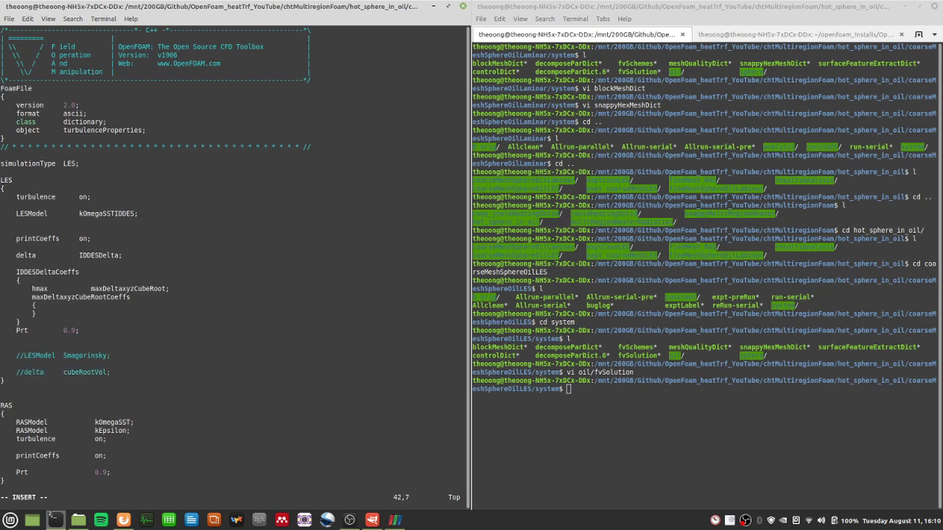
key("Escape")
type(":w")
key("Return")
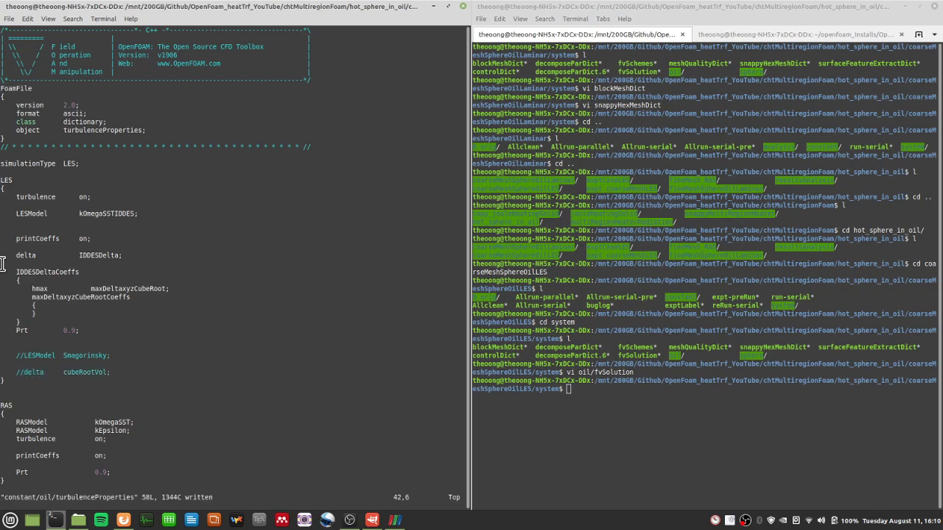
Step: Check the commented lines, quit vi, list the case files, and type chtMultiRegionFoam
left_click_drag(93, 355, 101, 358)
left_click(120, 372)
left_click(102, 343)
triple_click(151, 215)
left_click(168, 231)
type(":")
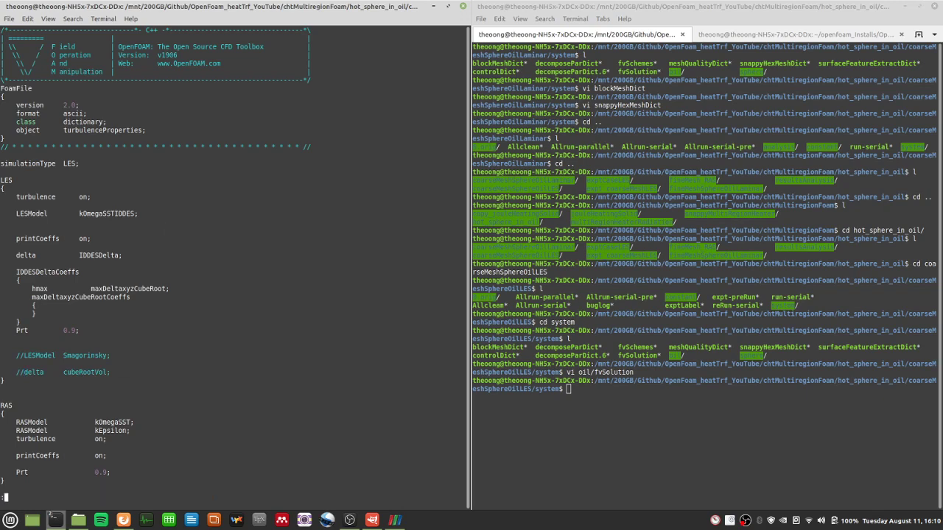
type("q")
key("Return")
type("lLES$")
key("Return")
type("c")
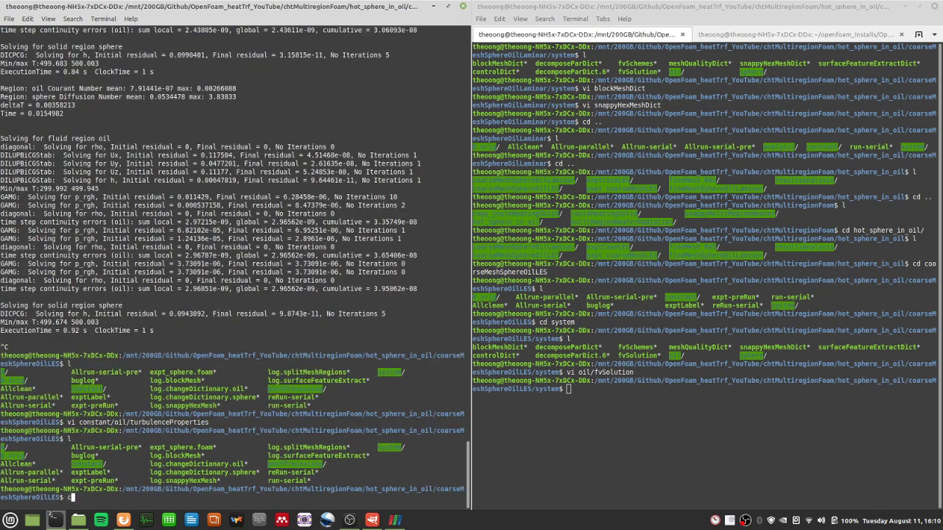
type("htMultiRegionFoam")
Step: Run chtMultiRegionFoam on the kOmegaSSTIDDES LES case briefly, stop it, and review the time-step output
key("Return")
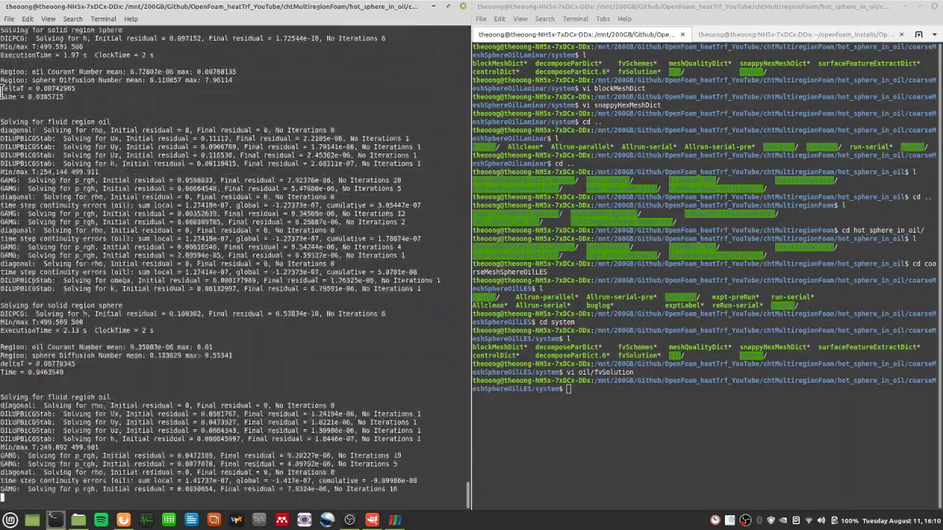
key("ctrl+c")
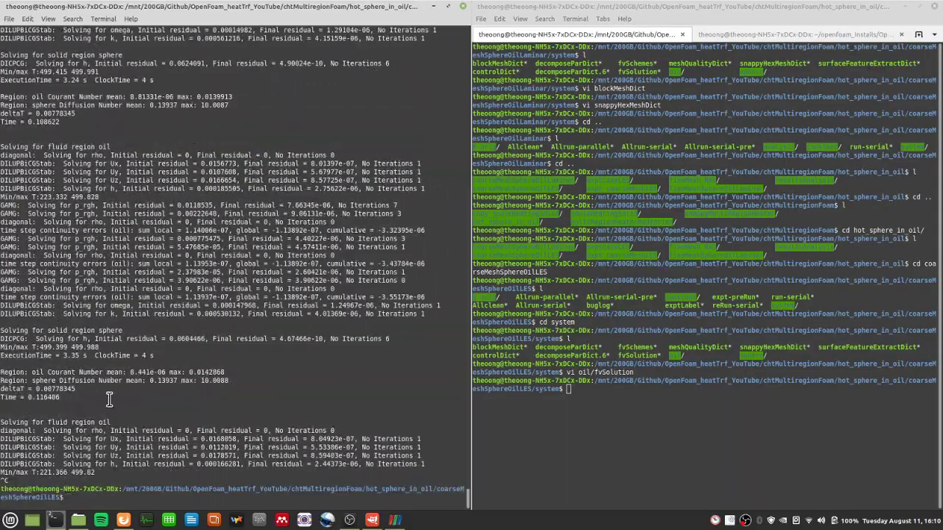
left_click_drag(109, 400, 122, 280)
left_click(122, 280)
left_click_drag(84, 398, 105, 81)
left_click(189, 297)
scroll(199, 268, "up", 12)
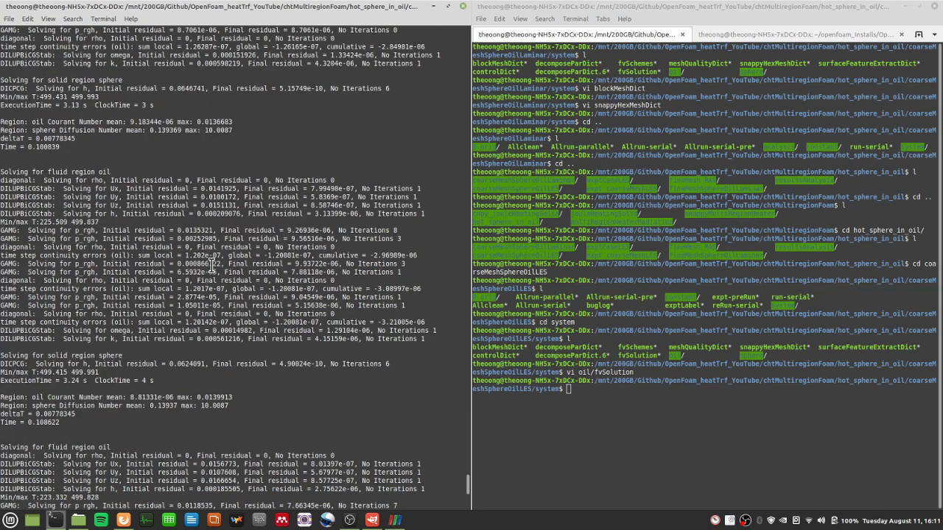
scroll(206, 266, "down", 12)
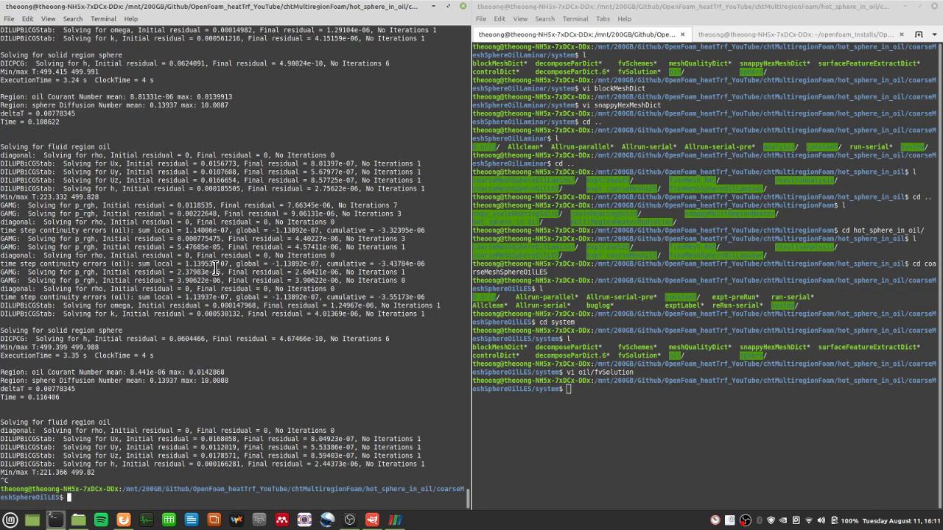
Step: List the case files, clean the case with ./Allclean, and list it again
type("l")
key("Return")
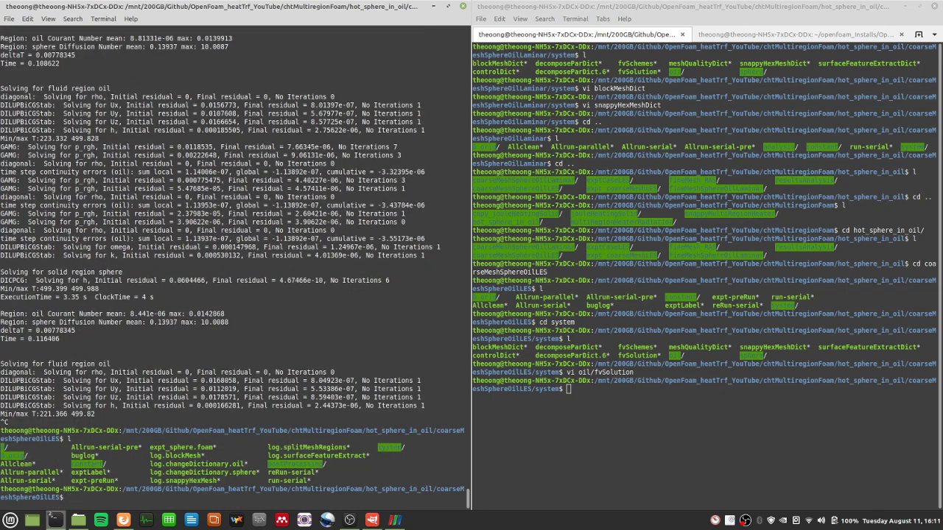
type("./Allclean")
key("Return")
type("l")
key("Return")
type("cd ..")
key("Return")
Step: Rename coarseMeshSphereOilLES to coarseMeshSphereOil_kOmegaSSTIDDES and list the folders
type("l")
key("Return")
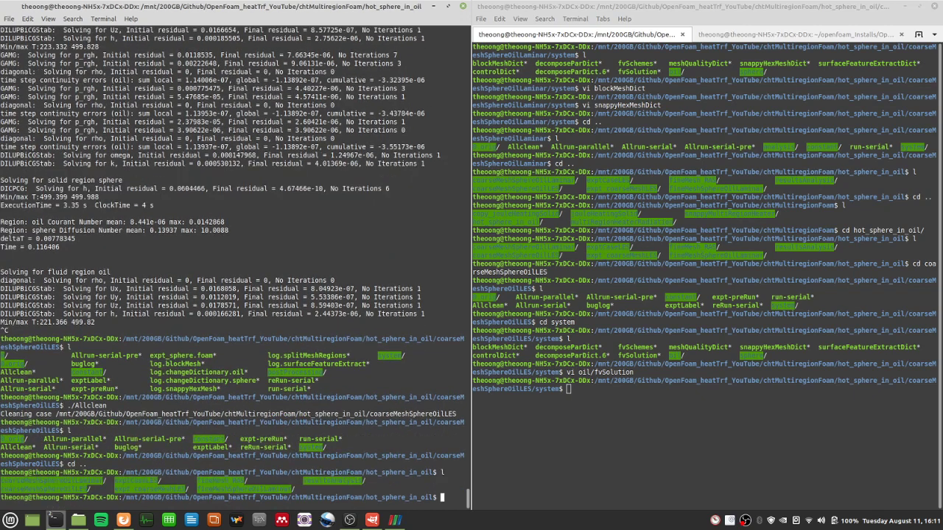
type("mv coa")
key("Tab")
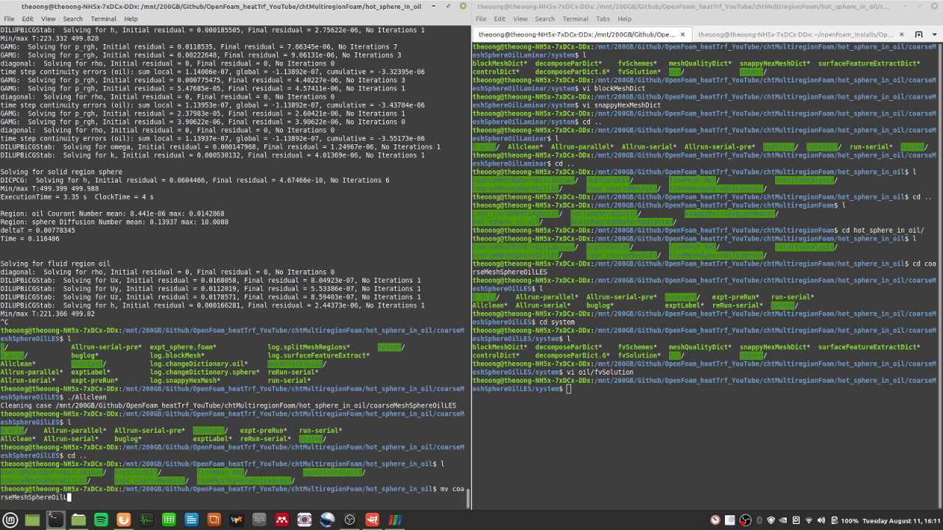
type("ES coarseMeshSphereOil_k")
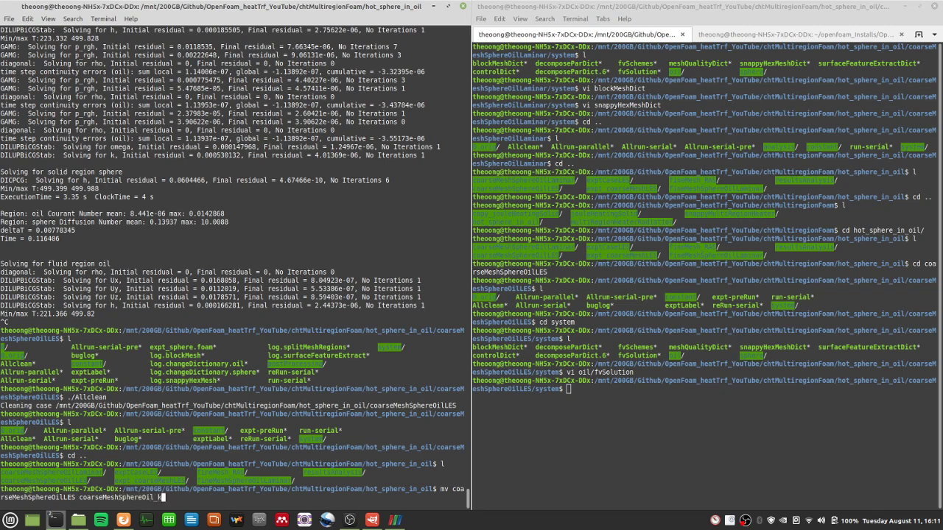
type("OmegaSSTIDDES")
key("Return")
type("l")
key("Return")
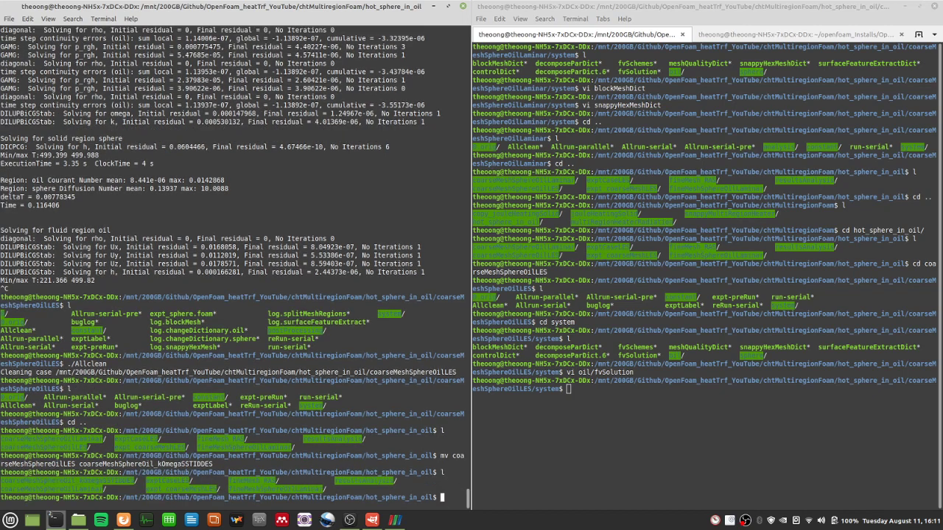
Step: Clear the terminal screen and relist the hot_sphere_in_oil folder
type("clear")
key("Return")
type("l")
key("Return")
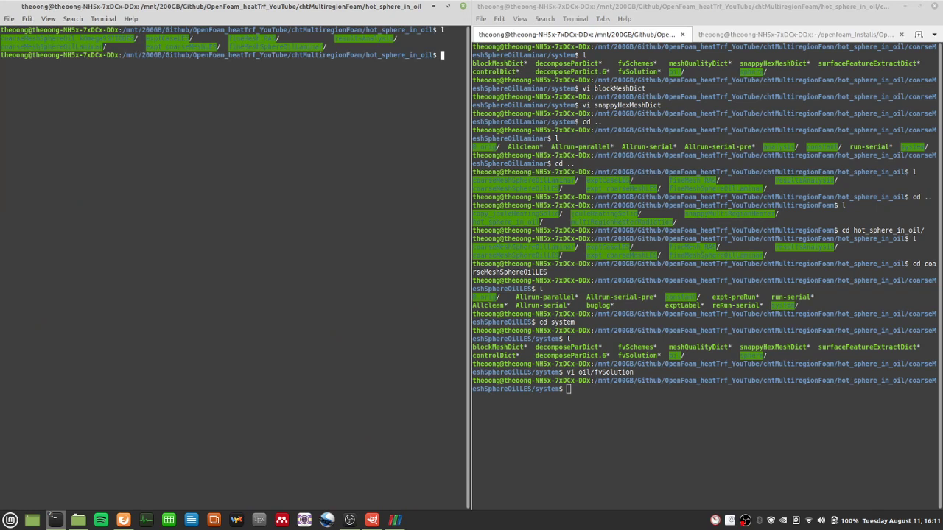
Step: Rename exptCaseLES to exptCase_smagorinsky and list the directory
type("mv case")
key("BackSpace")
key("BackSpace")
key("BackSpace")
key("BackSpace")
type("exptC")
key("Tab")
type("exptCase")
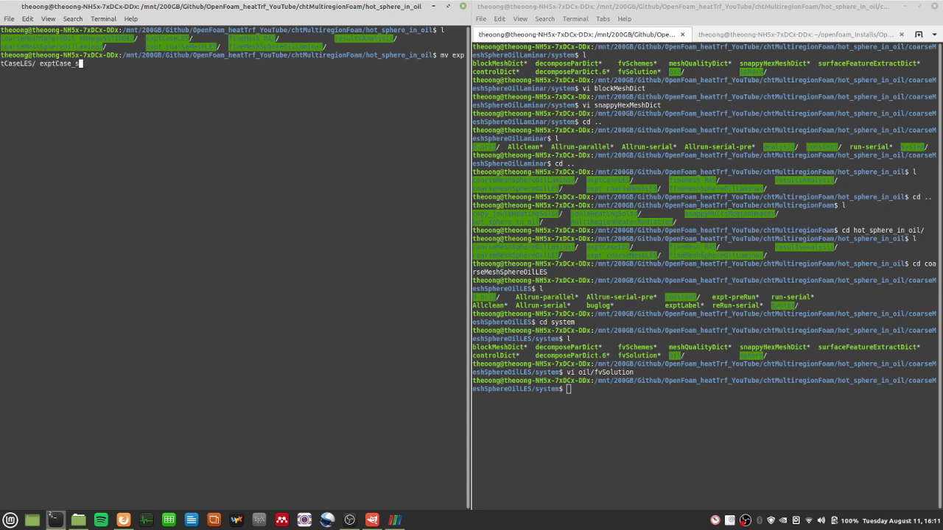
type("_smagorinsky")
key("Return")
type("l")
key("Return")
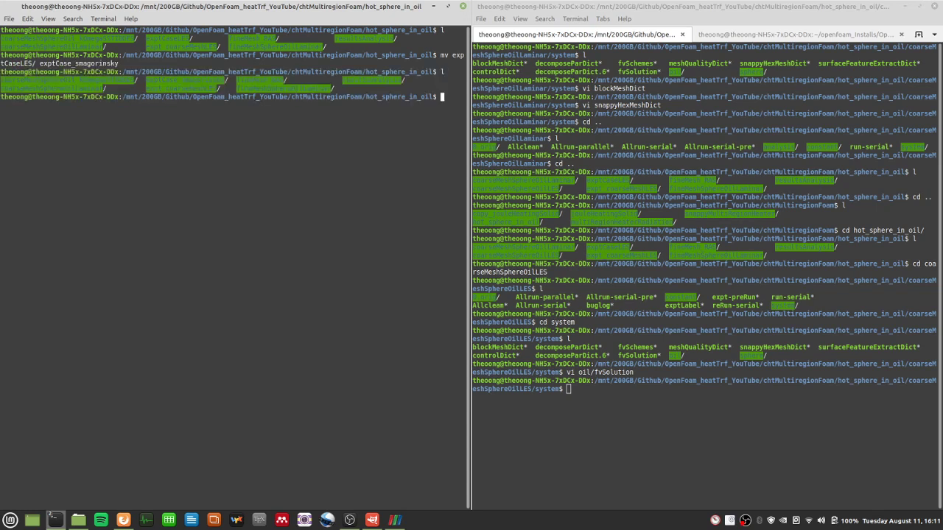
type("cd exptC")
Step: Enter exptCase_smagorinsky, confirm constant/oil/turbulenceProperties uses Smagorinsky with cubeRootVol delta, and quit vi
key("Tab")
key("Return")
type("l")
key("Return")
type("vi co")
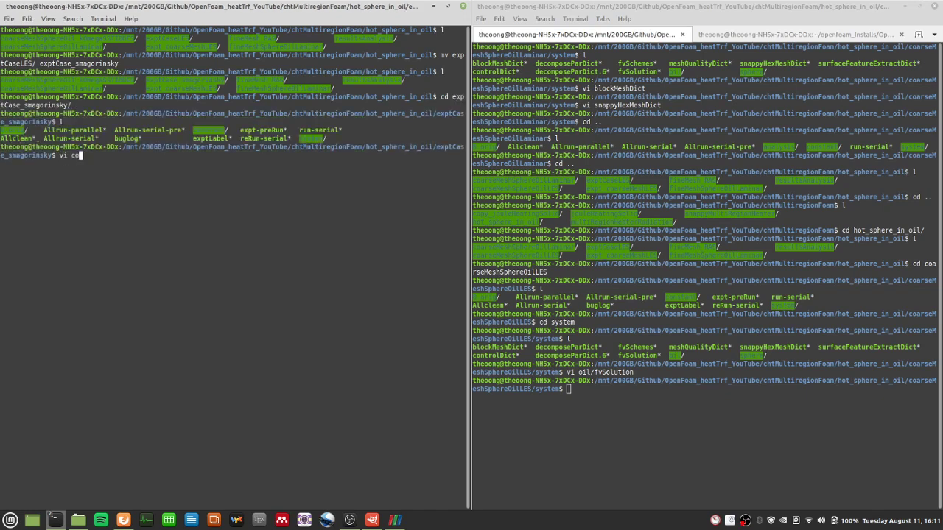
type("nstant/o")
key("Tab")
type("t")
key("Tab")
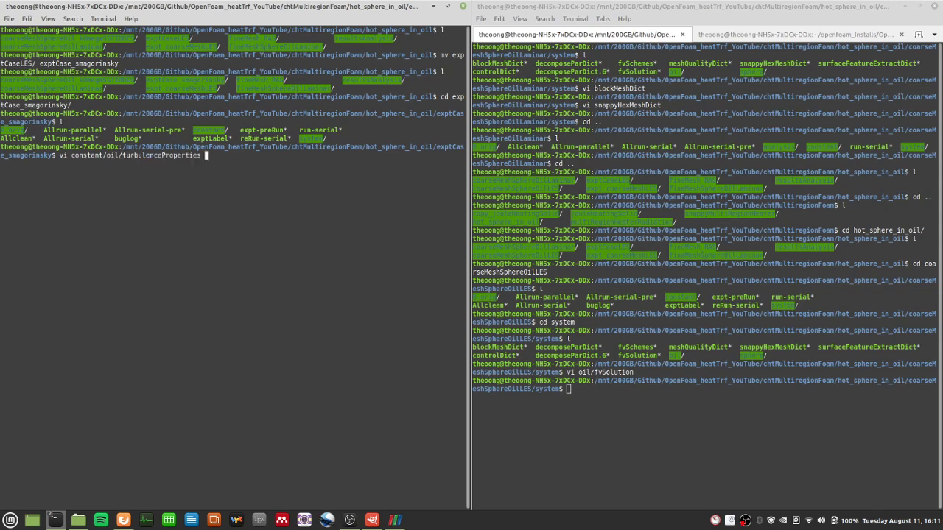
key("Return")
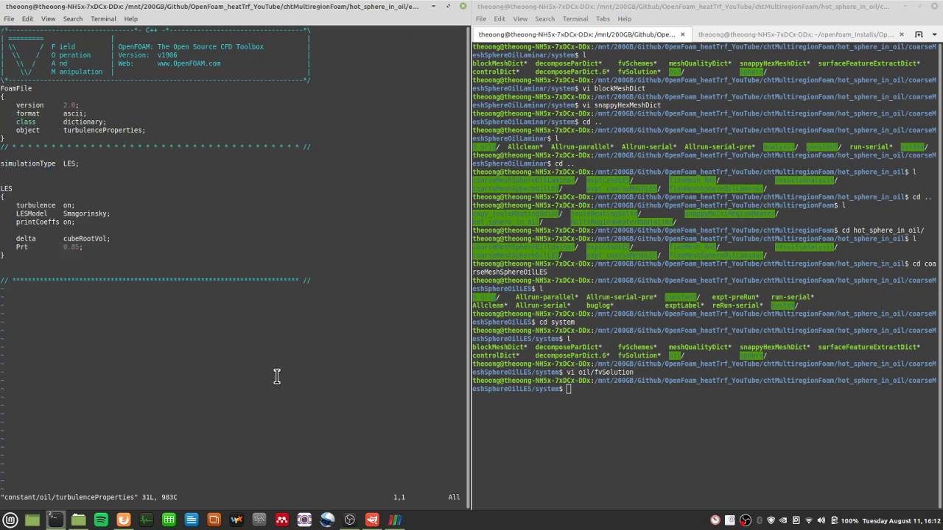
type(":q")
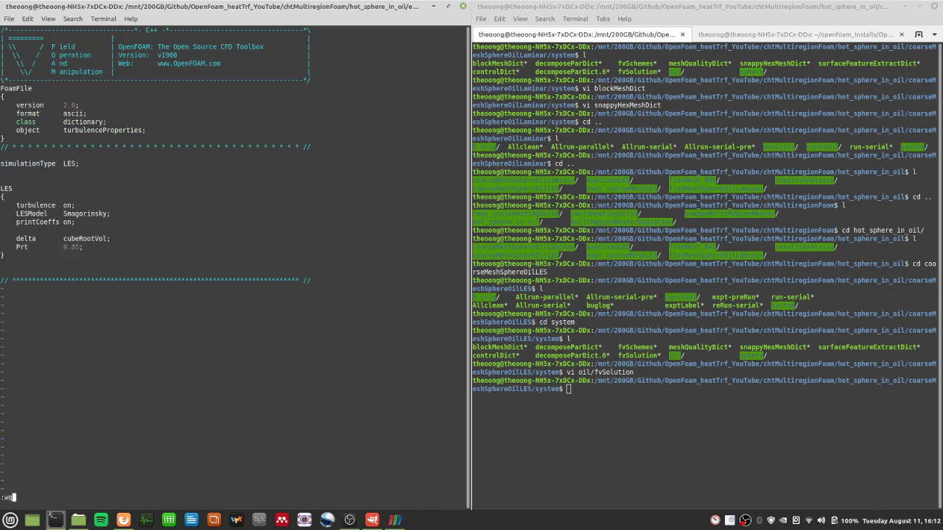
key("Return")
Step: Run ./Allrun-serial-pre to mesh and split regions for the Smagorinsky case
type("l")
key("Return")
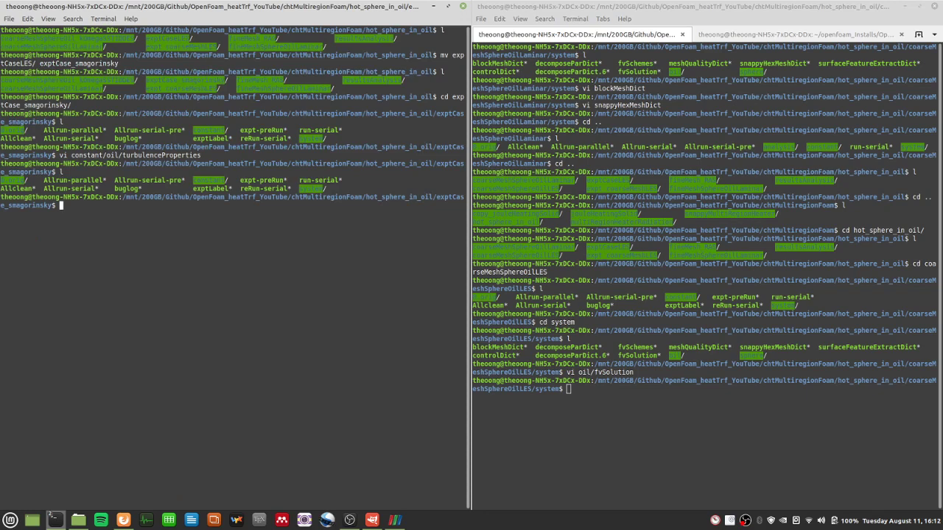
type("./Allr")
key("BackSpace")
key("BackSpace")
type("lrun-serial-pre")
key("Return")
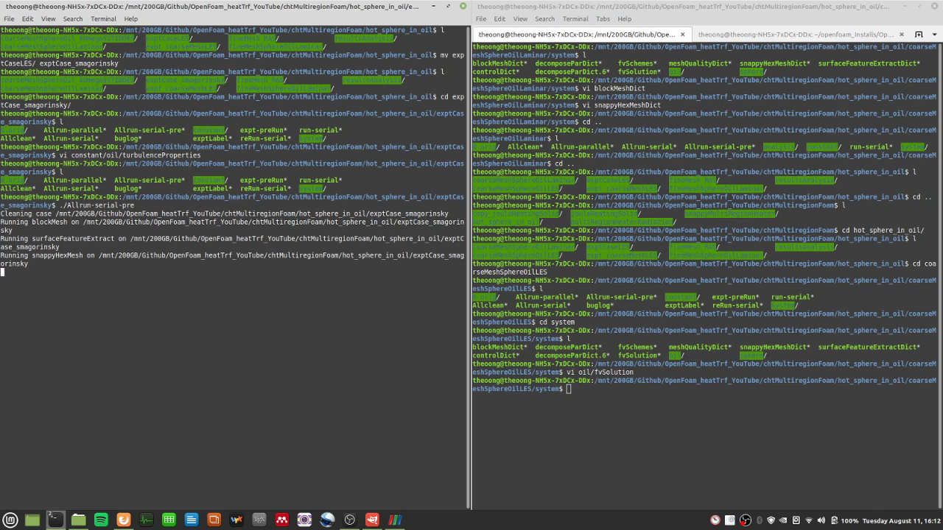
Step: In the second terminal, go up to hot_sphere_in_oil and show each case folder's size with du -sh *
left_click(691, 404)
type("l")
key("ctrl+l")
key("Return")
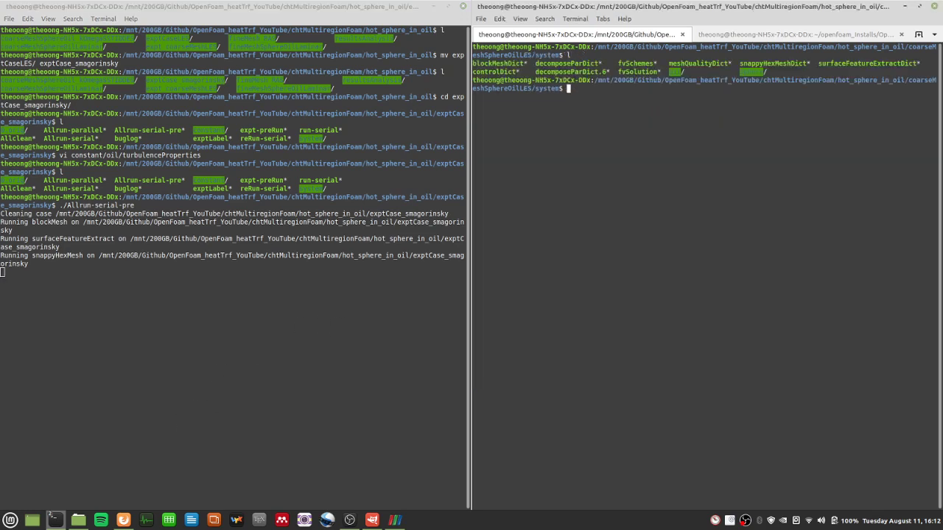
type("cd ../..")
key("Return")
type("l")
key("Return")
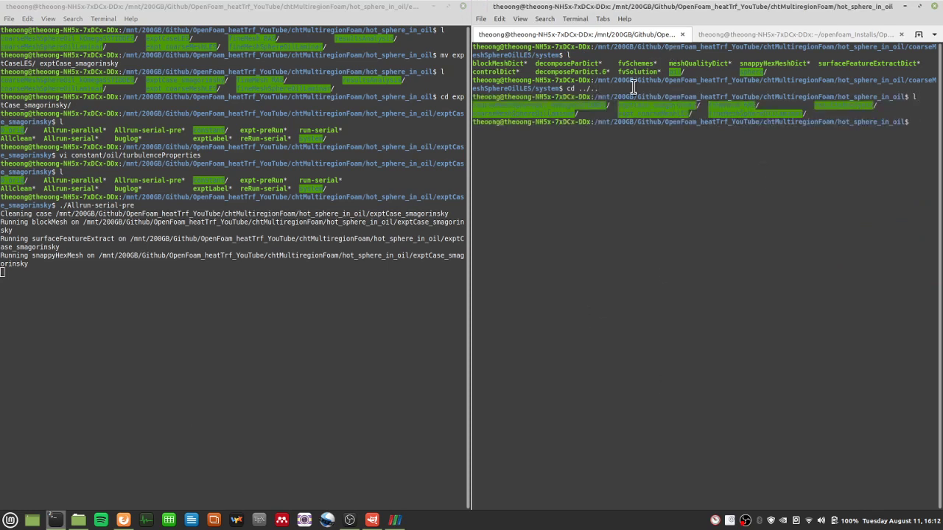
left_click_drag(624, 106, 666, 105)
type("du -sh ")
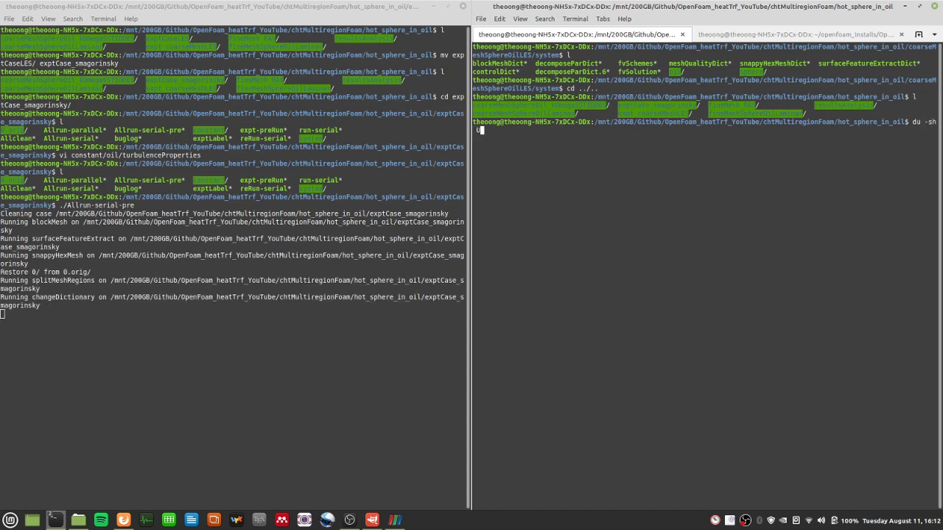
type("*")
key("Return")
left_click(207, 256)
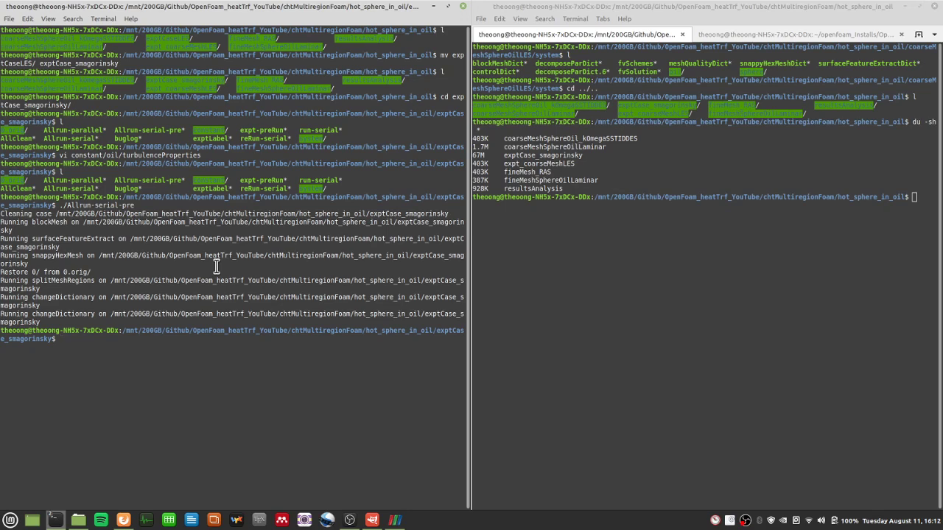
type("vi system/snappyHexMeshDict")
Step: Review the refinementCylinder, refinementRegions and refinementSurfaces blocks in snappyHexMeshDict, quit, and list the case
key("Return")
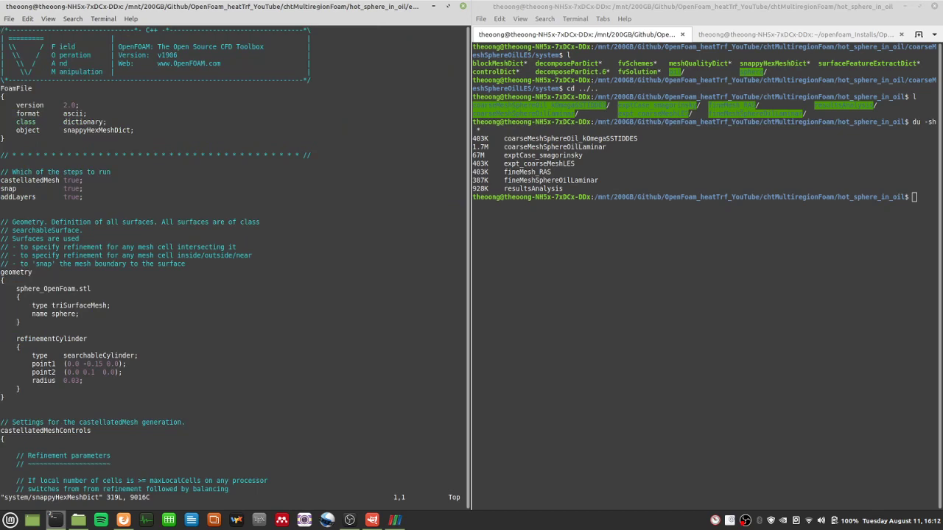
left_click_drag(88, 383, 110, 366)
scroll(127, 339, "down", 20)
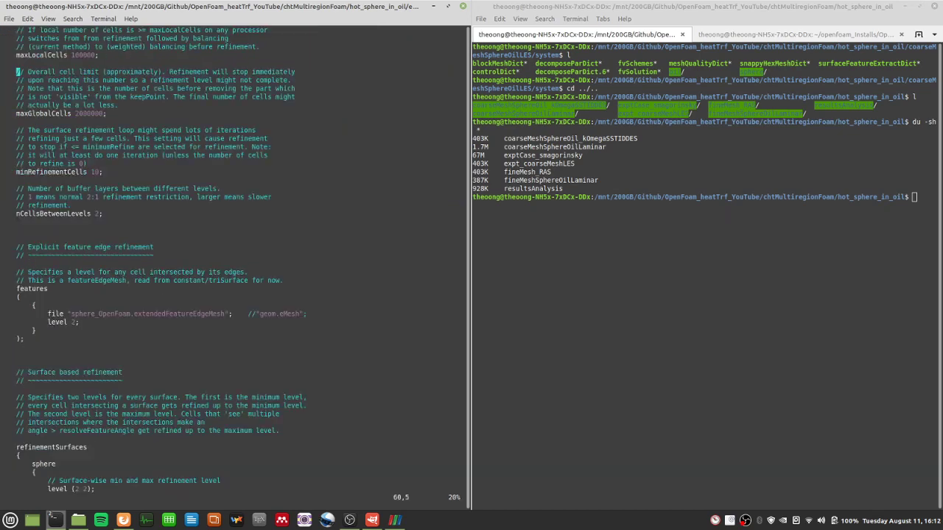
left_click_drag(84, 281, 114, 149)
left_click(124, 306)
scroll(123, 306, "up", 6)
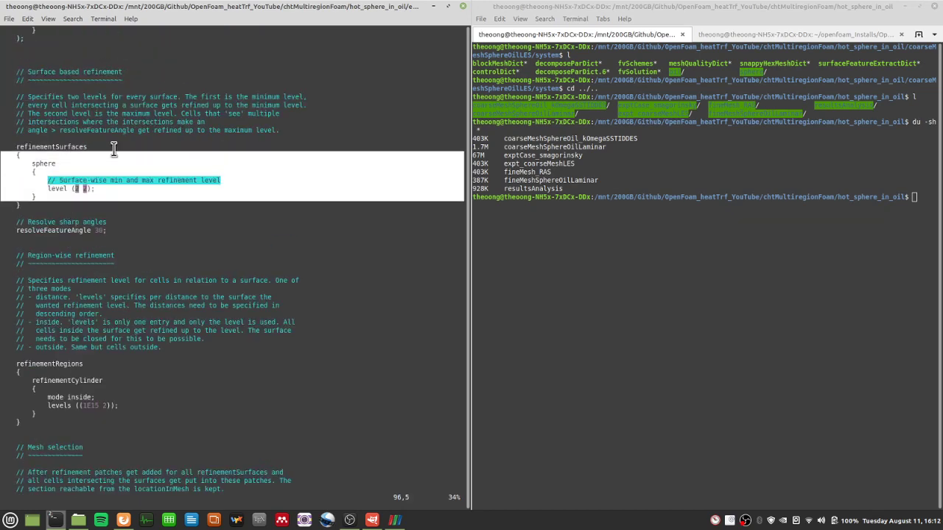
left_click(105, 219)
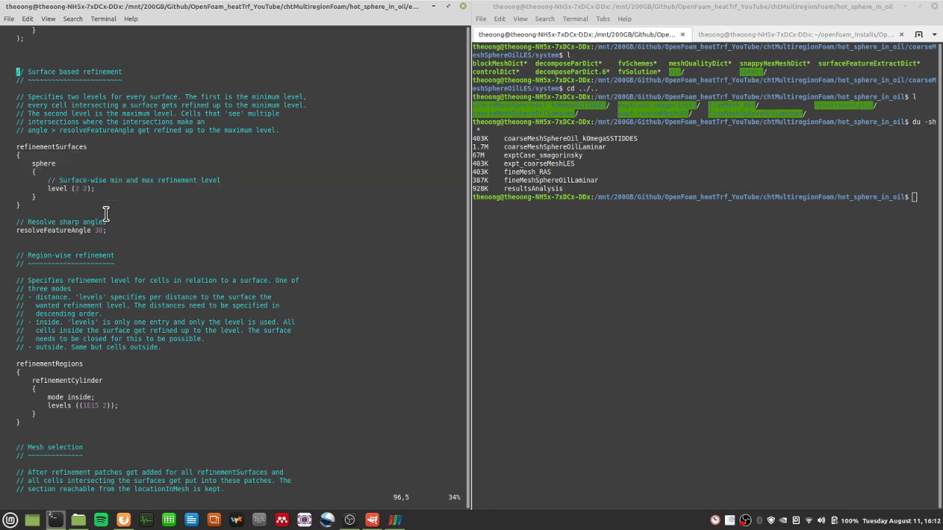
left_click_drag(89, 195, 140, 147)
left_click(142, 170)
type(":q")
key("Return")
type("l")
key("Return")
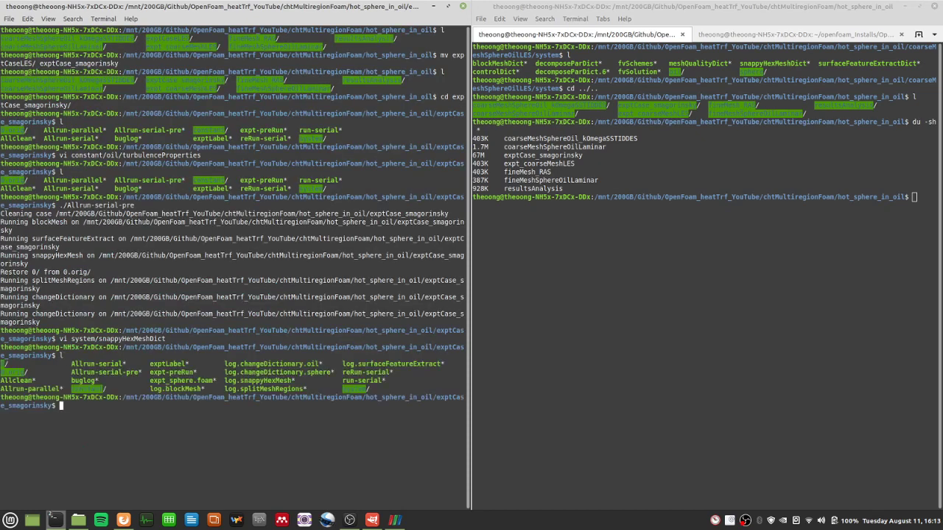
Step: Start chtMultiRegionFoam on exptCase_smagorinsky, stop it at Time = 0.02, and return to hot_sphere_in_oil
type("chtMultiRegionFoam")
key("Return")
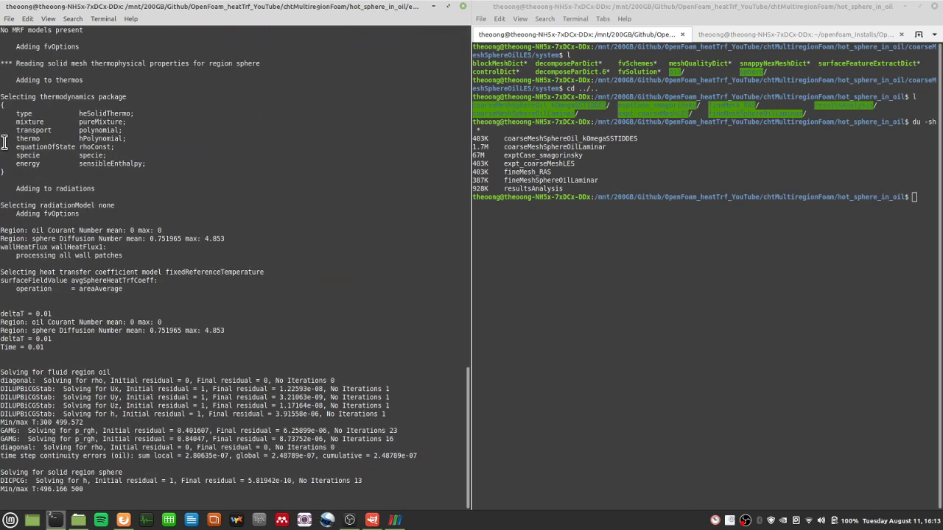
key("ctrl+c")
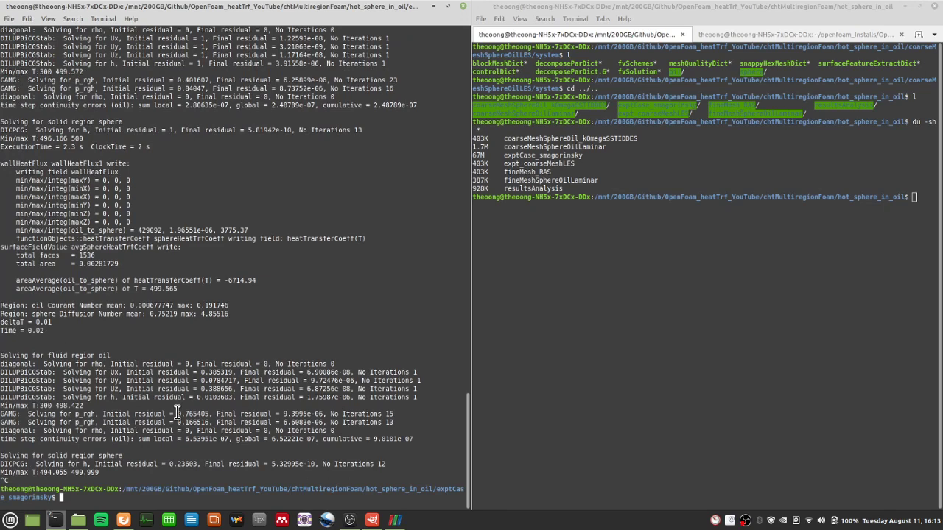
type("cd ..")
key("Return")
Step: Clear the screen and rename exptCase_smagorinsky to case_smagorinsky
type("l")
key("Return")
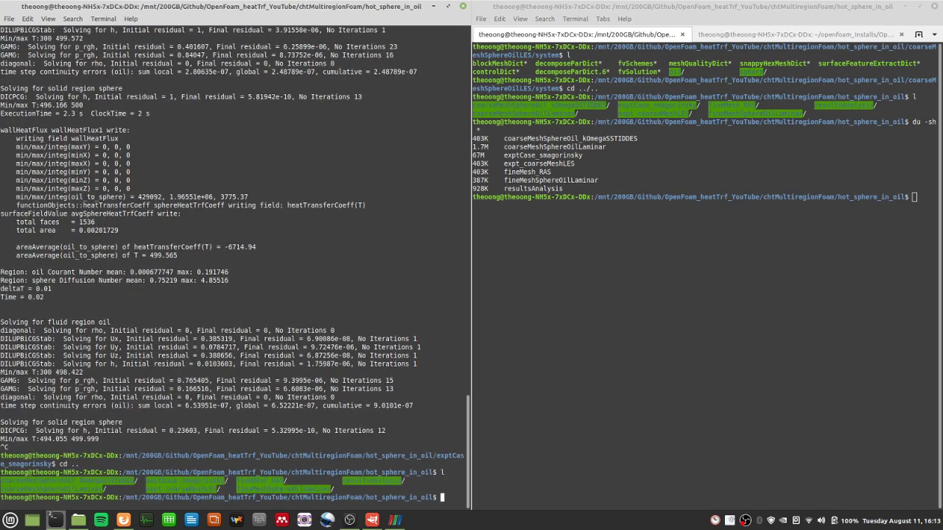
type("clear")
key("Return")
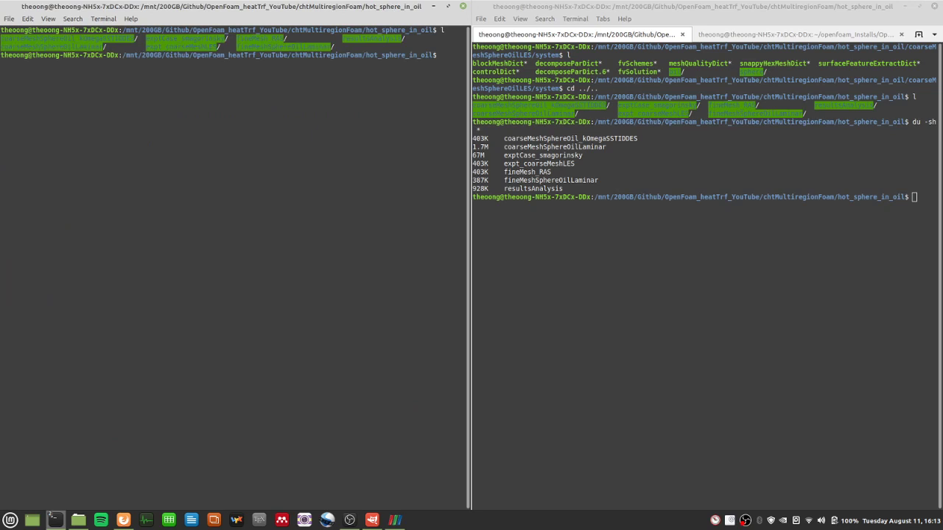
type("mv exptCase_")
key("Tab")
type("case")
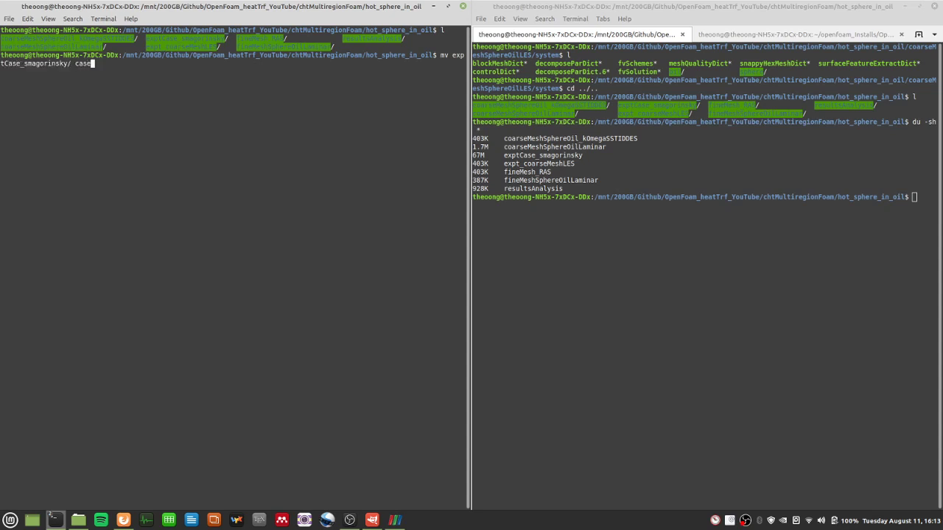
type("_smagorinsky")
key("Return")
type("l")
key("Return")
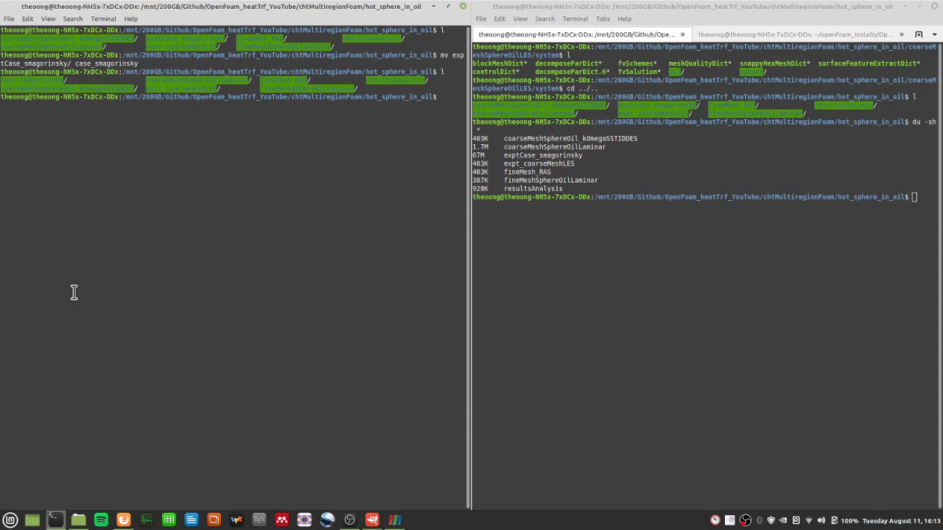
Step: Delete the fineMesh_RAS and expt_coarseMeshLES folders with rm -rf and list what remains
left_click_drag(146, 88, 220, 89)
left_click(266, 216)
left_click_drag(261, 80, 317, 79)
left_click(281, 169)
type("mv")
key("BackSpace")
key("BackSpace")
type("rm -rf fi")
key("Tab")
type("_RAS")
key("Tab")
type("expt_c")
key("Tab")
key("Return")
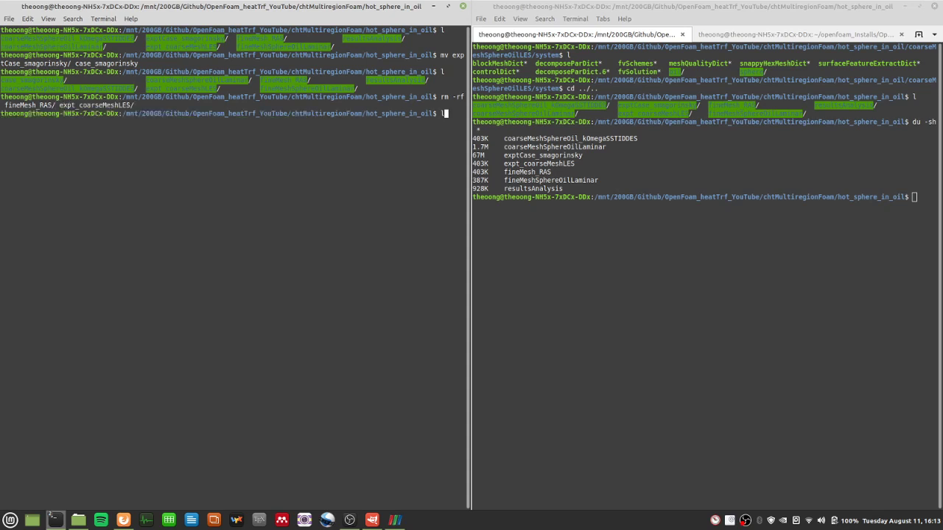
type("l")
key("Return")
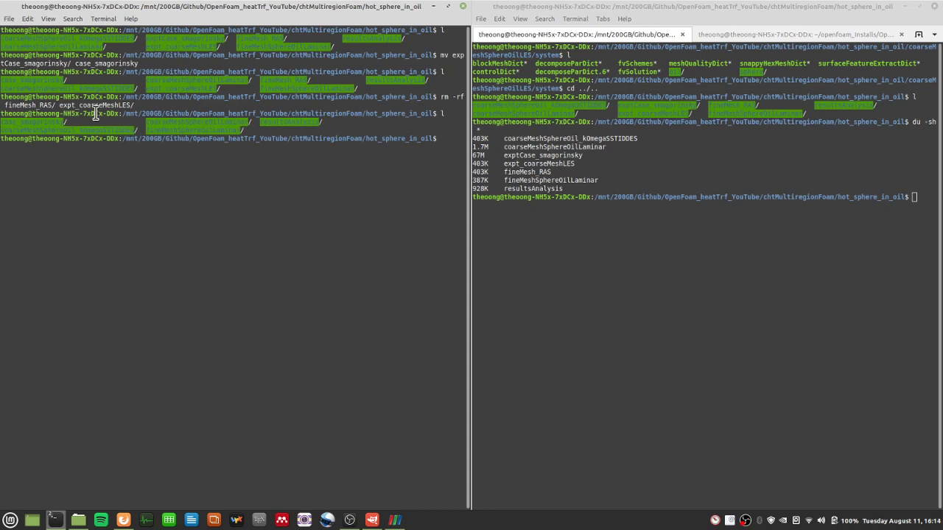
Step: Copy coarseMeshSphereOil_kOmegaSSTIDDES to a new coarseMeshSphereOil_kOmegaSST case with cp -ar
left_click_drag(135, 130, 74, 127)
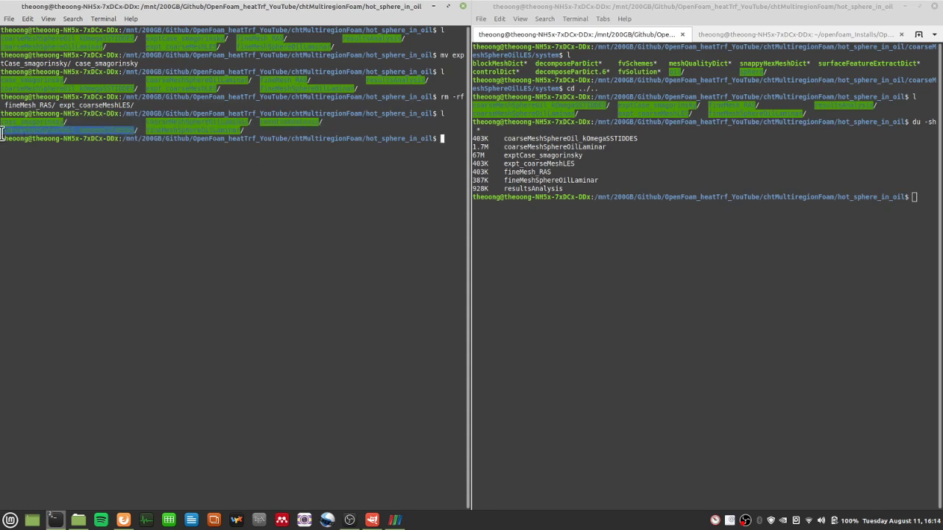
left_click(130, 261)
type("cp -ar coa")
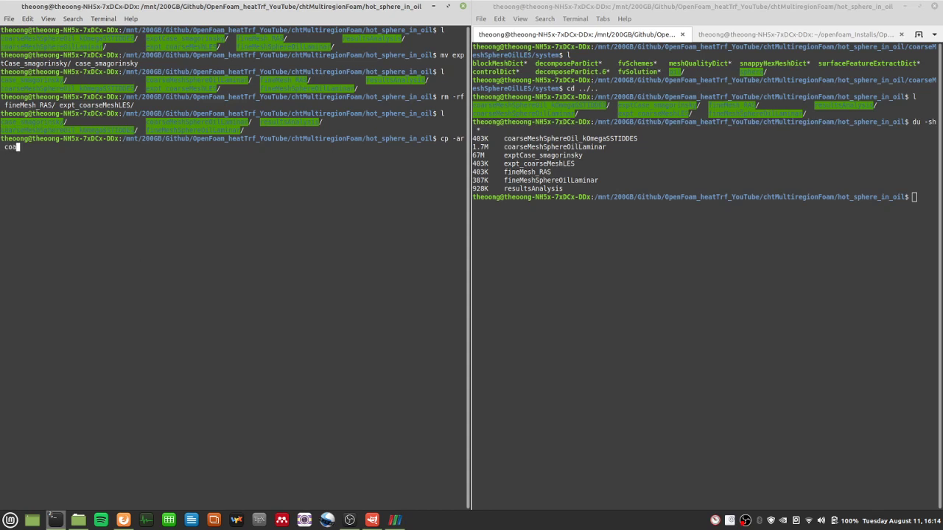
key("Tab")
type("_k")
key("Tab")
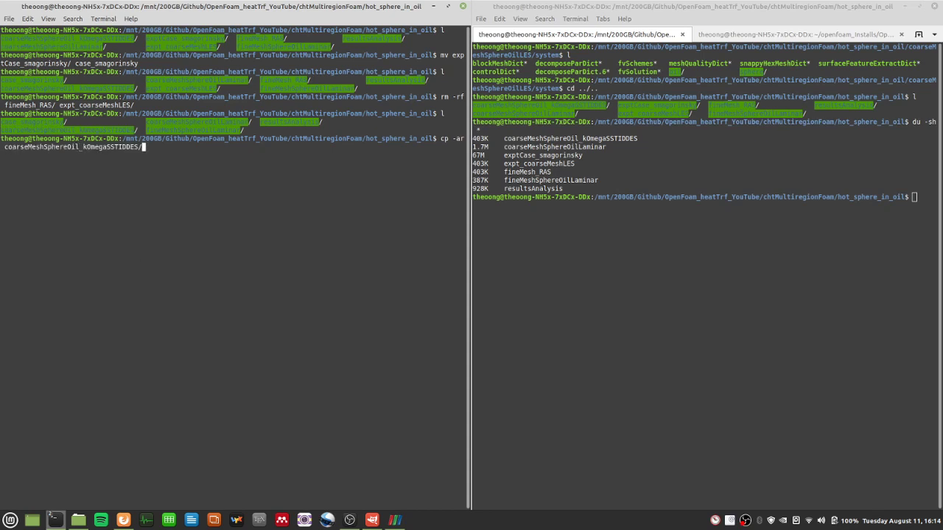
type("coarseMeshSphereOil_kOmegaS")
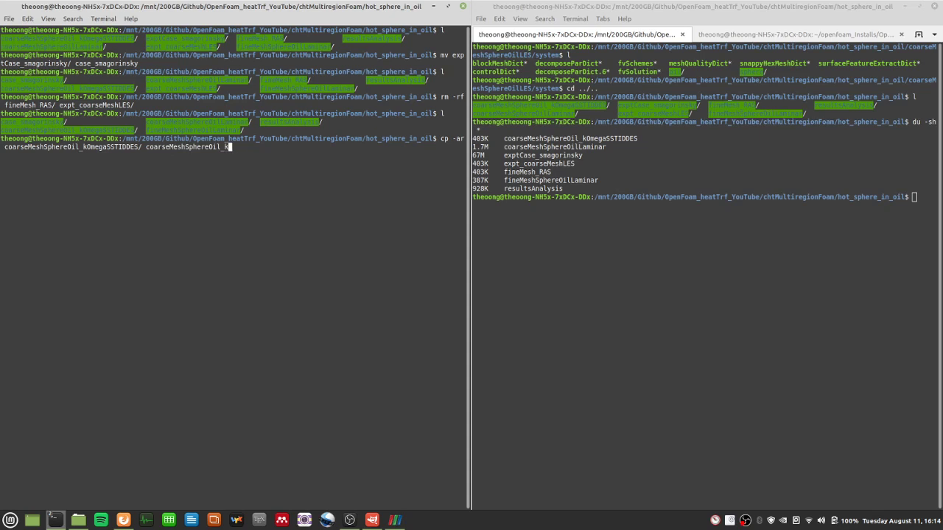
type("ST")
key("Return")
type("l")
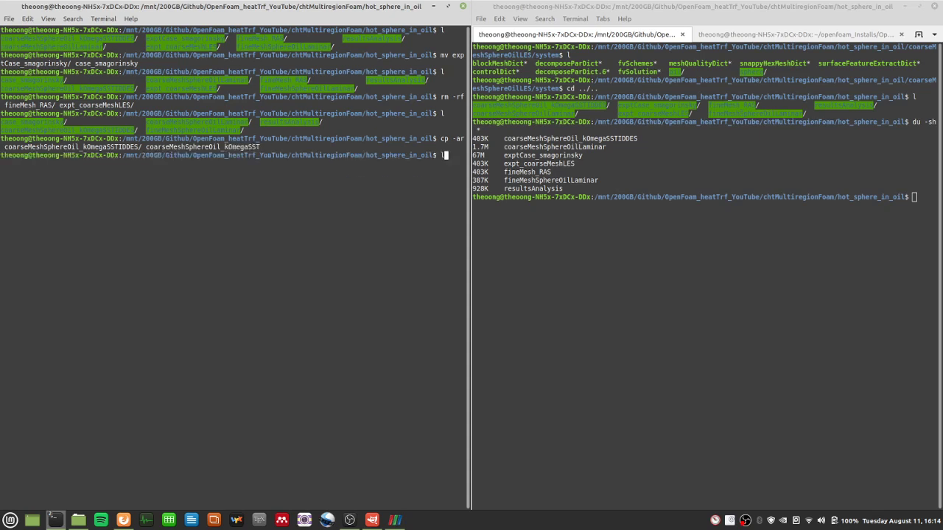
key("Return")
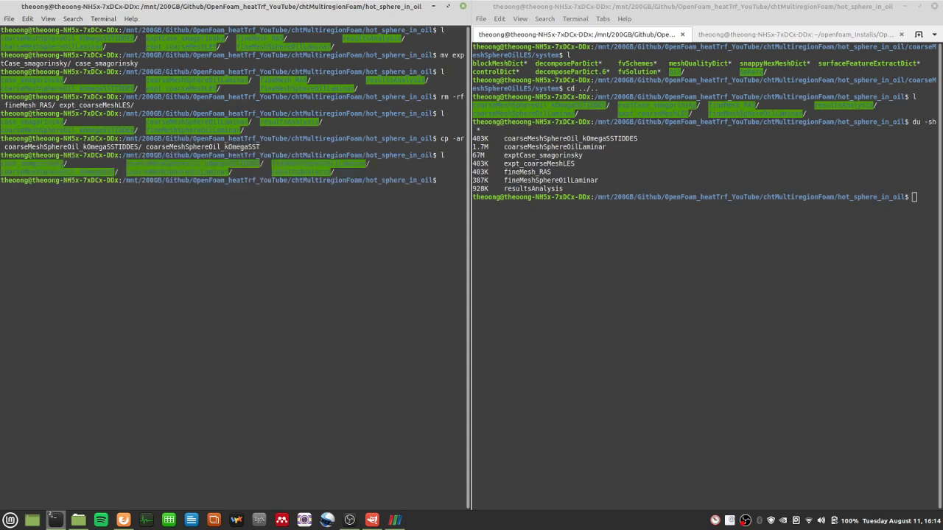
Step: Enter coarseMeshSphereOil_kOmegaSST, list it, and open constant/oil/turbulenceProperties in vi
type("cd coa")
key("Tab")
type("_k")
key("Tab")
key("Return")
type("l")
key("Return")
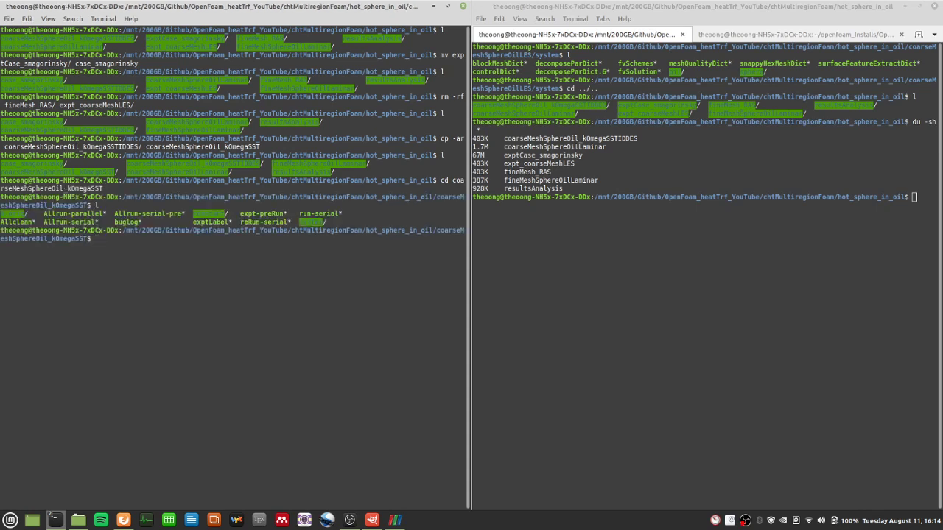
type("vi con")
key("Tab")
type("o")
key("Tab")
Step: Open turbulenceProperties in vi and comment out the kEpsilon RASModel line with //
type("tu")
key("Tab")
key("Return")
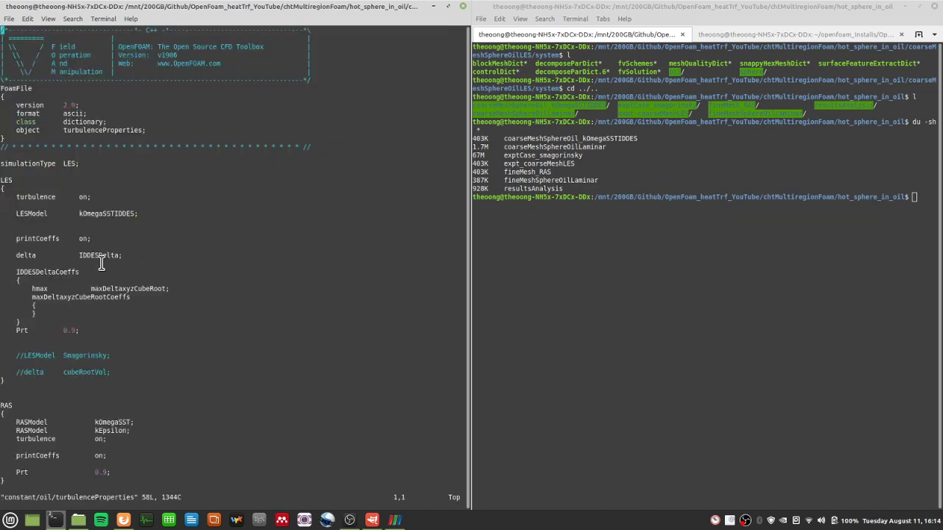
left_click_drag(130, 265, 128, 196)
left_click_drag(117, 448, 111, 405)
left_click(114, 412)
key("j")
key("j")
key("j")
key("j")
key("j")
key("j")
key("j")
key("j")
key("j")
key("j")
key("j")
key("j")
key("j")
key("j")
key("j")
key("j")
key("j")
key("j")
key("j")
key("j")
key("j")
key("k")
key("k")
key("l")
key("l")
key("l")
key("l")
type("i//")
key("Up")
key("Up")
key("Up")
key("Up")
key("Up")
key("Up")
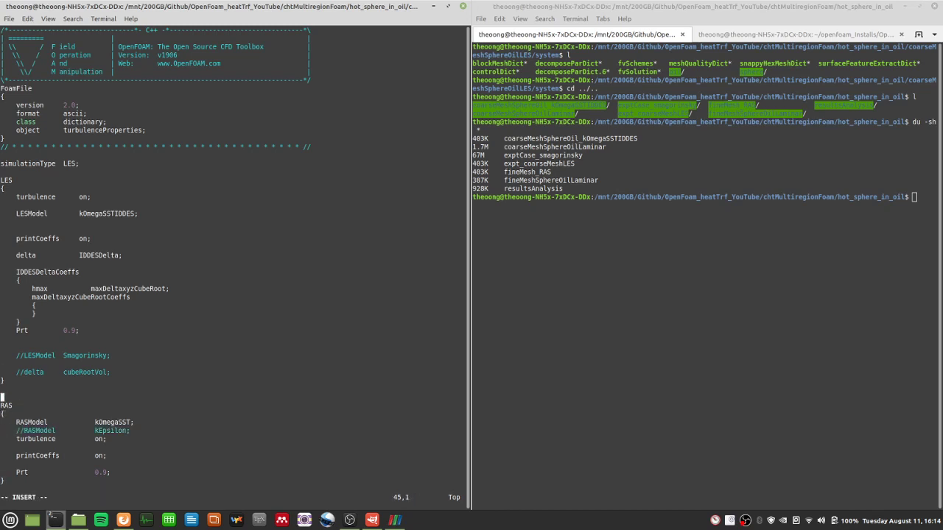
Step: Change simulationType from LES to RAS, save the file with :wq, and list the case folder
key("Up")
key("Up")
key("Up")
key("Up")
key("Up")
key("Up")
key("Up")
key("Up")
key("Up")
key("Up")
key("Up")
key("Up")
key("Up")
key("Up")
key("Up")
key("Up")
key("Up")
key("Up")
key("Up")
key("Up")
key("Right")
key("Right")
key("Right")
key("Right")
key("Right")
key("Right")
key("Right")
key("Right")
key("Right")
key("Delete")
key("Delete")
key("Delete")
type("RAS")
key("Escape")
type(":wq")
key("Return")
type("l")
key("Return")
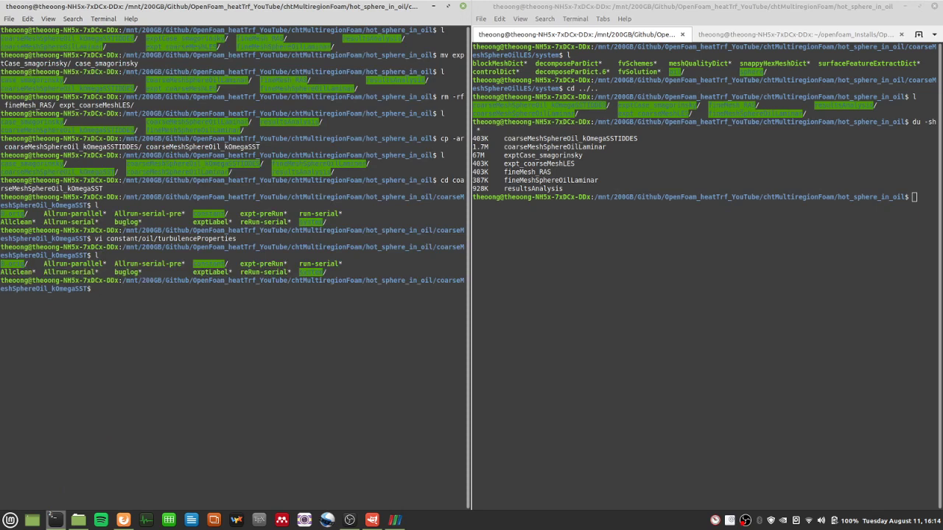
Step: Run ./Allrun-serial-pre to mesh the kOmegaSST case, then list the case folder
type("./Allrun-serial-pre")
key("Return")
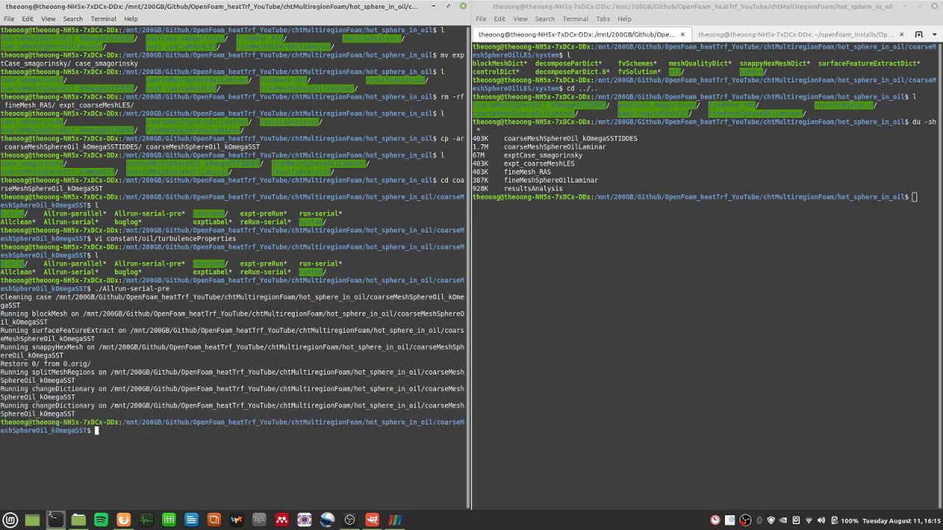
type("l")
key("Return")
type("clear")
key("Return")
type("l")
key("Return")
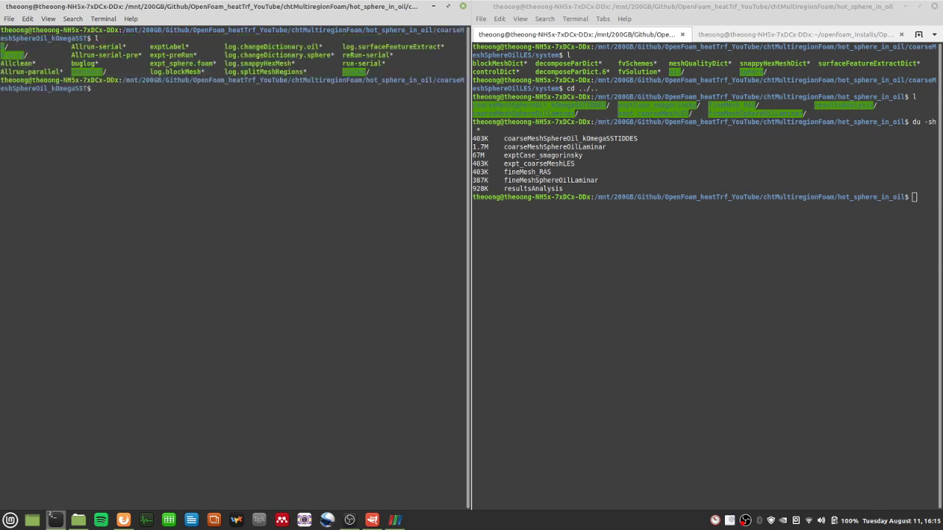
Step: Start chtMultiRegionFoam, watch the residuals briefly, then stop it with Ctrl+C
type("chtMultiRegionFoam")
key("Return")
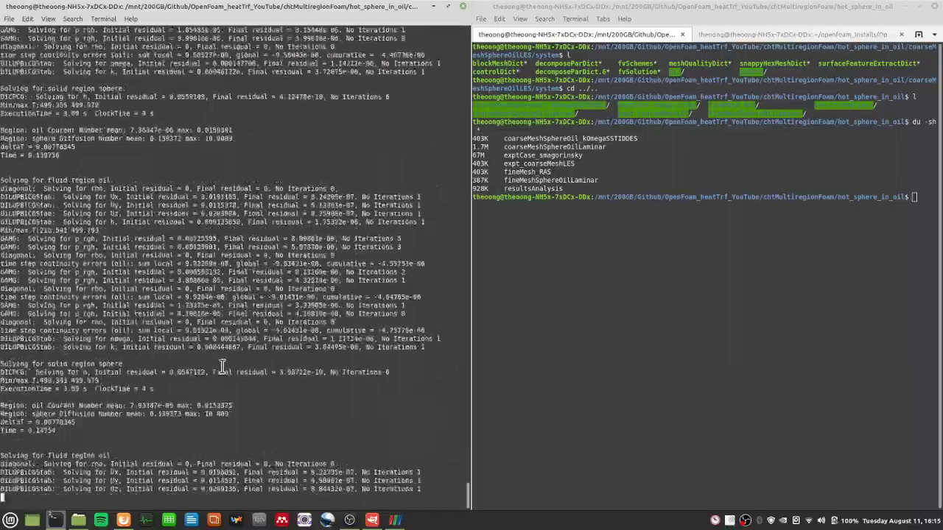
key("ctrl+c")
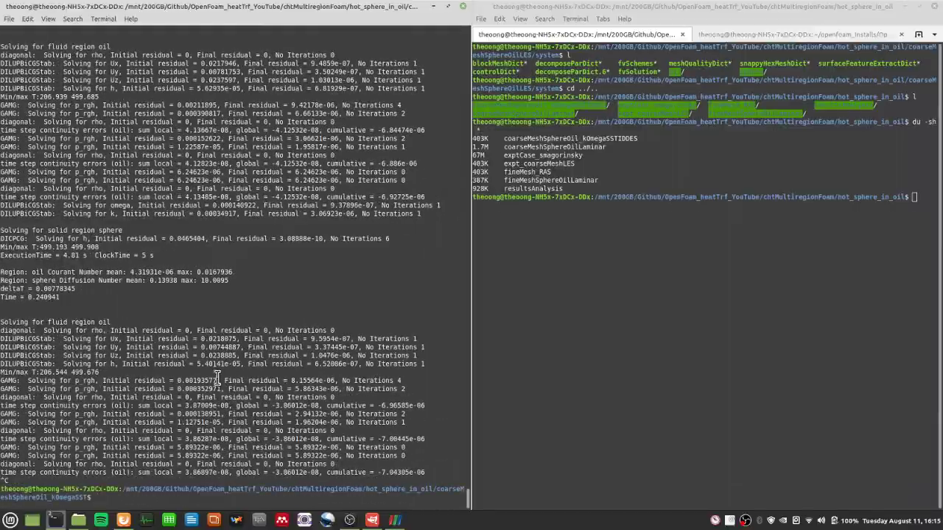
left_click_drag(236, 413, 228, 176)
left_click(303, 294)
Step: Return to hot_sphere_in_oil and check each case folder's size with du -sh *
type("cd ..")
key("Return")
type("l")
key("ctrl+l")
key("Return")
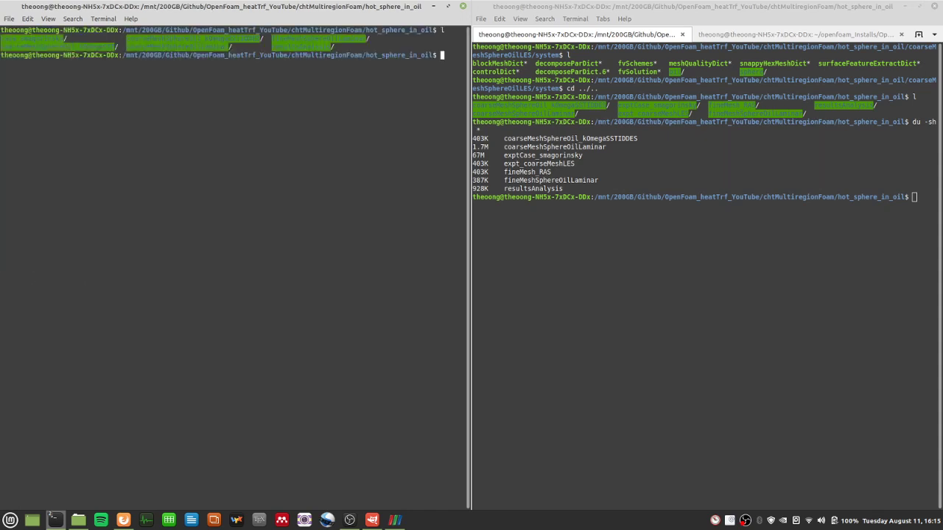
type("du -sh *")
key("Return")
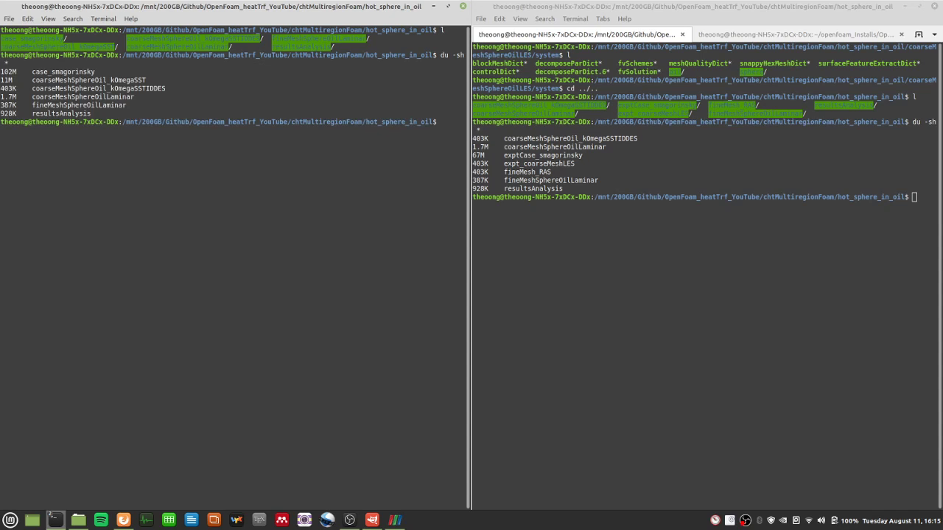
Step: Clean the case_smagorinsky case with the Allclean script and return to the parent folder
type("cd case")
key("Tab")
key("Return")
type("l")
key("Return")
type(".")
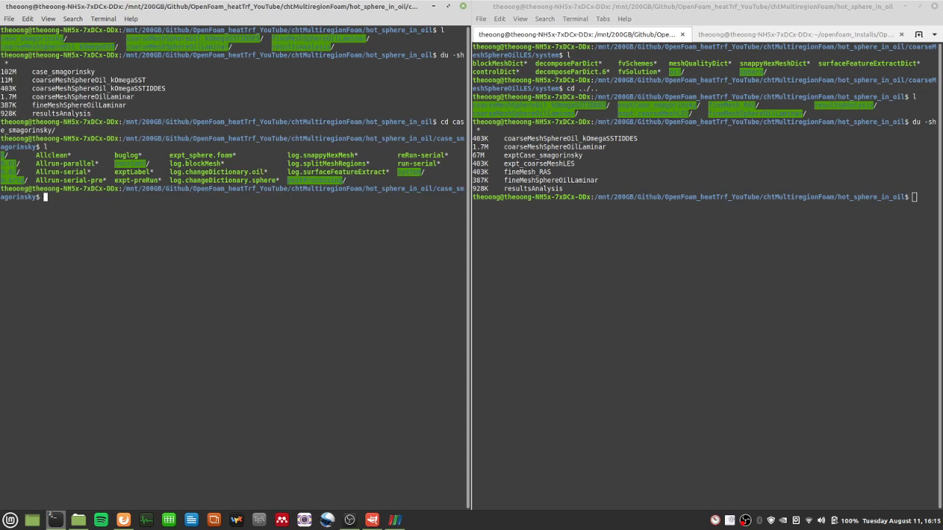
type("./Allclena")
key("BackSpace")
key("BackSpace")
type("an")
key("Return")
type("cd ..")
key("Return")
type("l")
Step: Clean the coarseMeshSphereOil_kOmegaSST case with ./Allclean and return to hot_sphere_in_oil
key("Return")
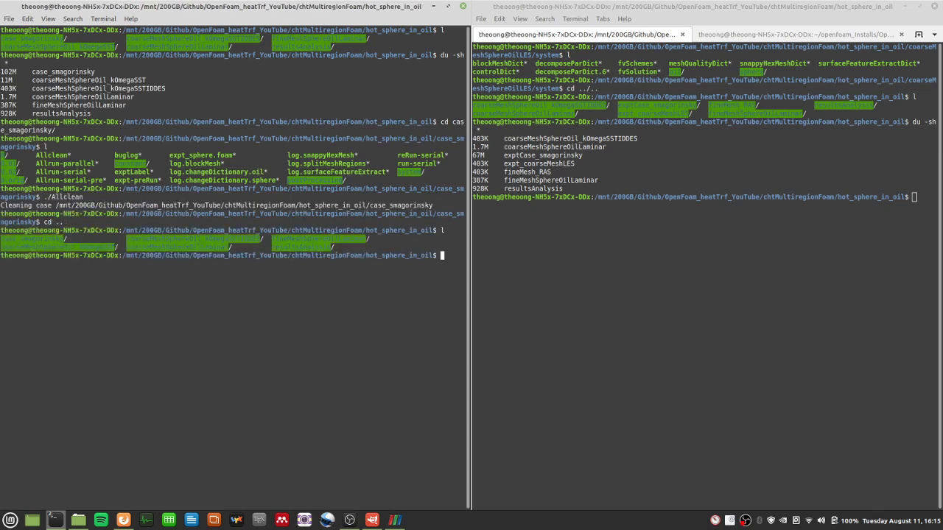
type("cd coa")
key("Tab")
type("_")
key("Tab")
key("Return")
type("l")
key("Return")
type("./Allclean")
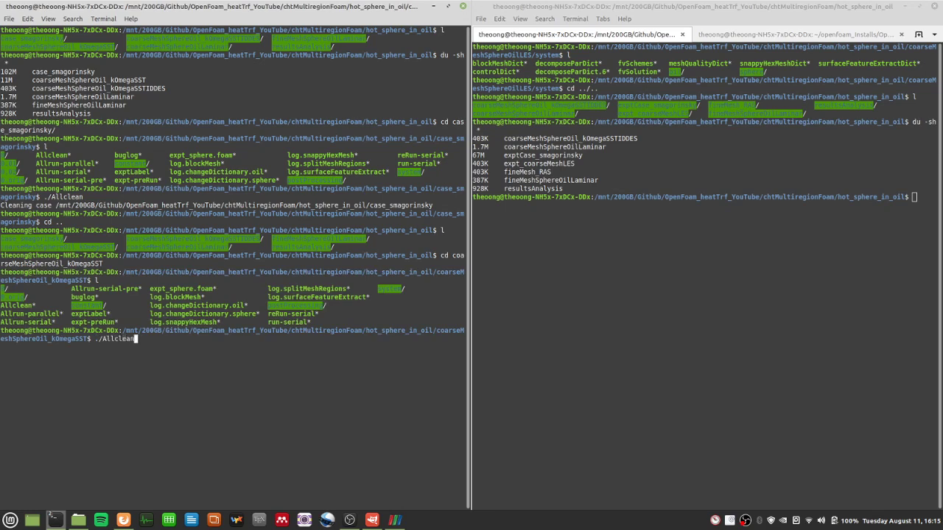
key("Return")
type("cd ..")
key("Return")
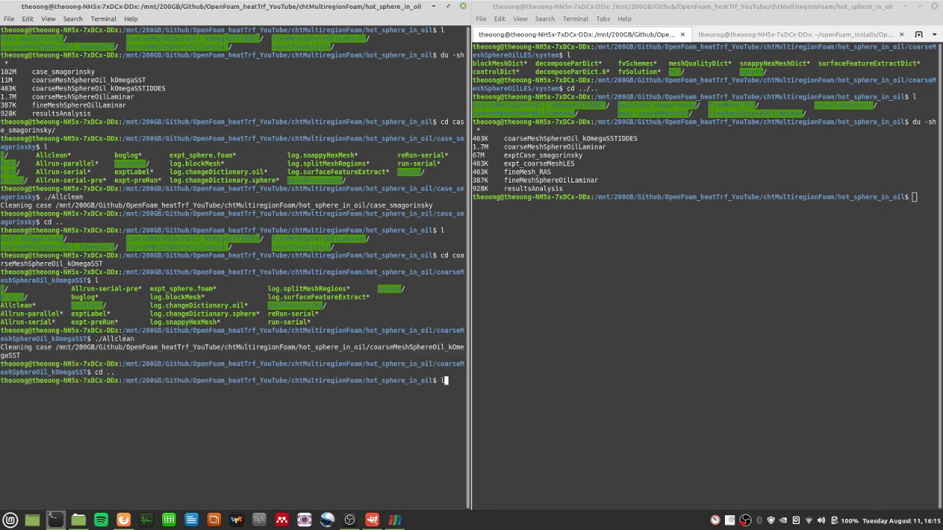
type("l")
key("Return")
key("ctrl+l")
Step: Clean the coarseMeshSphereOil_kOmegaSSTIDDES case with ./Allclean and return to hot_sphere_in_oil
type("cd co")
key("Tab")
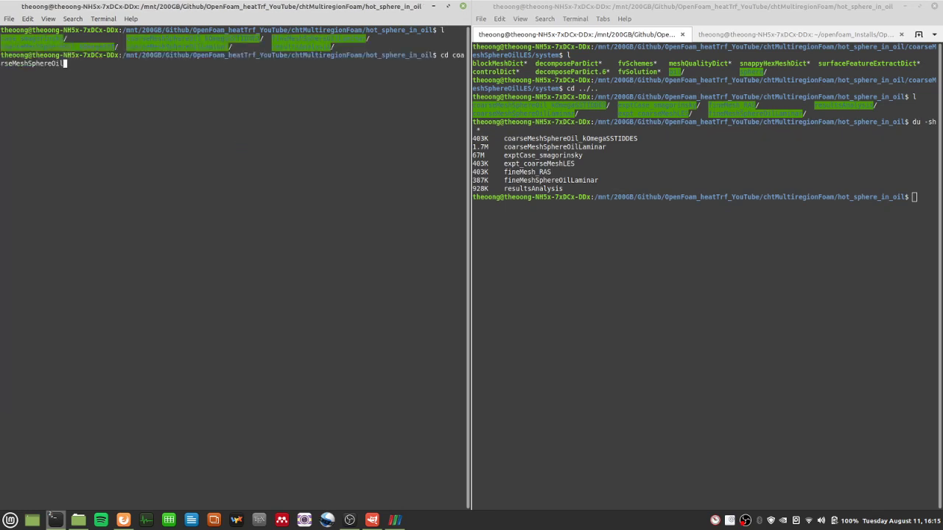
type("_kOmegaSSTI")
key("Tab")
key("Return")
type("l")
key("Return")
type("./Allclean")
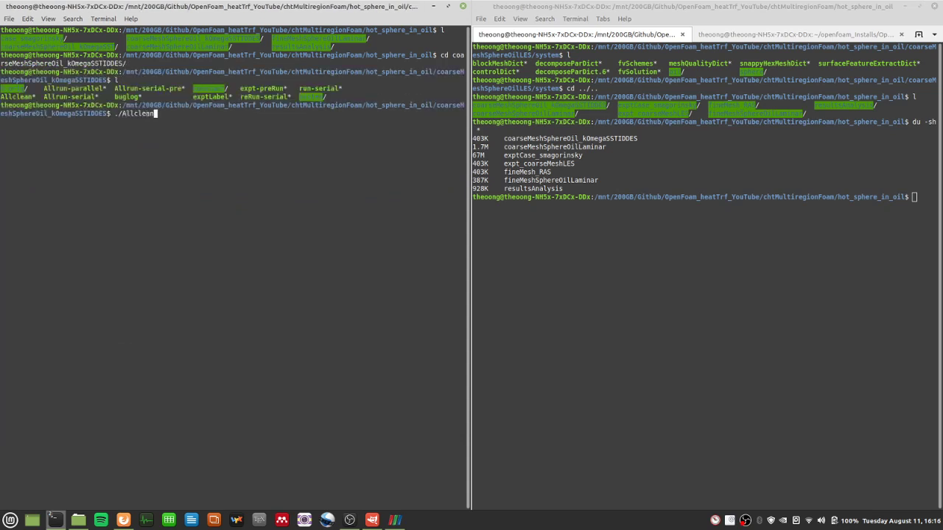
key("Return")
type("l")
key("Return")
type("cd ..")
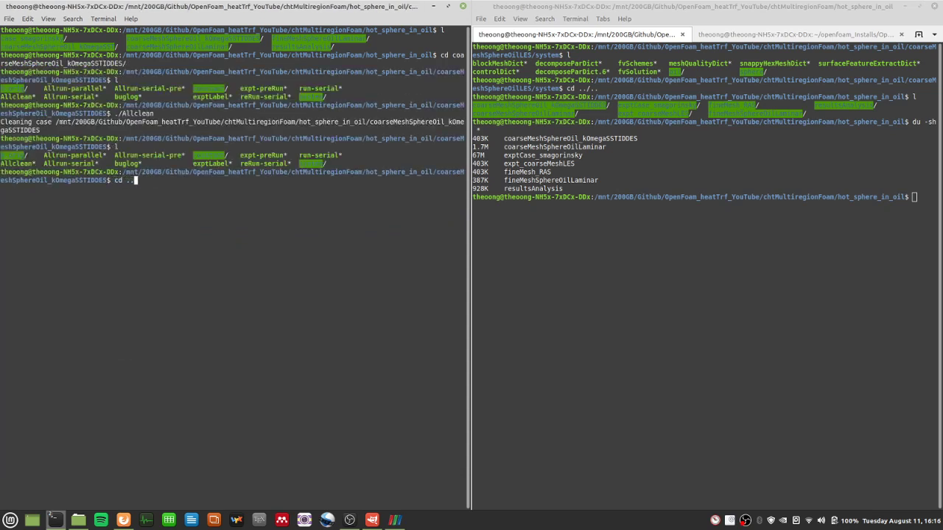
key("Return")
type("l")
key("Return")
Step: Recheck folder sizes with du -sh * and type the git add and commit command
type("du -sh *")
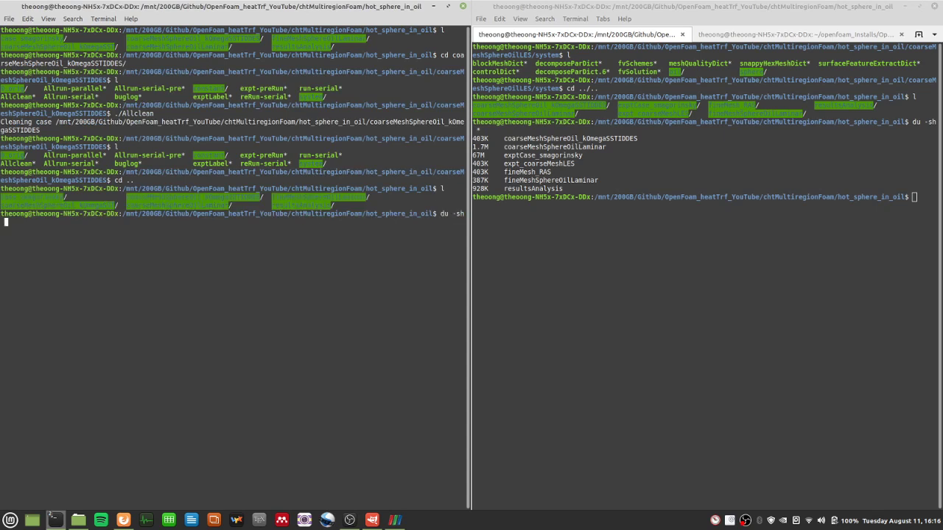
key("Return")
left_click_drag(22, 225, 133, 268)
left_click(131, 271)
left_click(168, 294)
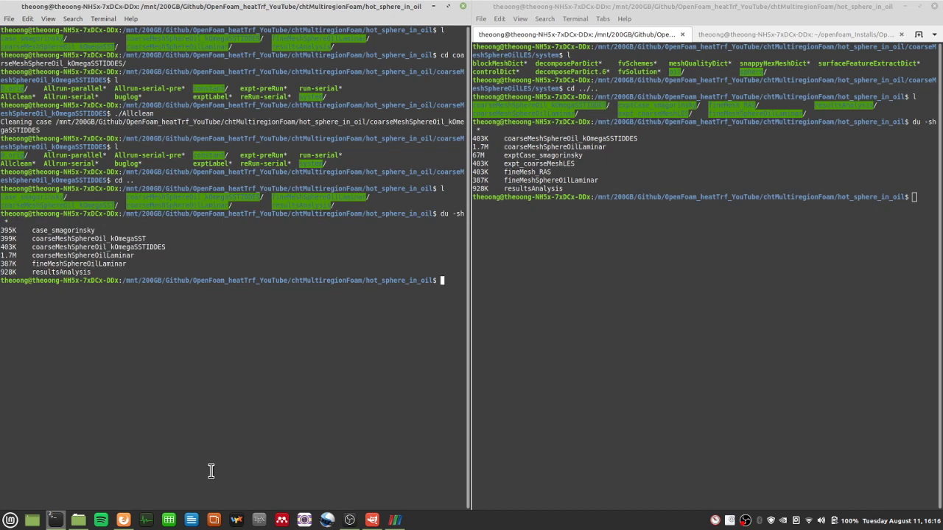
type("git add . && git commit -m \"kOmegaSST")
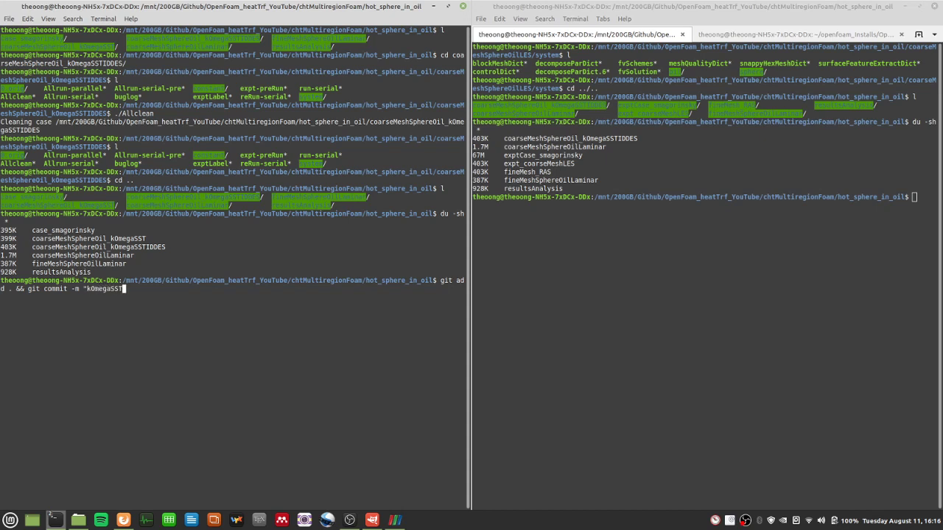
type(" and smagorinsky case add")
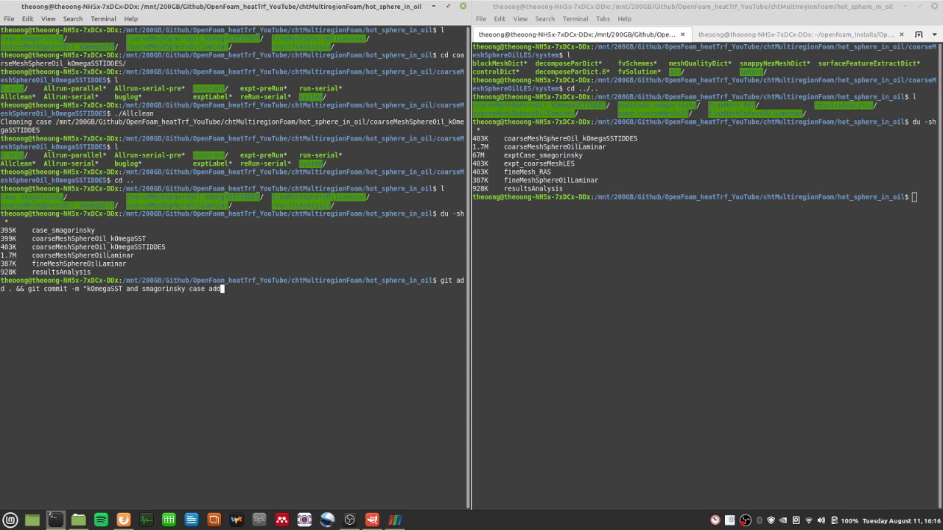
type("ed, all stable\"")
Step: Commit with message 'kOmegaSST and smagorinsky case added, all stable', push using the GitHub username and password, then relist
key("Return")
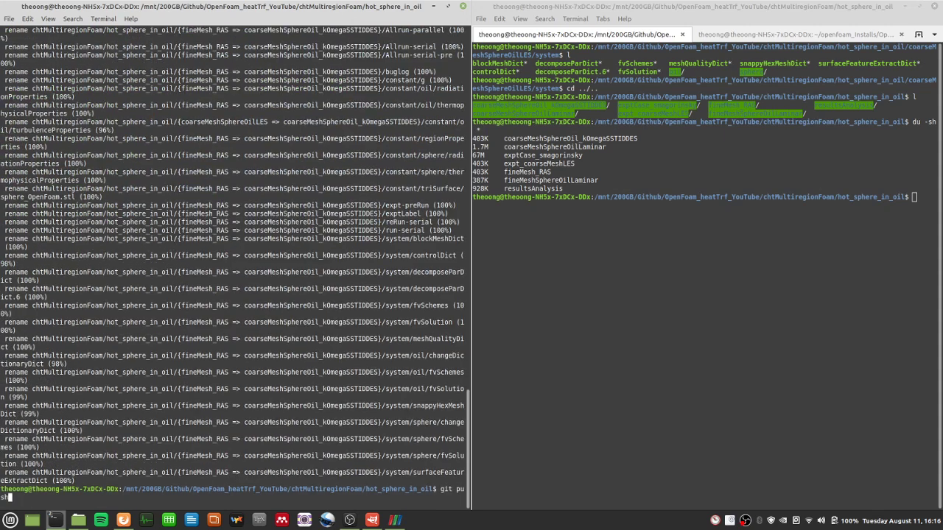
key("Return")
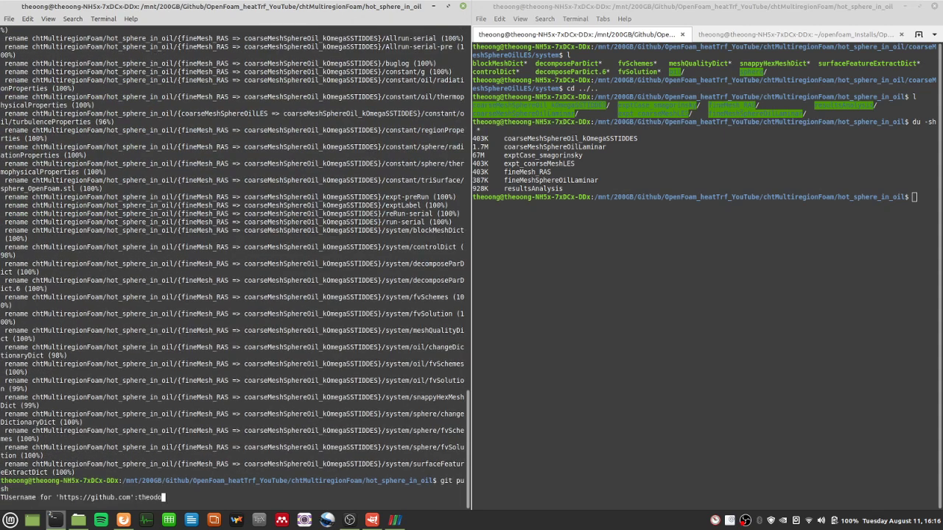
key("Return")
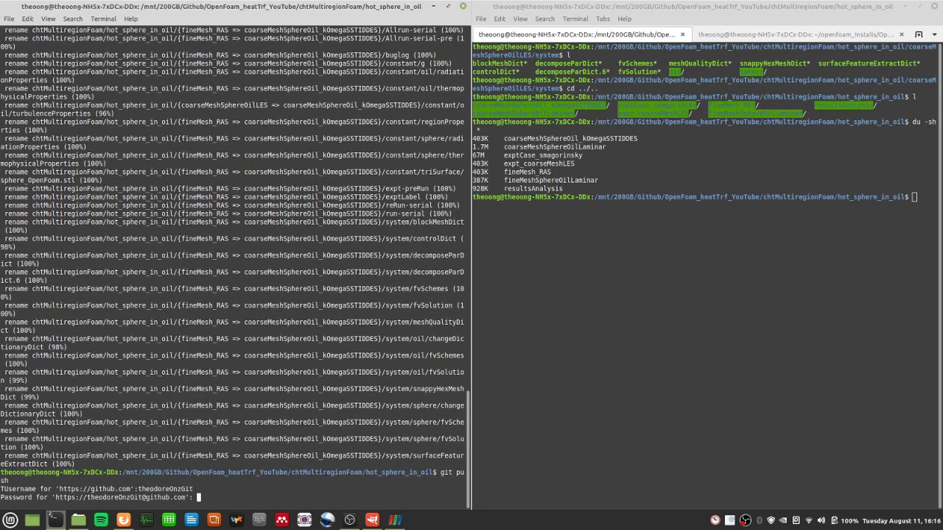
key("Return")
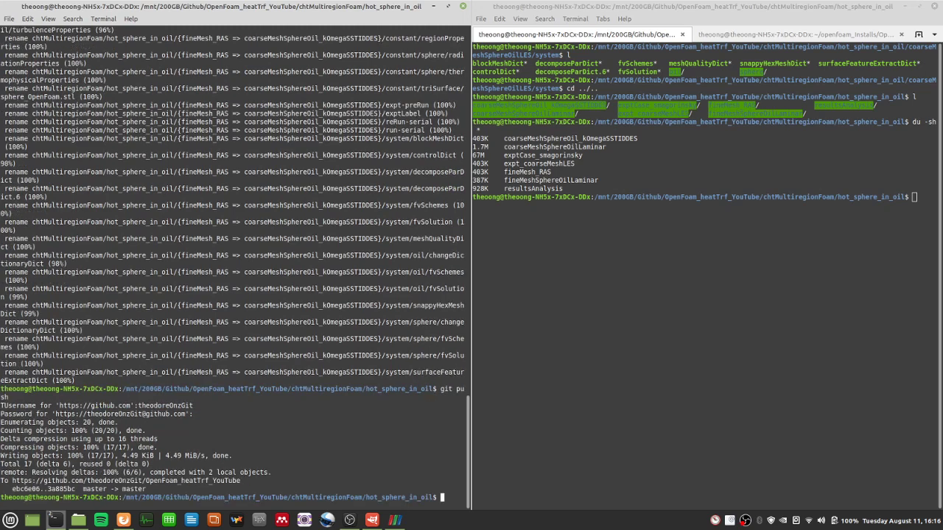
key("Return")
Step: Relist the hot_sphere_in_oil folder on a cleared screen
type("l")
key("ctrl+l")
key("Return")
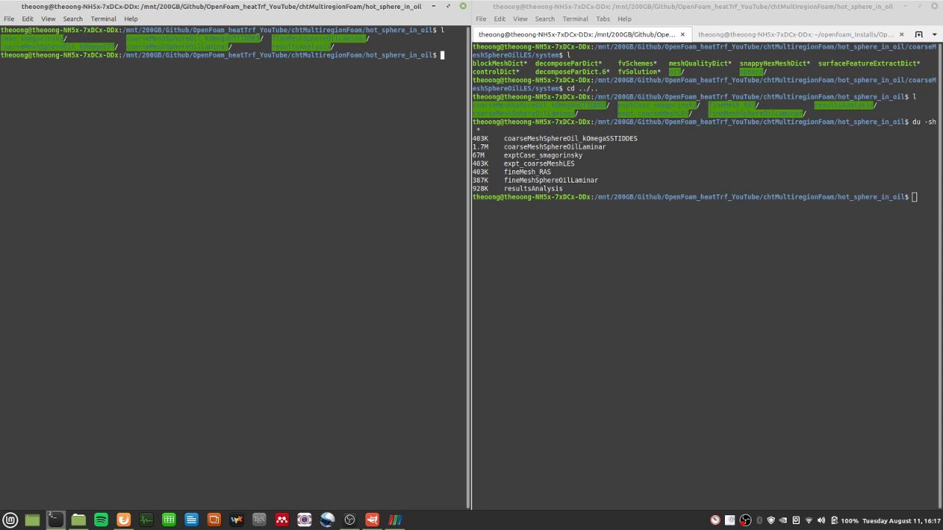
type("clear")
key("BackSpace")
key("BackSpace")
key("BackSpace")
key("BackSpace")
key("BackSpace")
Step: Enter coarseMeshSphereOil_kOmegaSSTIDDES and launch ./Allrun-parallel
type("cd coa")
key("Tab")
type("_kOmegaSST")
key("Tab")
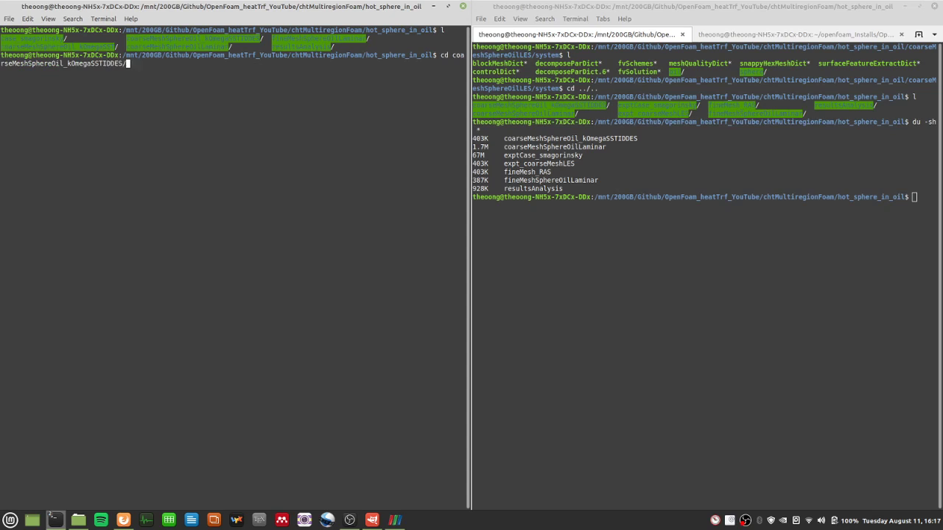
key("Return")
type("l")
key("Return")
type("./All")
type("run")
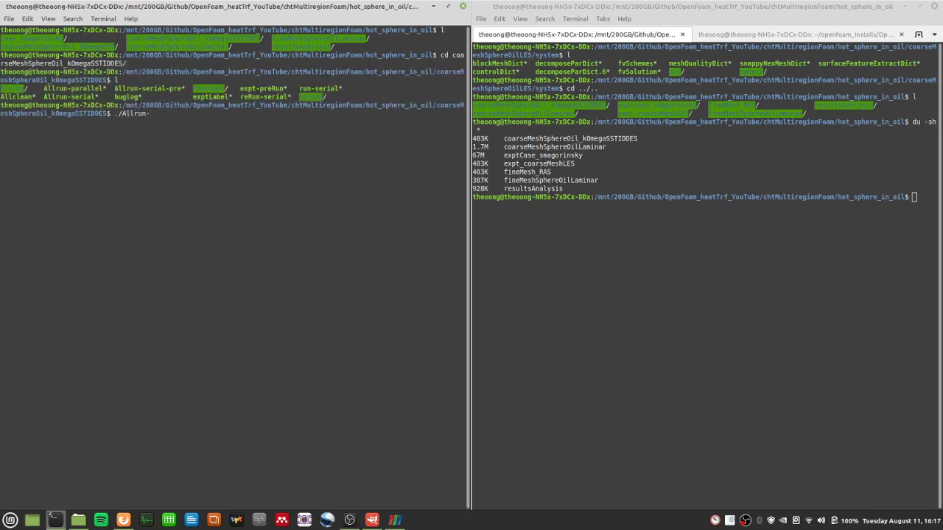
type("-parallel")
key("Return")
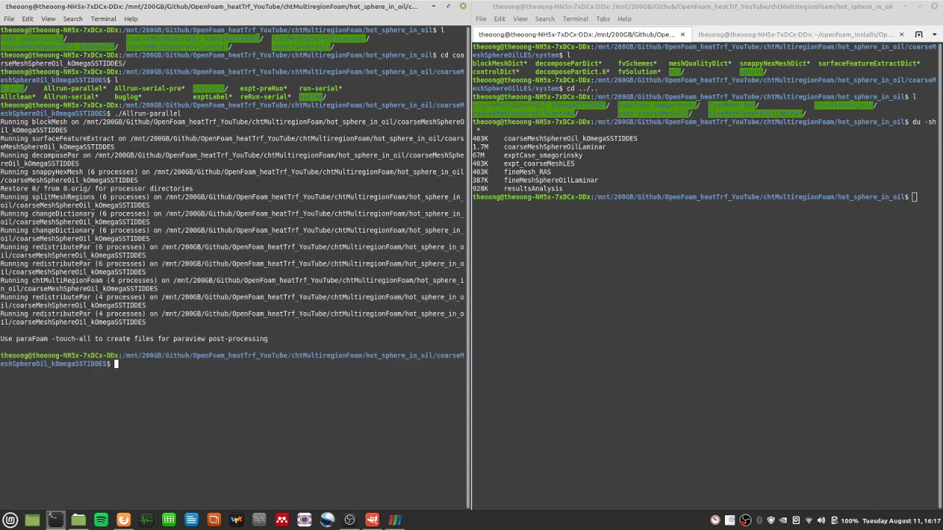
Step: Open the chtMultiRegionFoam log in vi and inspect the FOAM FATAL ERROR at its end
type("l")
key("Return")
type("vi log.")
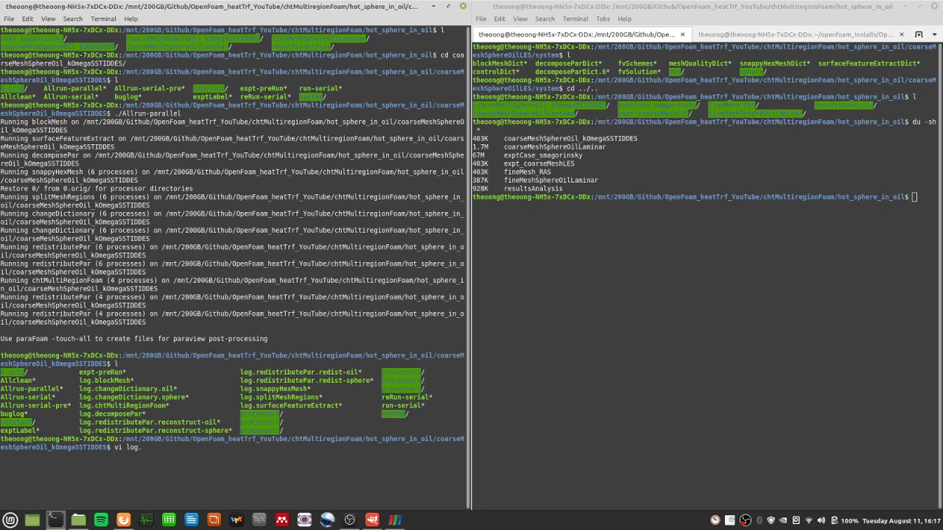
type("cht")
key("Tab")
key("Return")
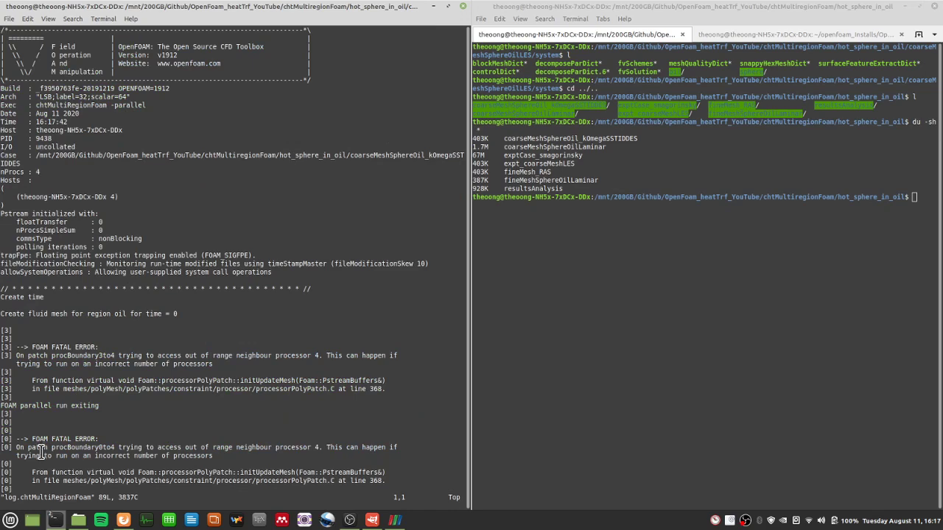
left_click_drag(100, 421, 160, 434)
left_click(145, 284)
left_click(162, 436)
key("shift+g")
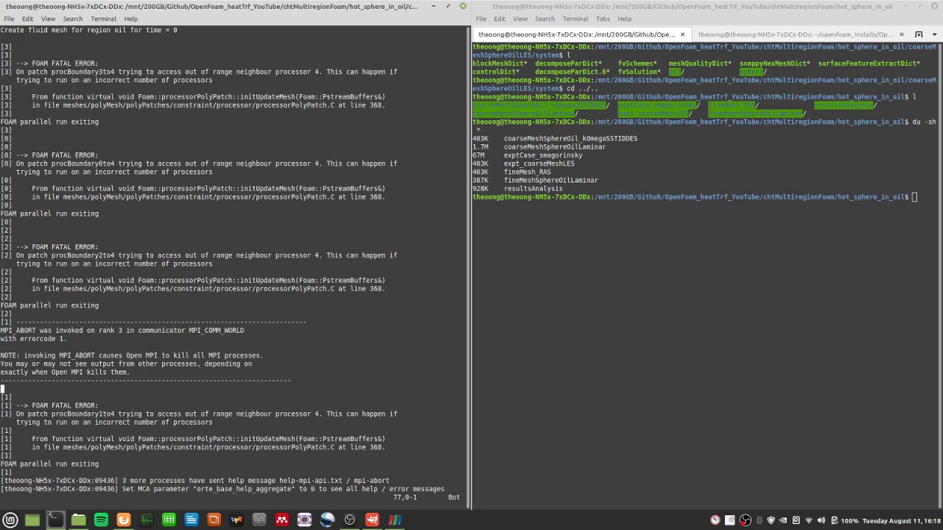
type(":q")
key("Return")
Step: Clean the kOmegaSSTIDDES case again with ./Allclean and relist its contents
type("./Allclean")
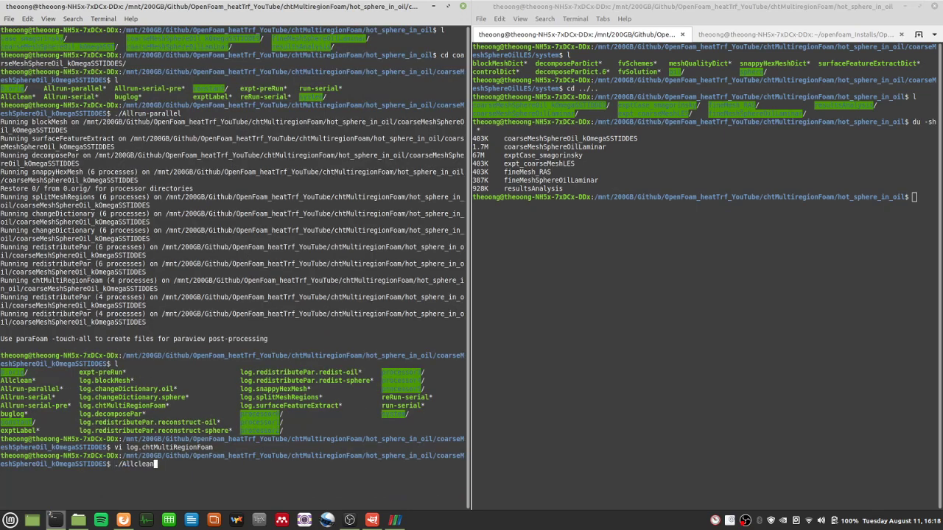
key("Return")
type("l")
key("ctrl+l")
key("Return")
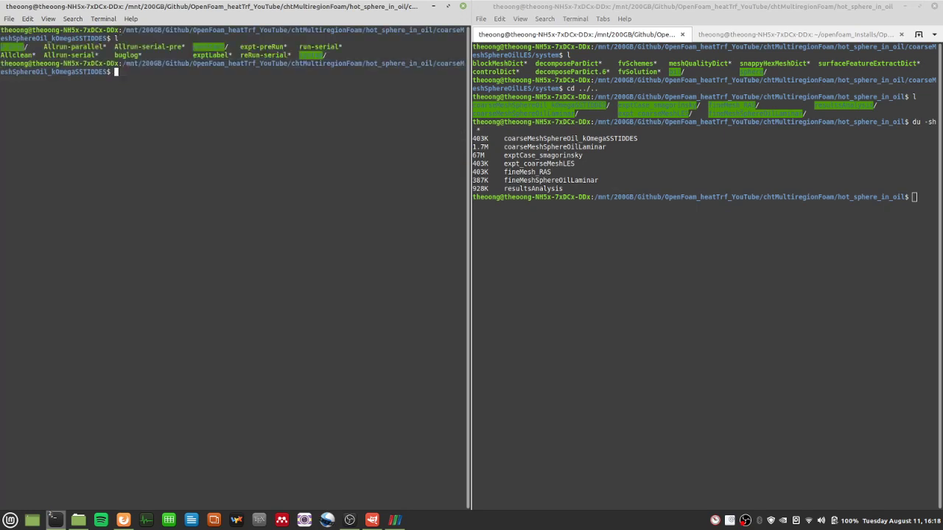
Step: Abort ./Allrun-serial and instead run './Allrun-serial-pre && chtMultiRegionFoam &' in the background
type("./Allrun-serial")
key("Return")
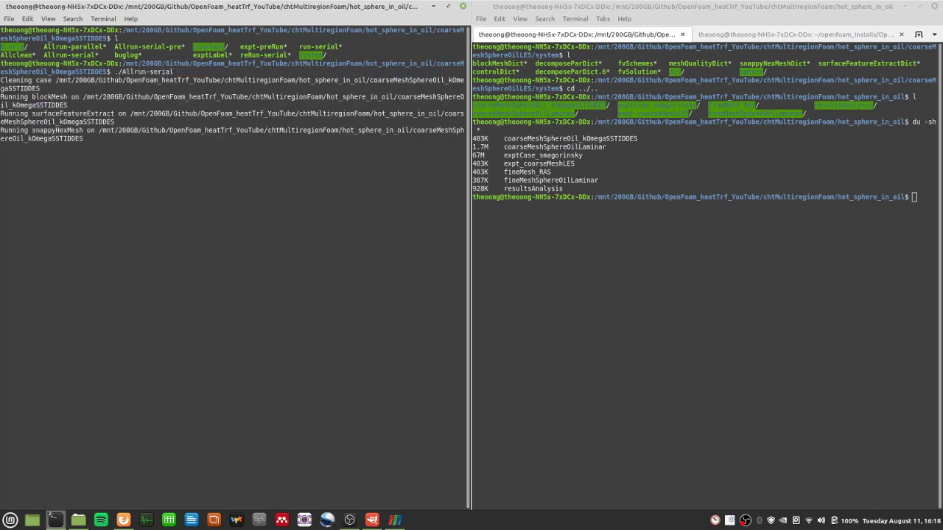
key("ctrl+c")
type("./Allrun-er")
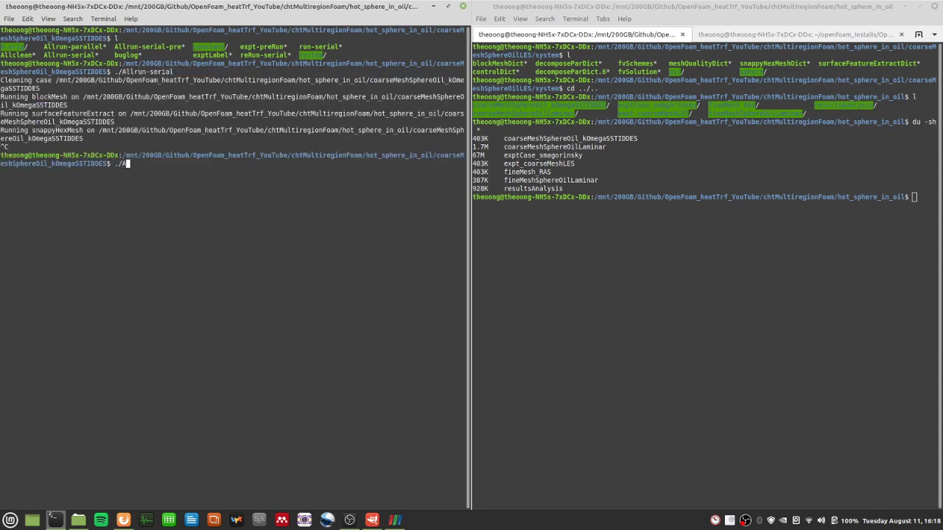
key("BackSpace")
key("BackSpace")
type("serial")
type("-pre ")
type("*6")
key("BackSpace")
key("BackSpace")
type("&& chtMultiRegi")
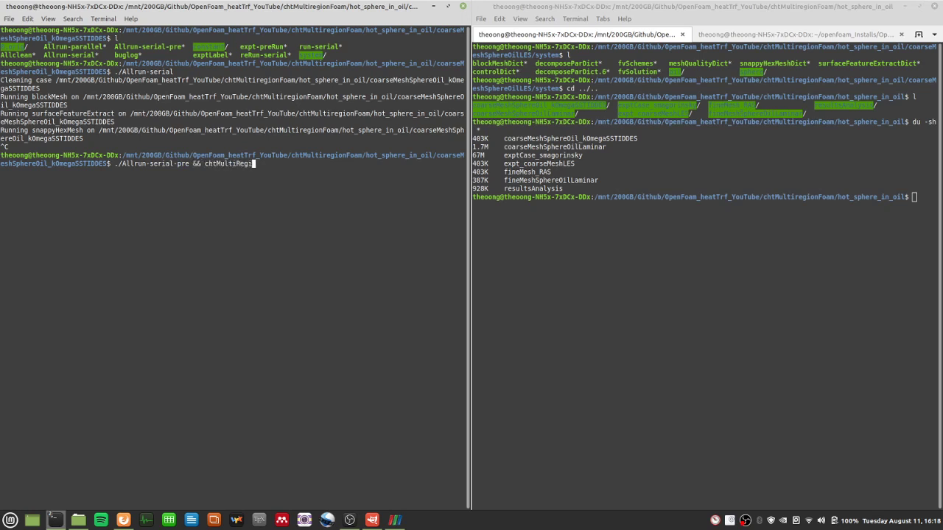
type("onFoam &")
key("Return")
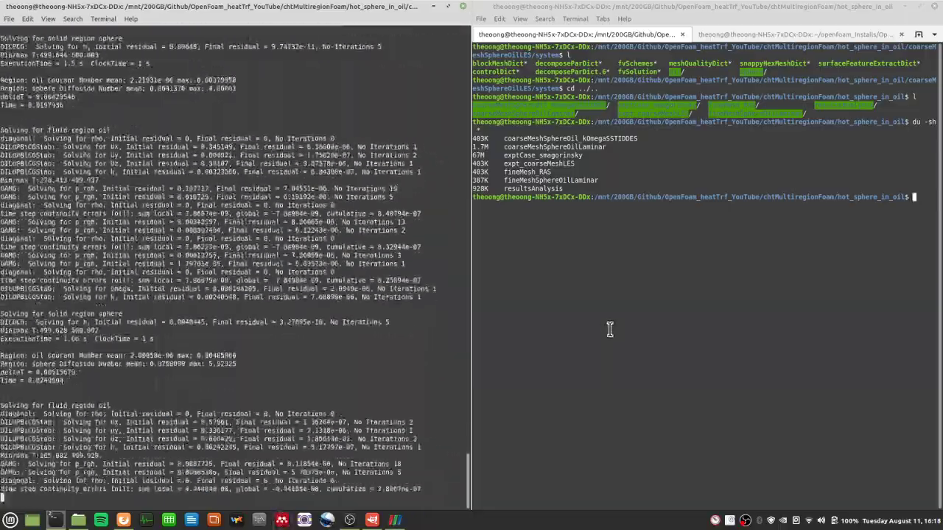
Step: In the right terminal, go into the kOmegaSSTIDDES case folder
left_click(610, 329)
type("l")
key("Return")
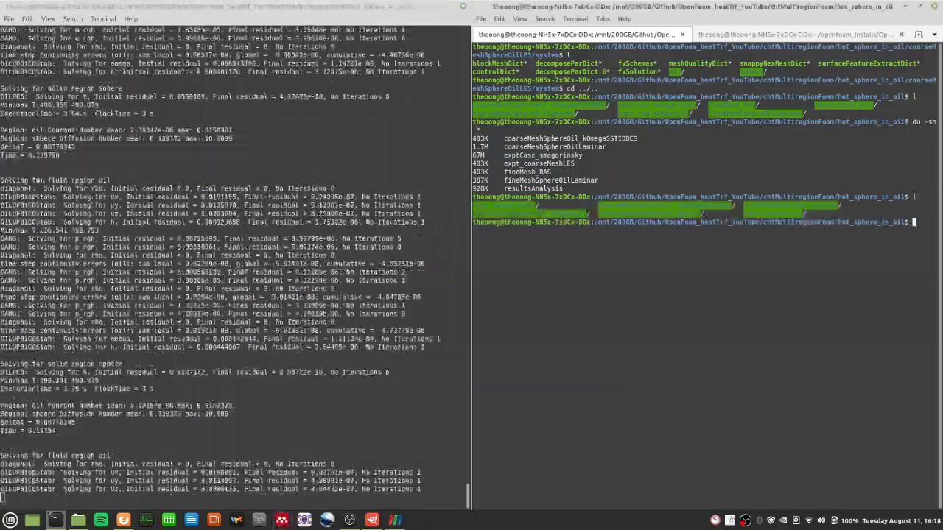
type("cd co")
key("Tab")
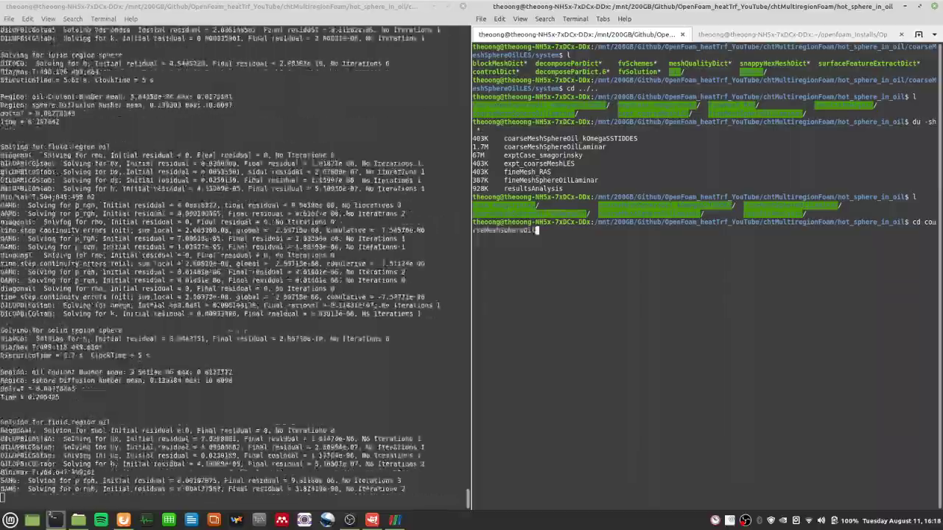
type("_k")
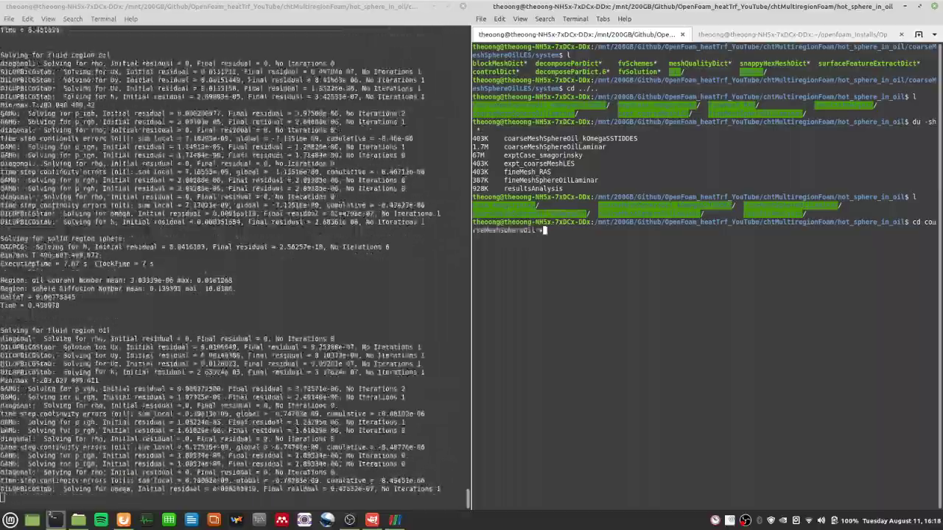
key("Tab")
Step: List the case files and move into its postProcessing folder
key("Tab")
key("Return")
type("l")
key("Return")
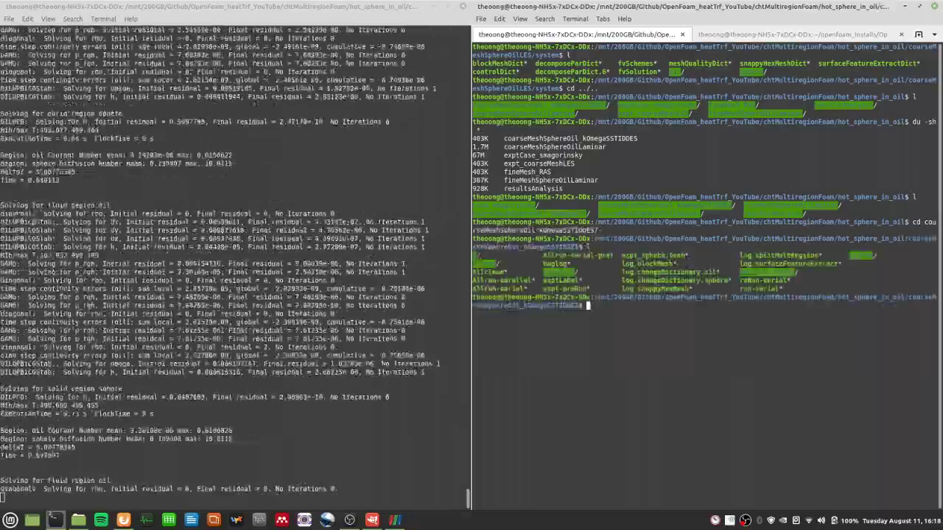
type("cd po")
key("Tab")
key("Return")
type("l")
key("Return")
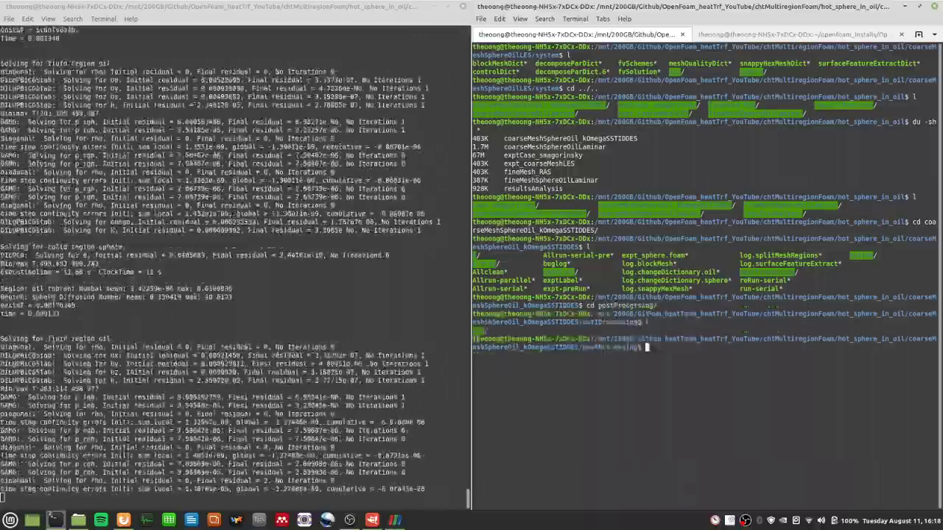
type("cd")
key("Tab")
Step: Descend into postProcessing/oil/avgSphereHeatTrfCoeff/0
key("Return")
type("l")
key("Return")
type("cd")
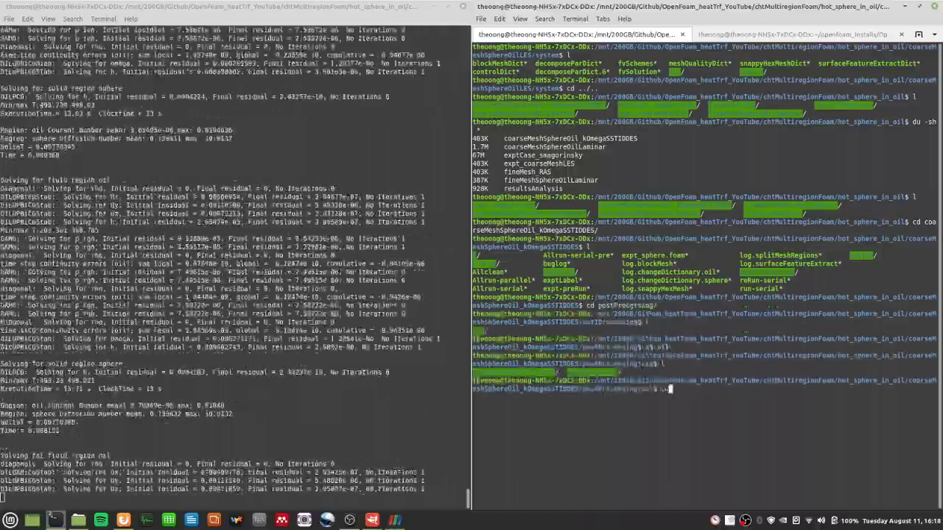
key("Tab")
key("Return")
type("l")
key("Return")
type("cd avgSphereHeatTrfCoeff/")
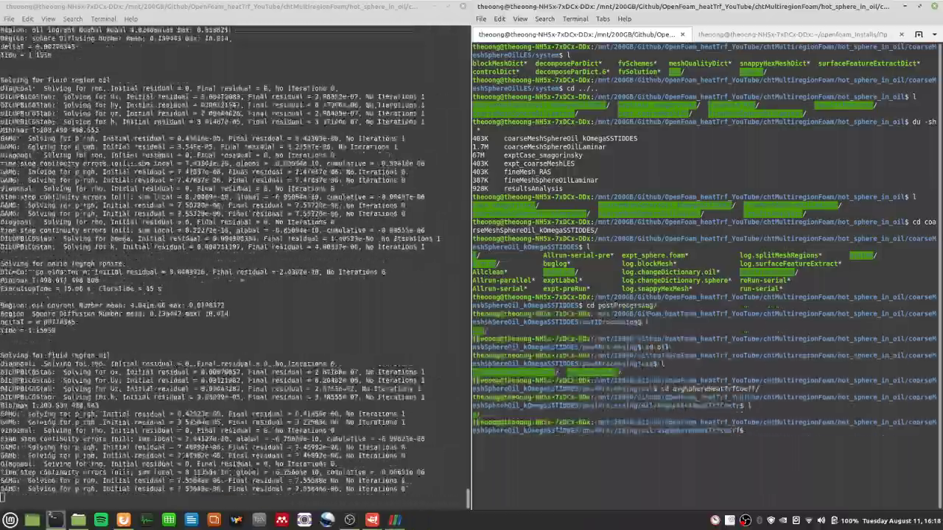
key("ctrl+c")
type("l")
Step: Open surfaceFieldValue.dat in vi, find it empty, and quit with :q
key("Return")
type("vi su")
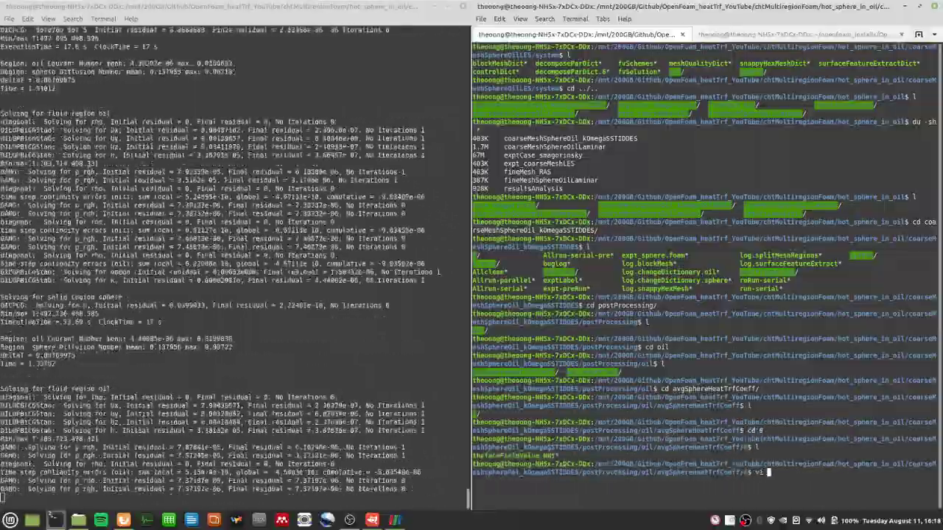
key("Tab")
key("Return")
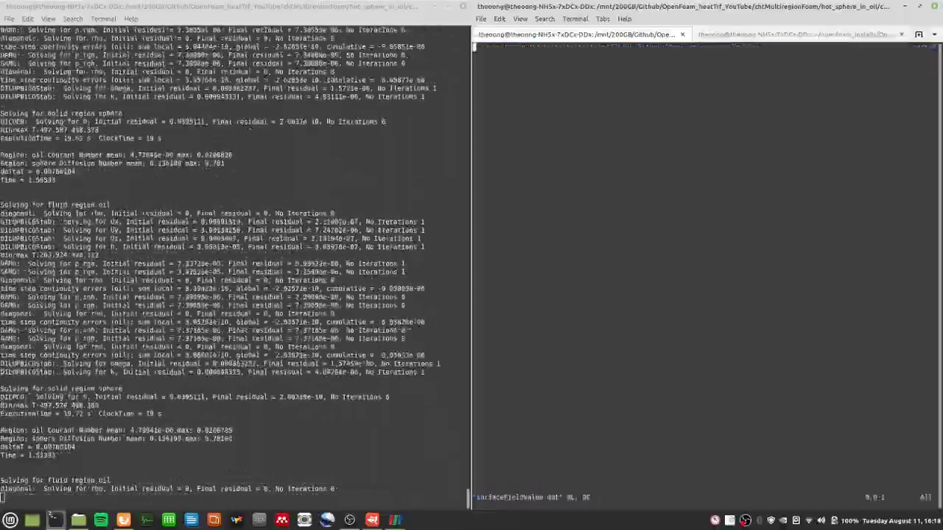
type(":q")
key("Return")
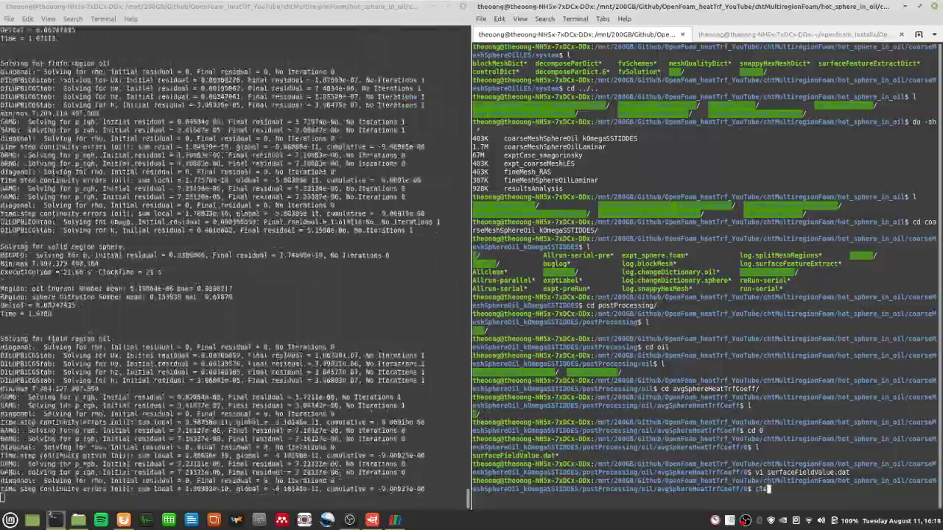
Step: Clear the screen and recheck surfaceFieldValue.dat in vi, still empty, then quit
key("ctrl+l")
type("l")
key("Return")
type("vi su")
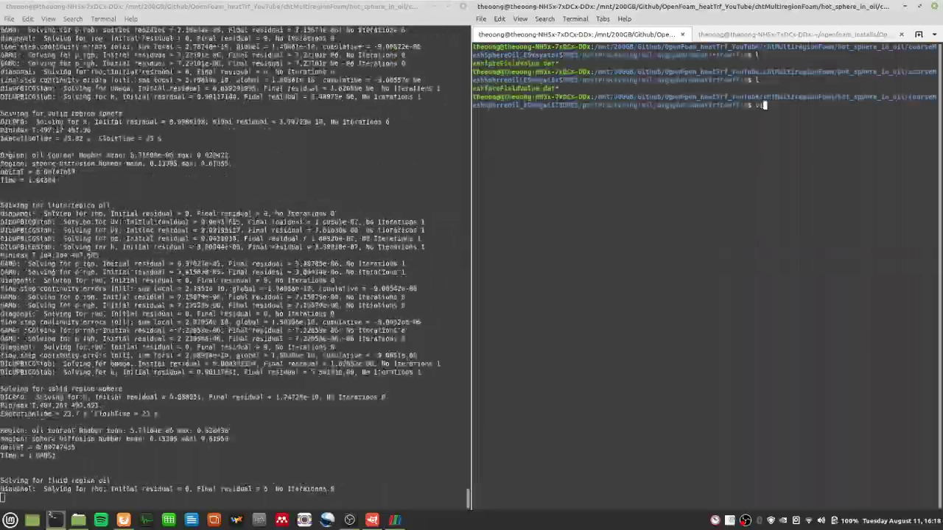
key("Tab")
key("Return")
type(":q")
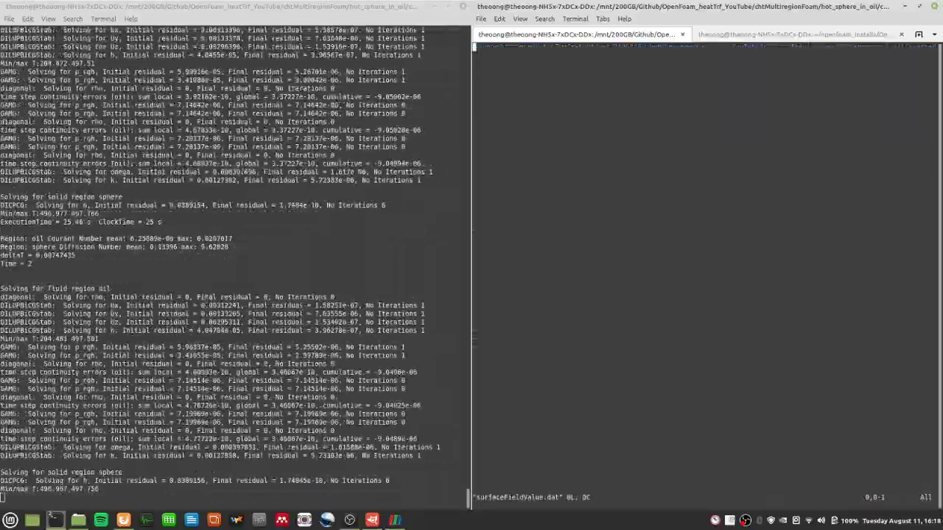
key("Return")
Step: Move up and into the oil/wallHeatFlux1 output folder, listing its contents
key("Return")
type("l")
key("Return")
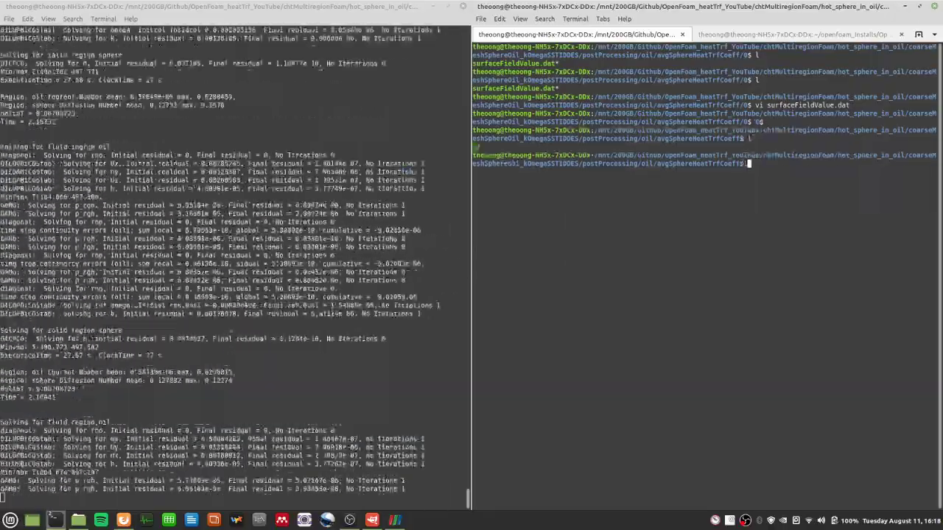
type("cd ..")
key("Return")
type("l")
key("Return")
type("cd w")
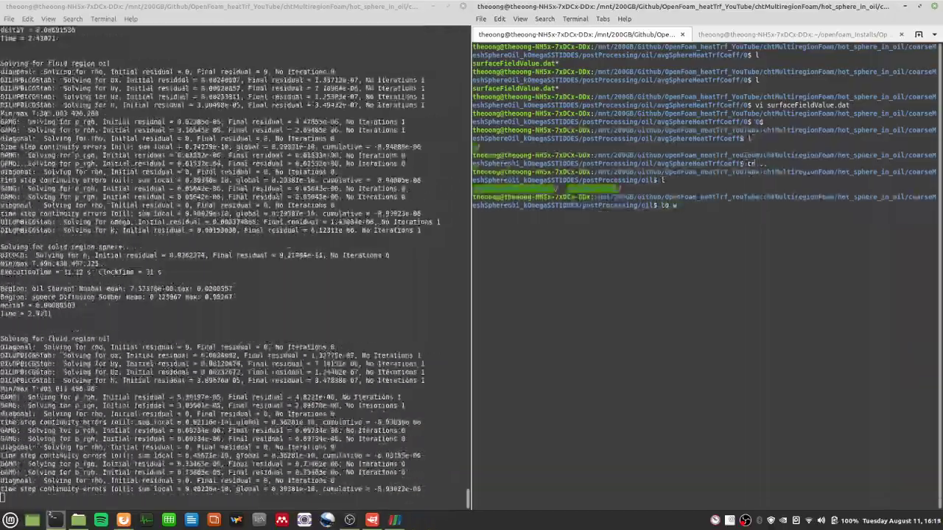
key("Tab")
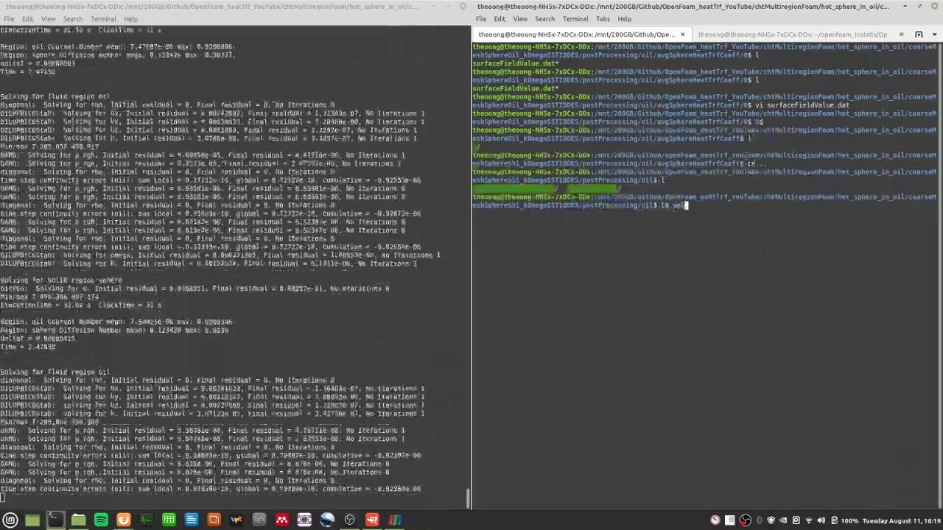
key("Return")
type("l")
key("Return")
Step: Read the oil_to_sphere heat-flux values in 0/wallHeatFlux.dat using vi
type("cd 0")
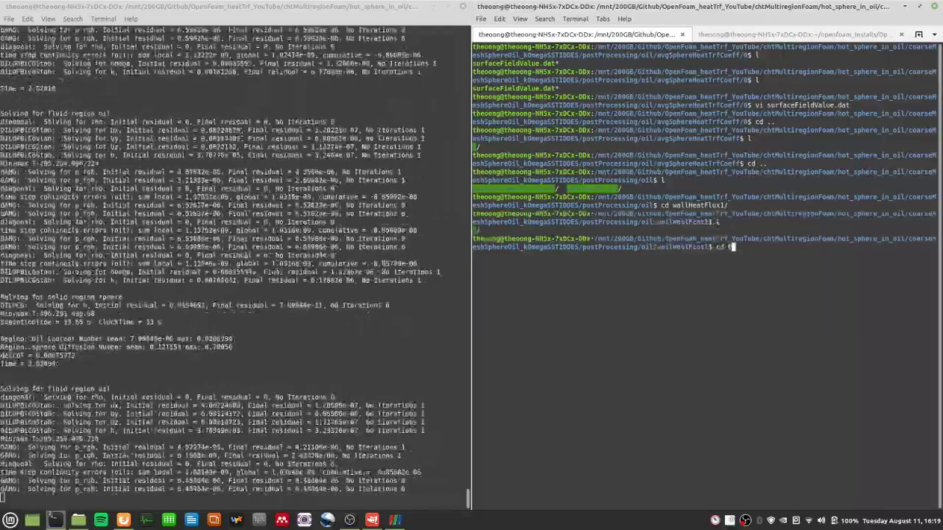
key("Return")
type("l")
key("Return")
type("vi w")
key("Tab")
key("Return")
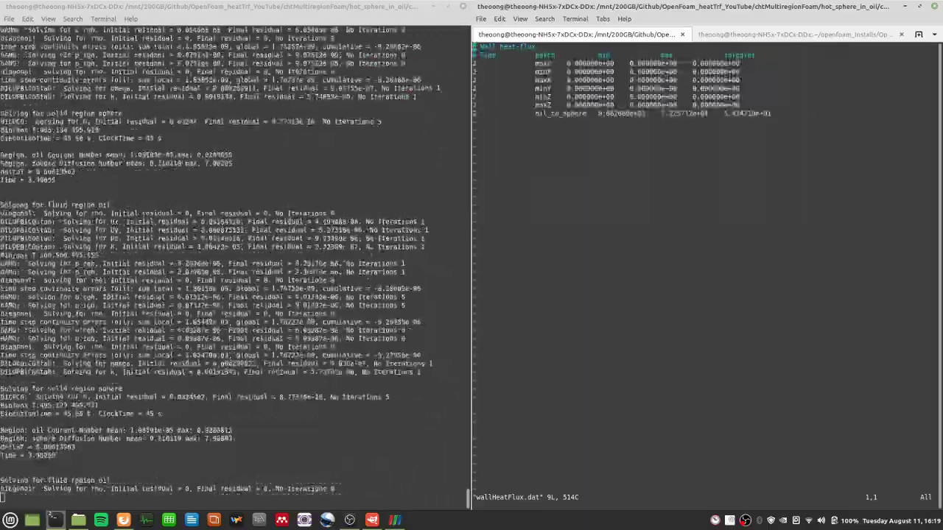
type(":q")
key("Return")
type("cd ../..")
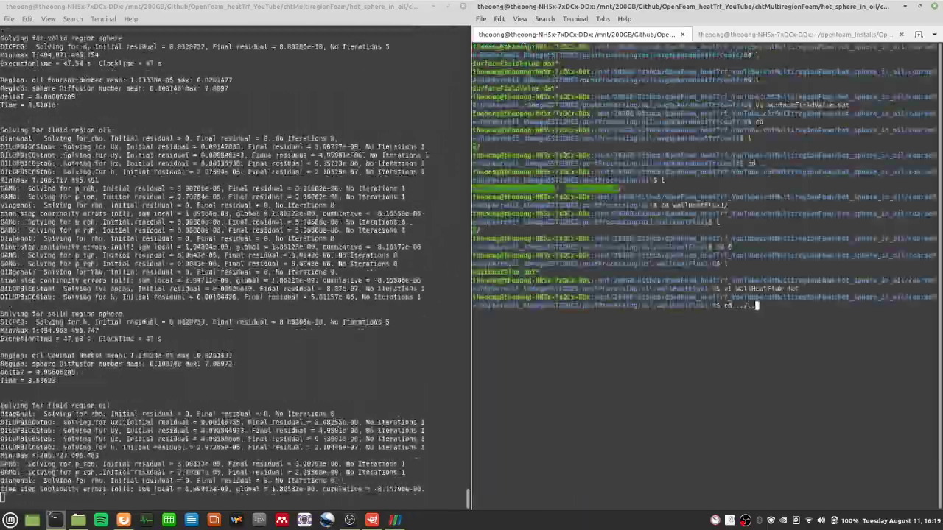
Step: Climb back up to the postProcessing folder with cd .. and listings
key("Return")
type("l")
key("Return")
type("cd ..")
key("Return")
type("l")
key("Return")
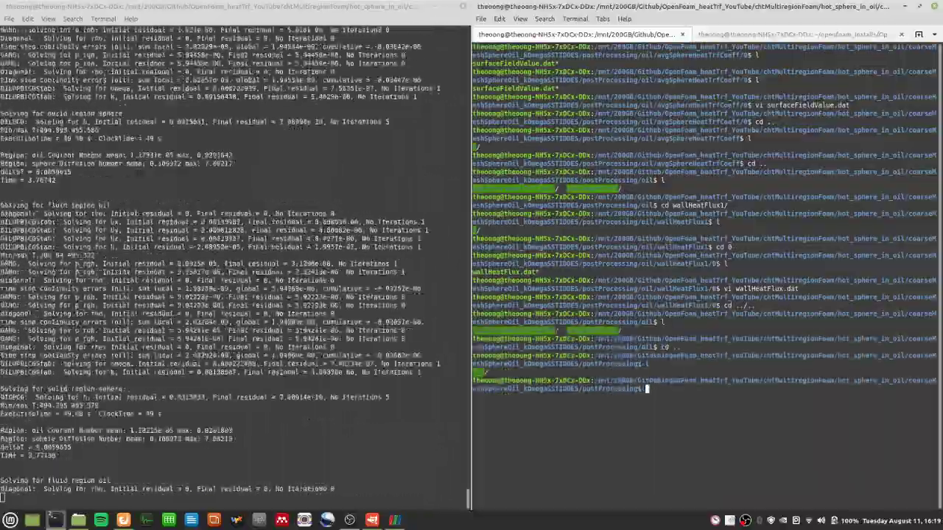